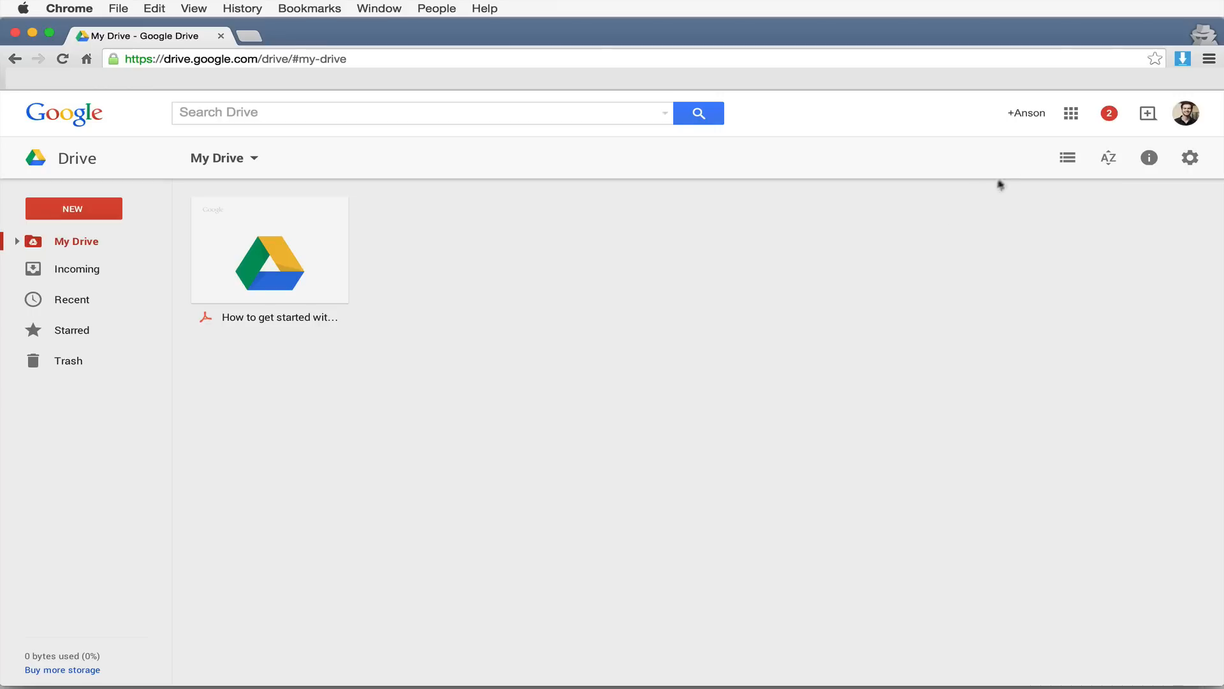
- Glance at the Google apps list and Incoming shared items, then open My Drive's NEW menu
{"action": "left_click", "coordinate": [1072, 115]}
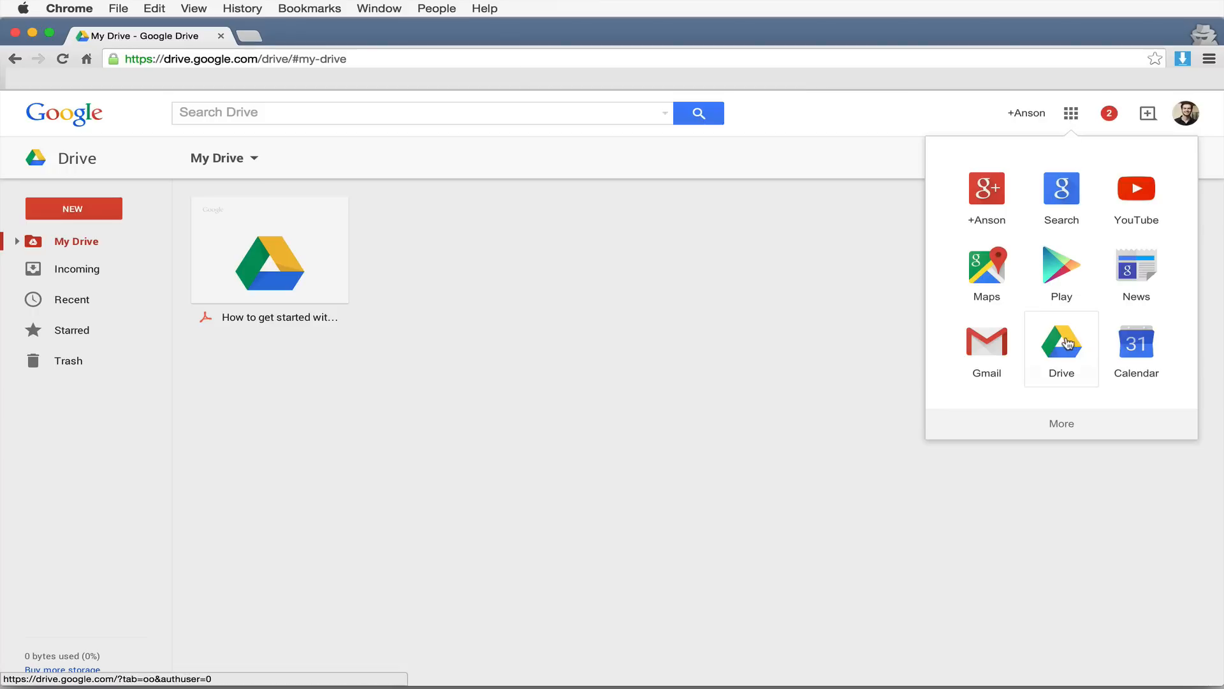
{"action": "left_click", "coordinate": [646, 322]}
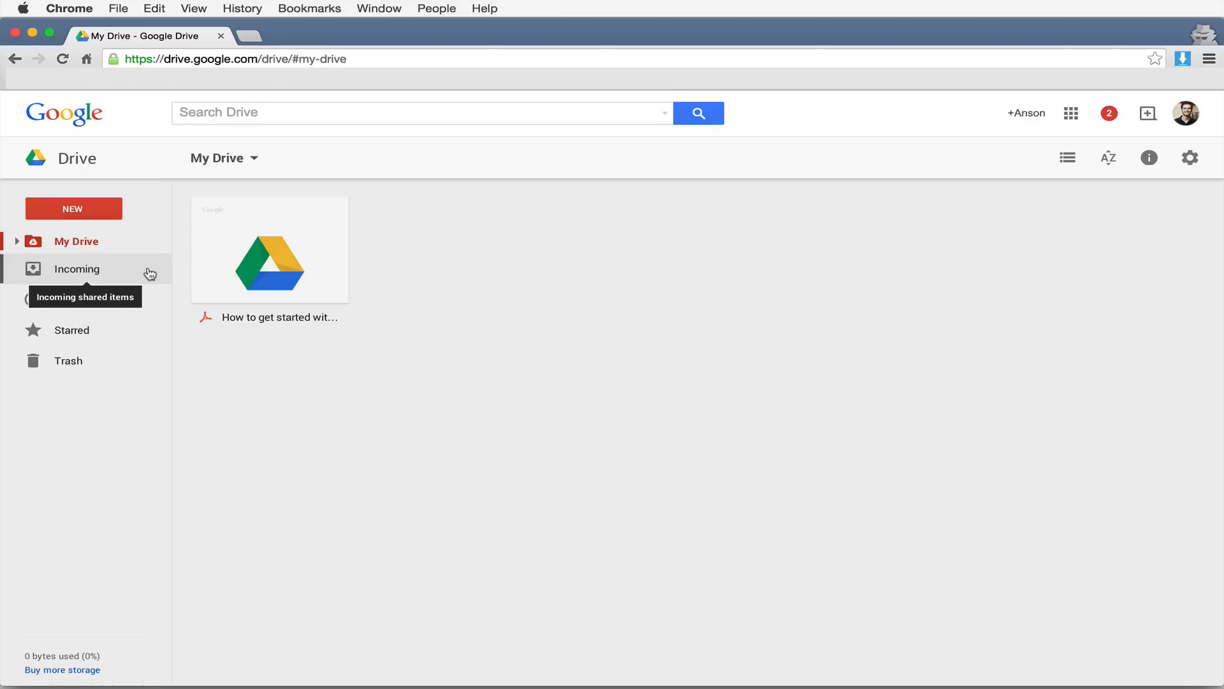
{"action": "left_click", "coordinate": [125, 267]}
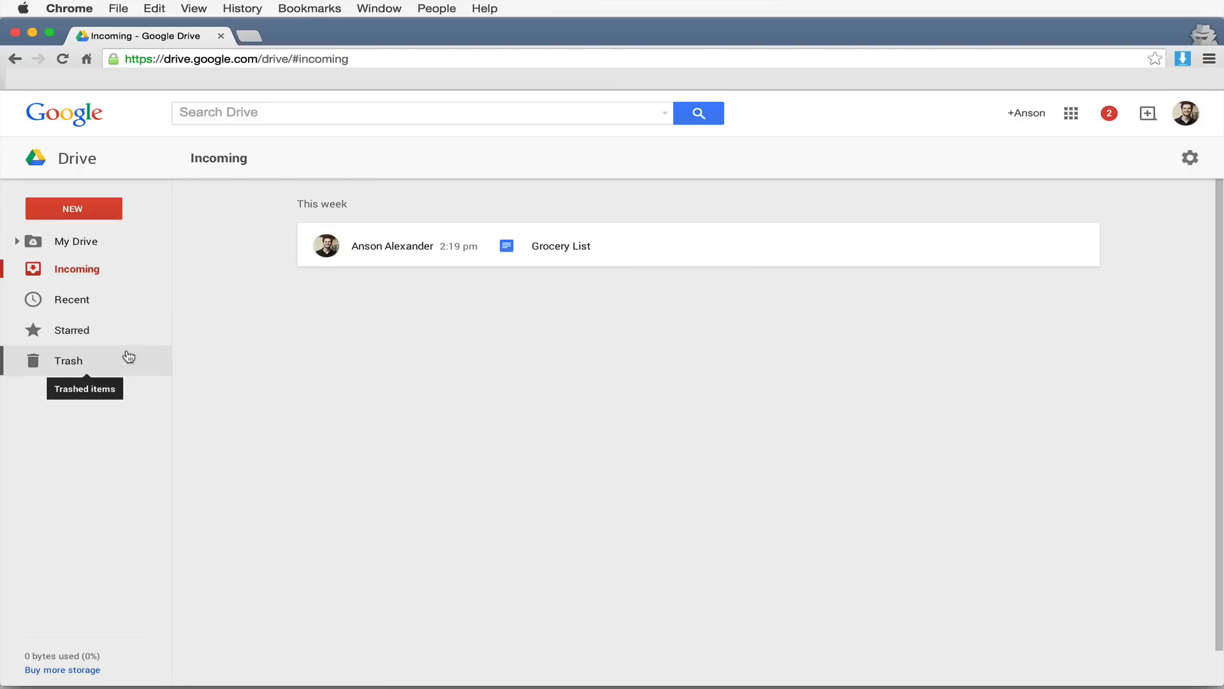
{"action": "left_click", "coordinate": [93, 245]}
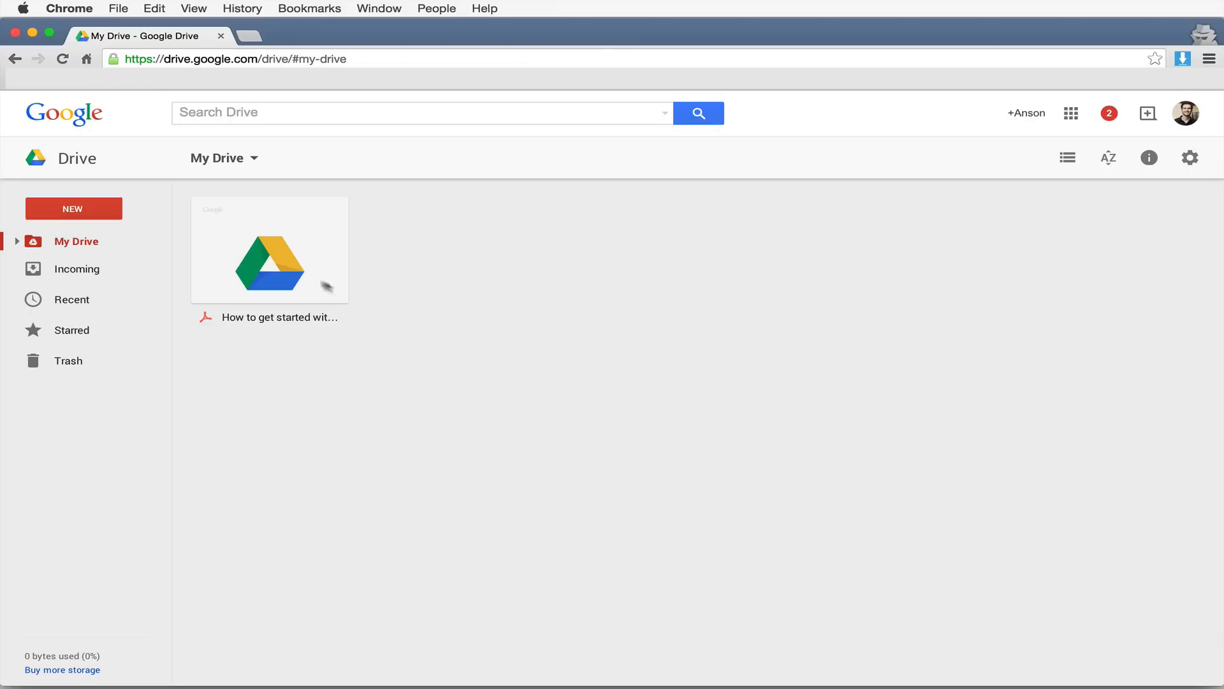
{"action": "left_click", "coordinate": [116, 213]}
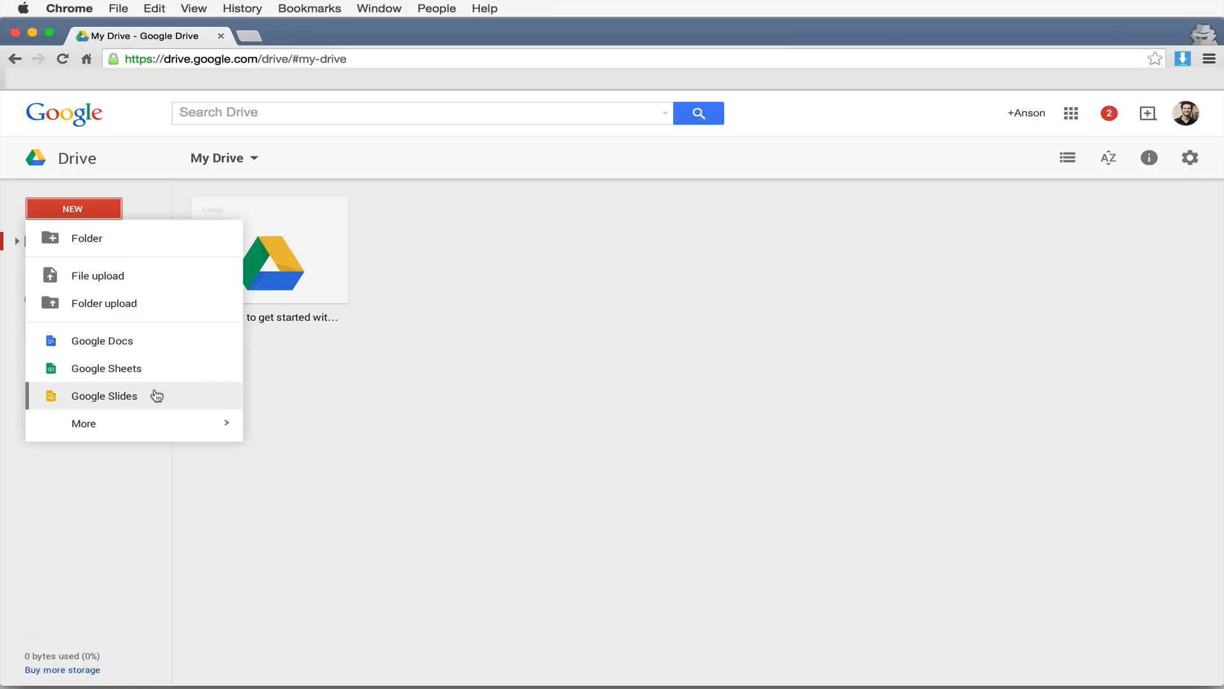
- Create a new blank Google Docs document from the NEW menu
{"action": "mouse_move", "coordinate": [169, 426]}
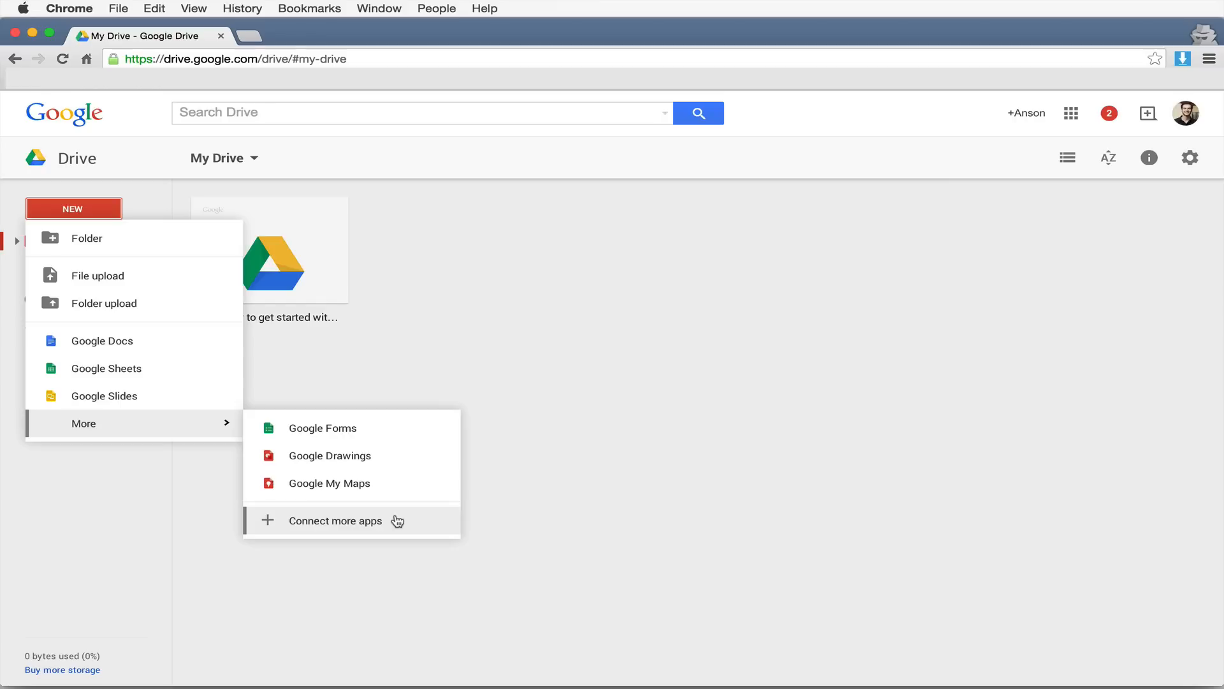
{"action": "left_click", "coordinate": [147, 352]}
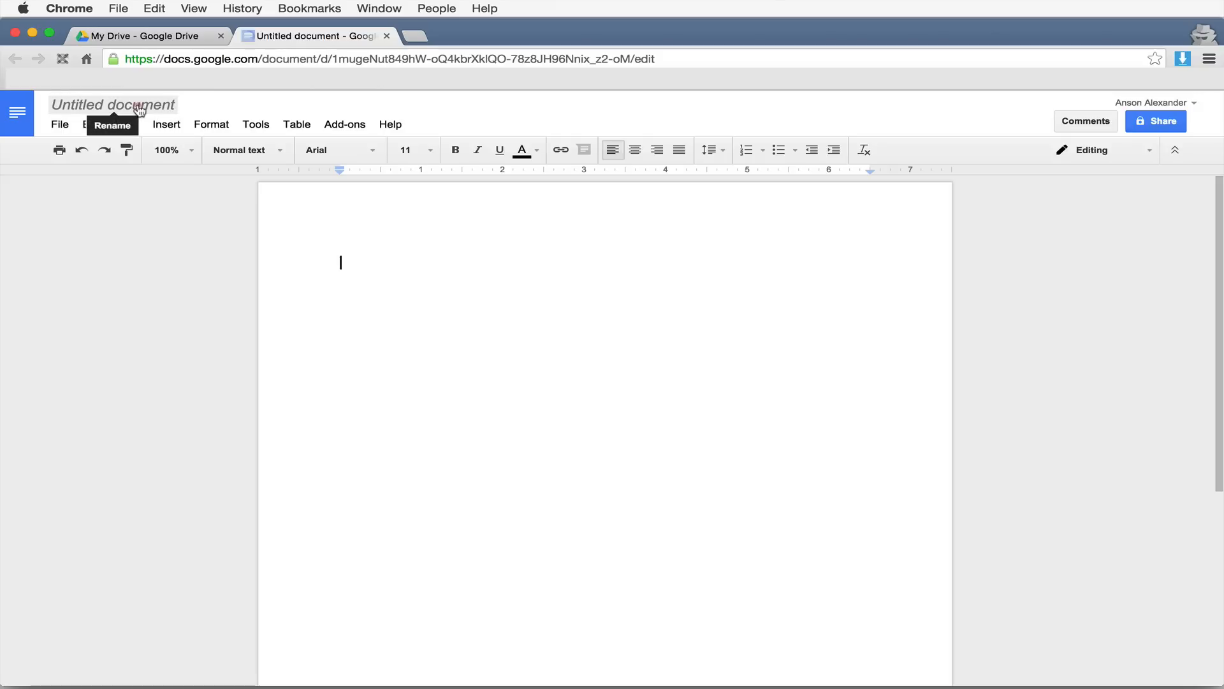
- Rename the untitled document to 'Document A'
{"action": "left_click", "coordinate": [139, 110]}
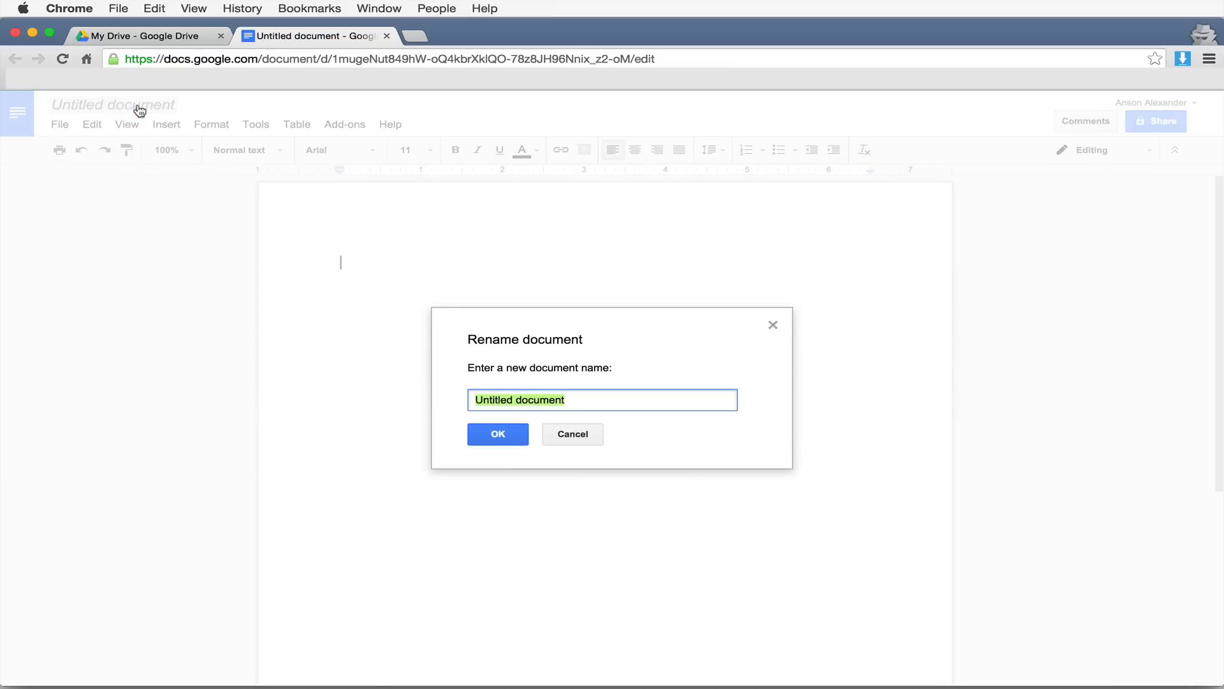
{"action": "type", "text": "Document"}
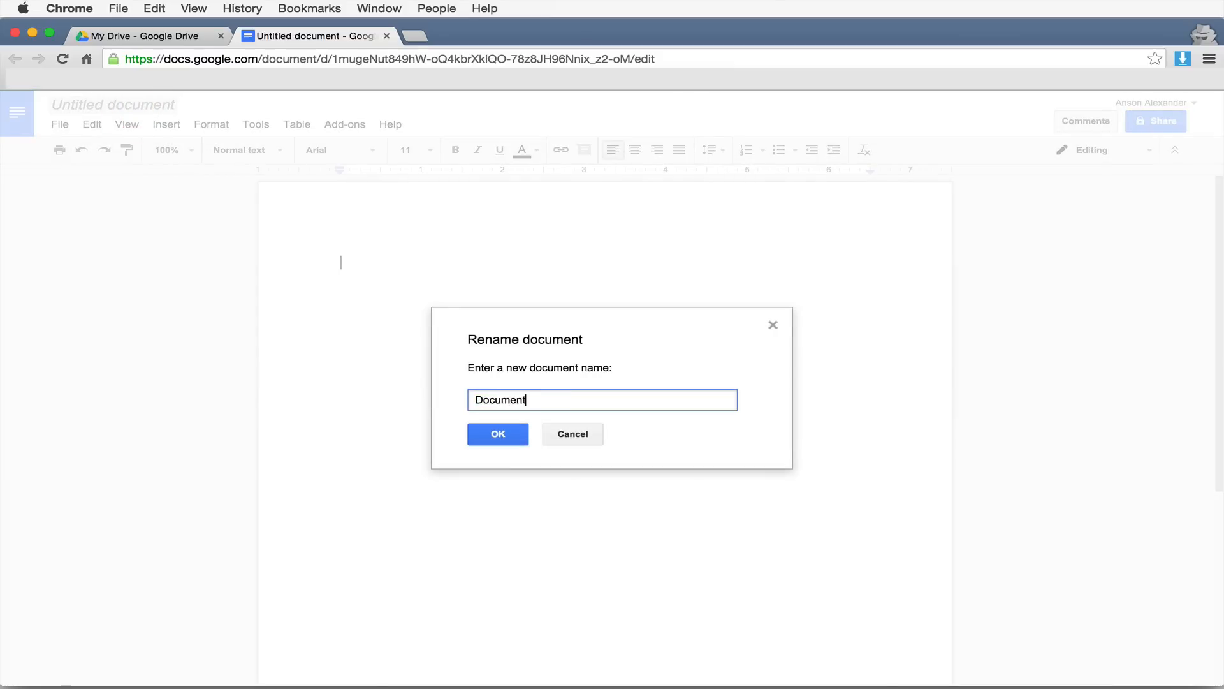
{"action": "type", "text": " A"}
{"action": "left_click", "coordinate": [491, 439]}
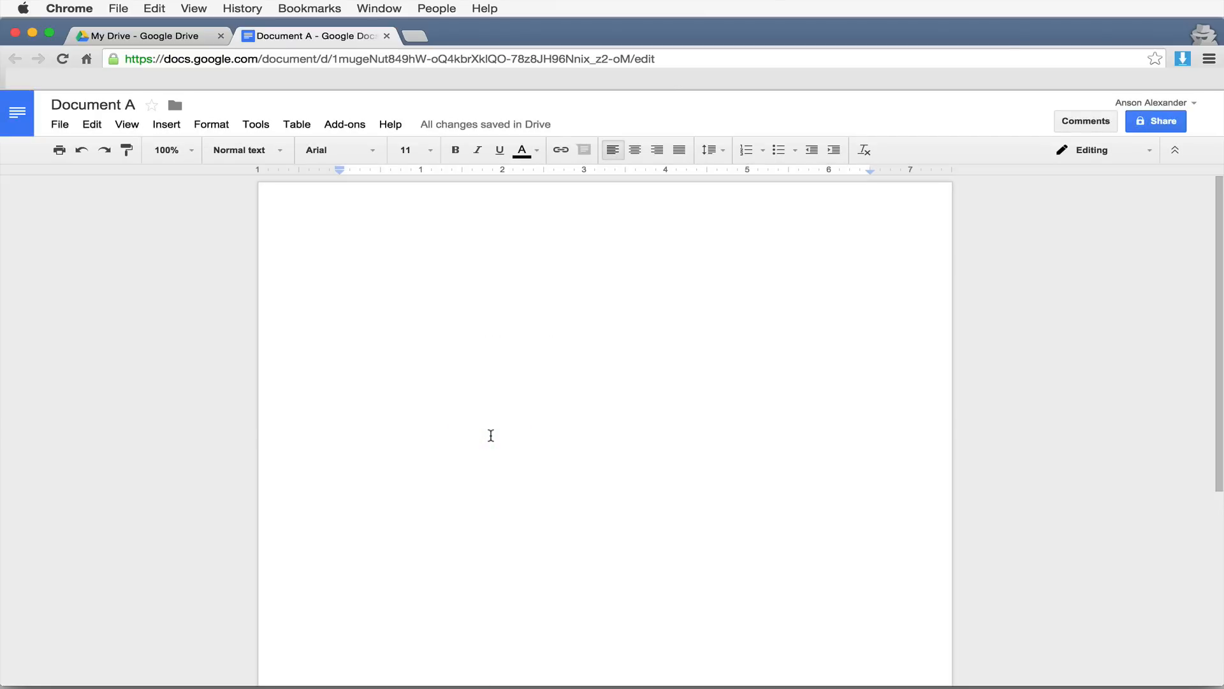
- Type 'This is some sample text.' on the first line and select the whole sentence
{"action": "type", "text": "This is some samp"}
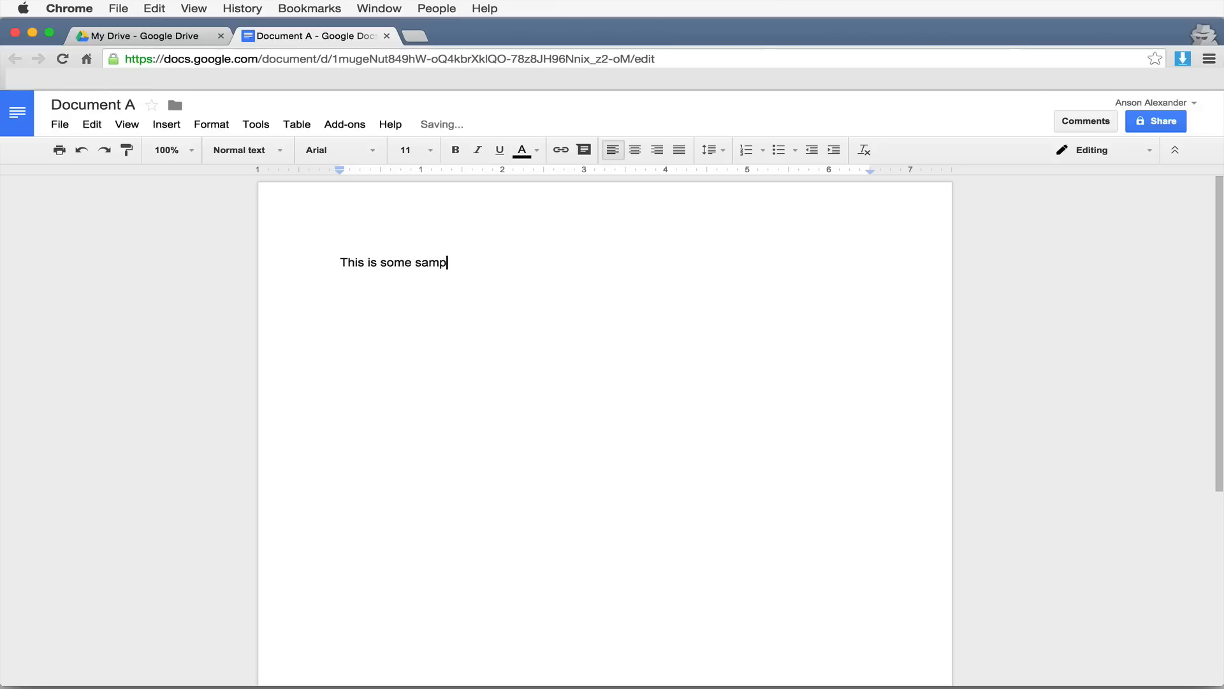
{"action": "type", "text": "le text."}
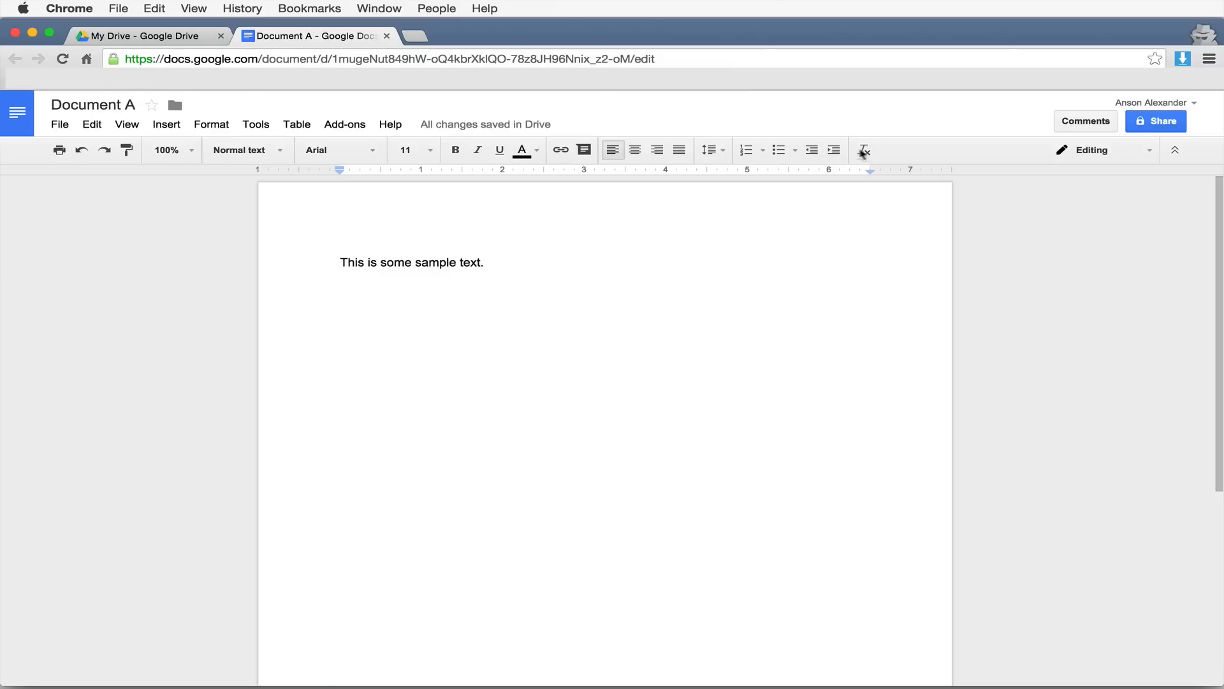
{"action": "left_click_drag", "start_coordinate": [500, 251], "coordinate": [286, 242]}
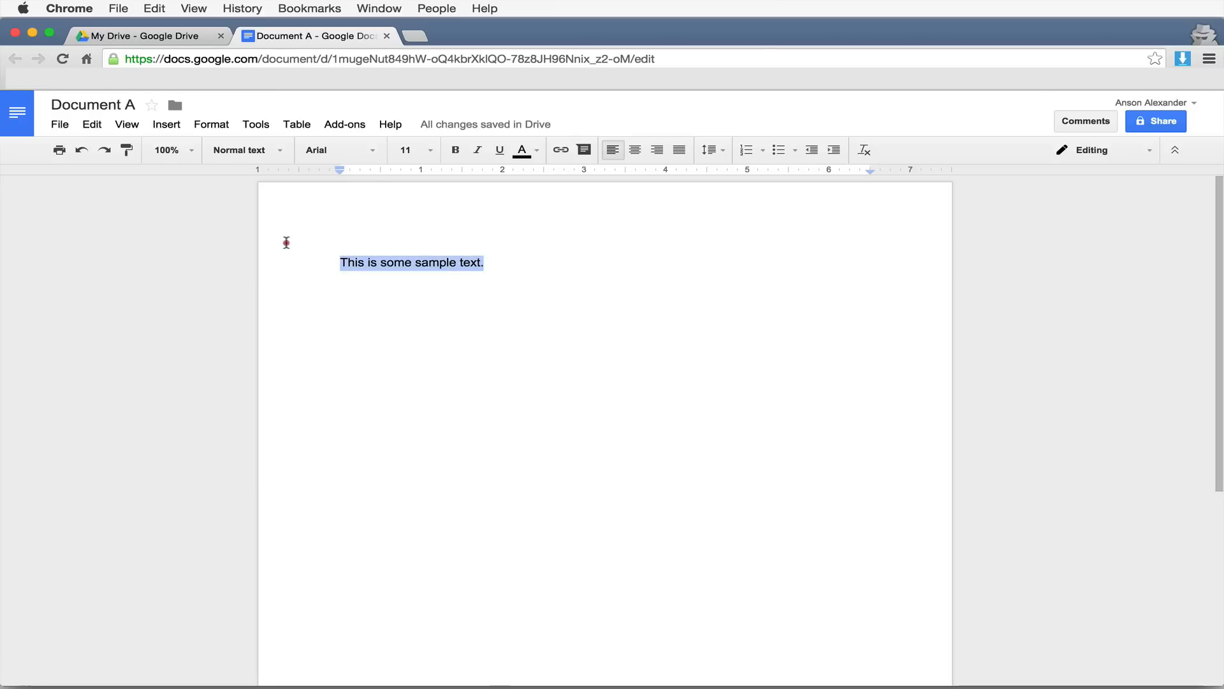
- Set the selected sentence in Verdana at 12 pt
{"action": "left_click", "coordinate": [370, 150]}
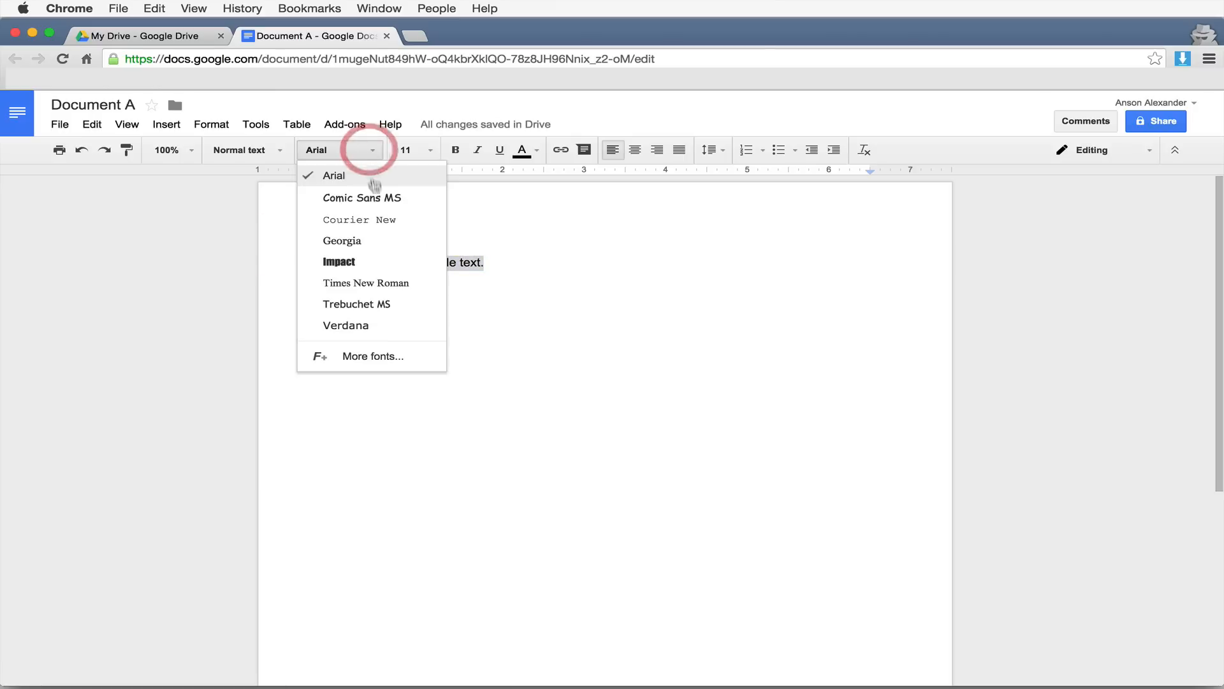
{"action": "left_click", "coordinate": [370, 325]}
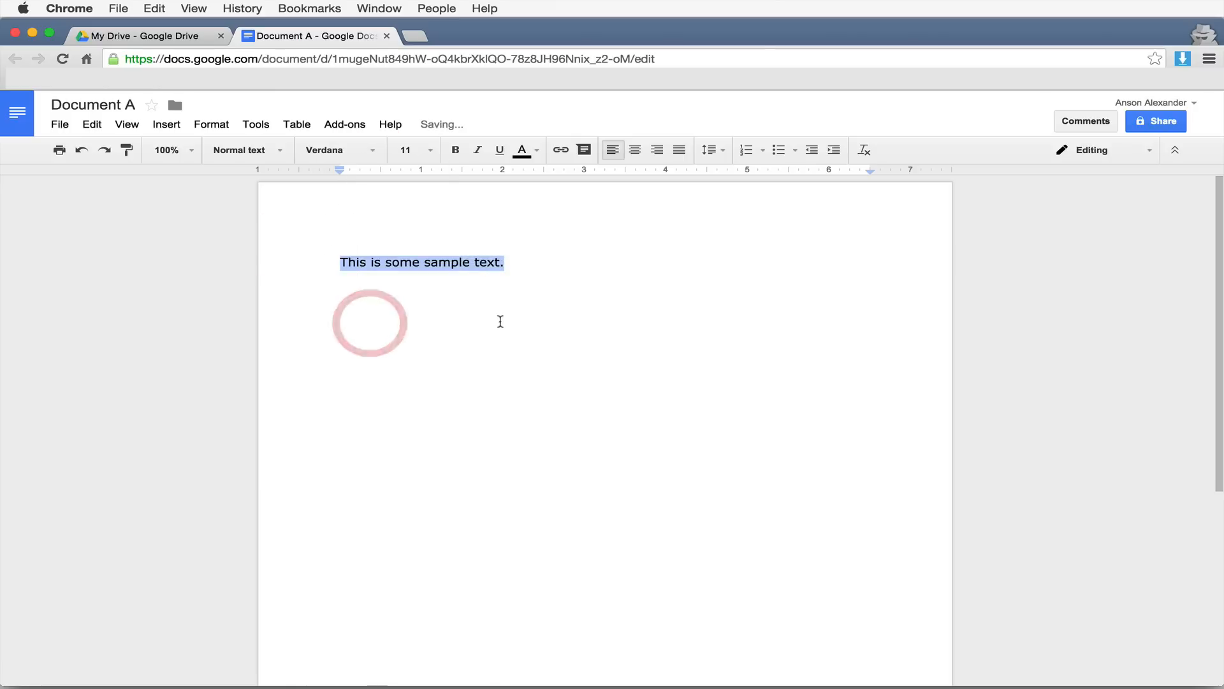
{"action": "left_click", "coordinate": [427, 150]}
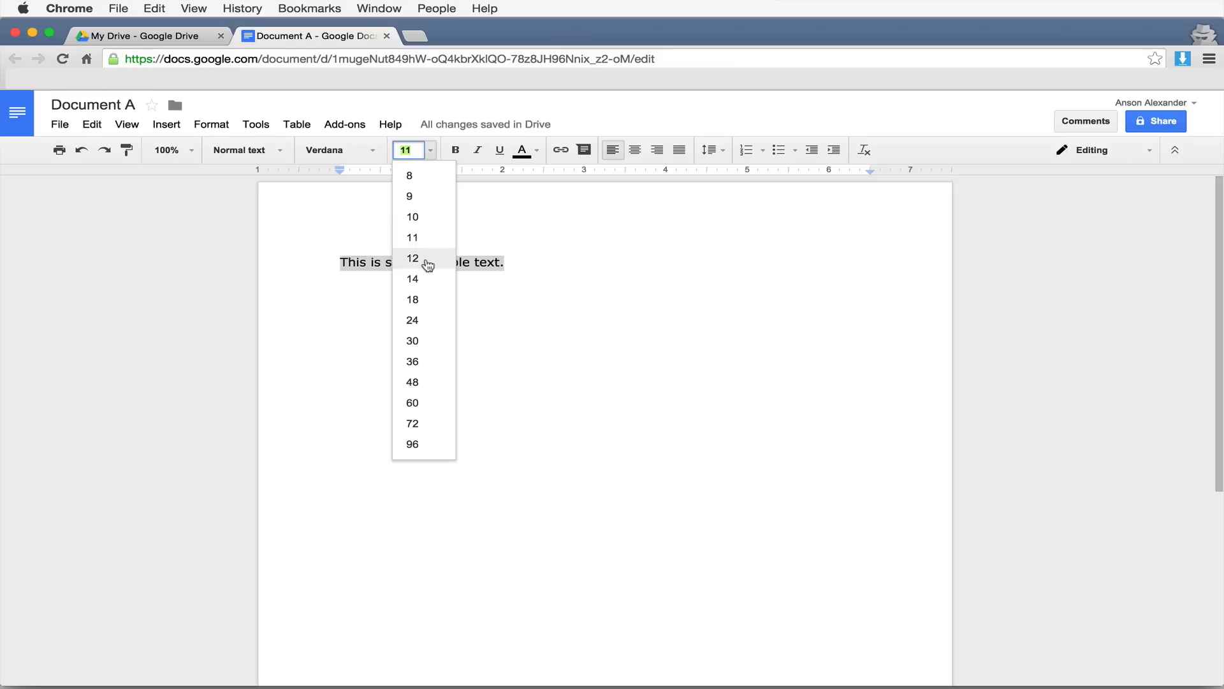
{"action": "left_click", "coordinate": [427, 263]}
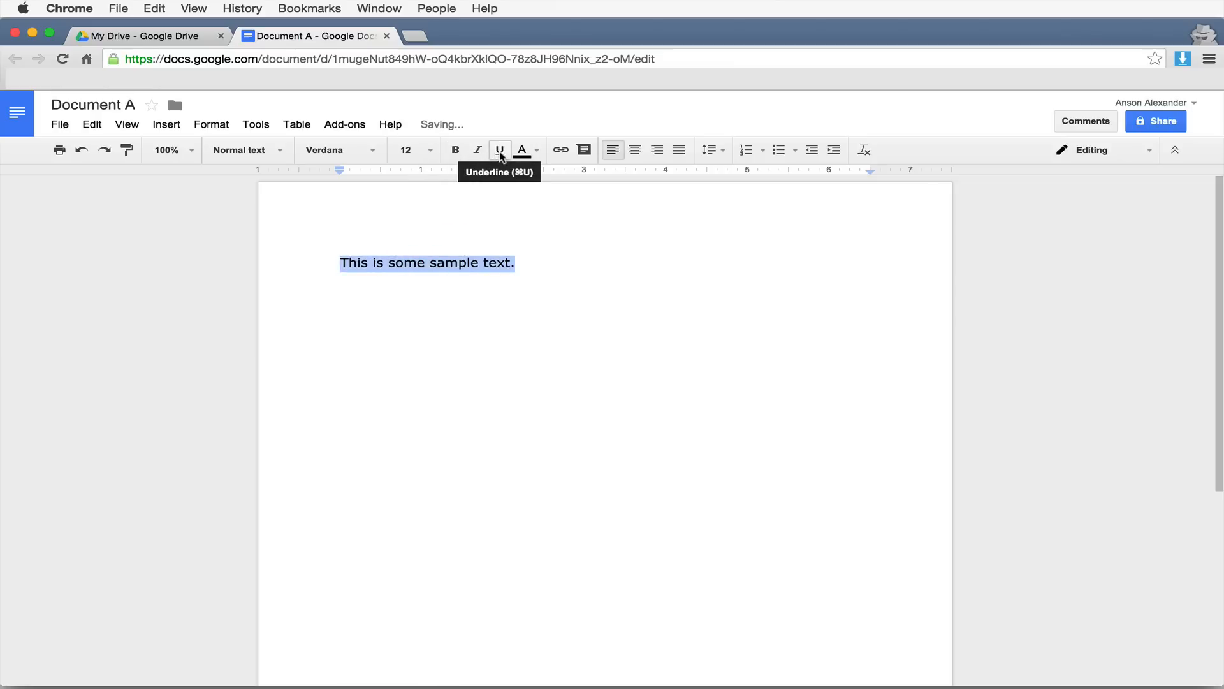
- Try the colour palette and center and right alignment, leaving the sentence left-aligned, then view line-spacing options
{"action": "left_click", "coordinate": [522, 151]}
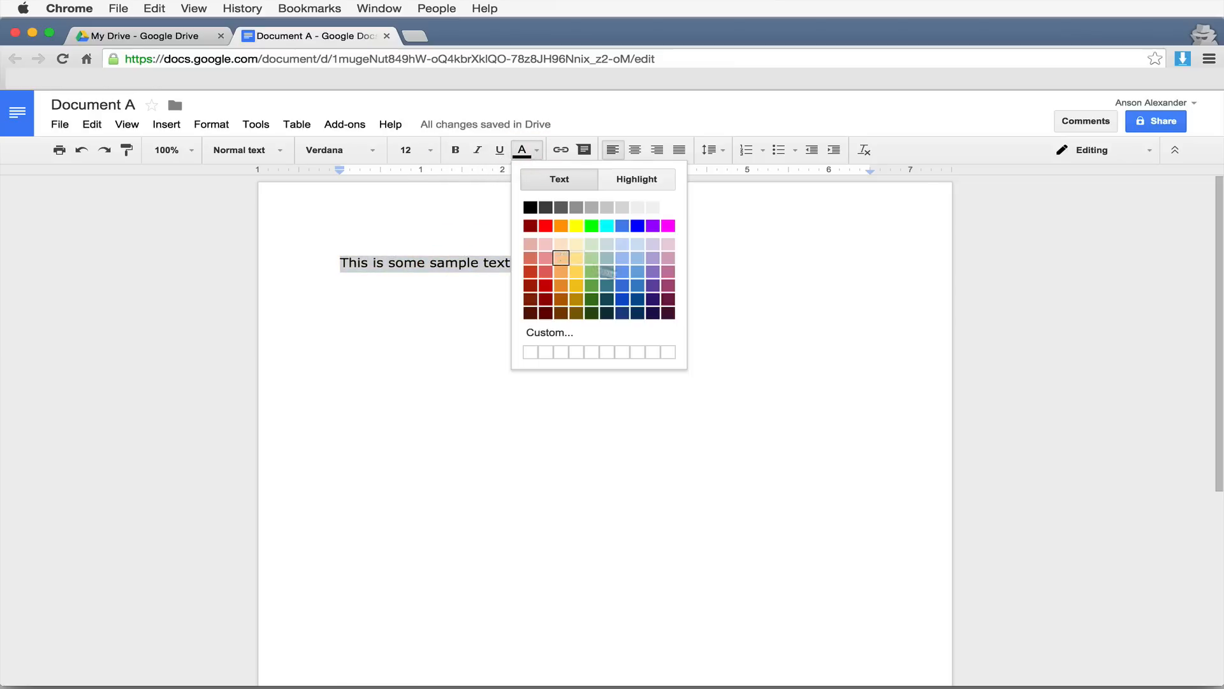
{"action": "left_click", "coordinate": [765, 273]}
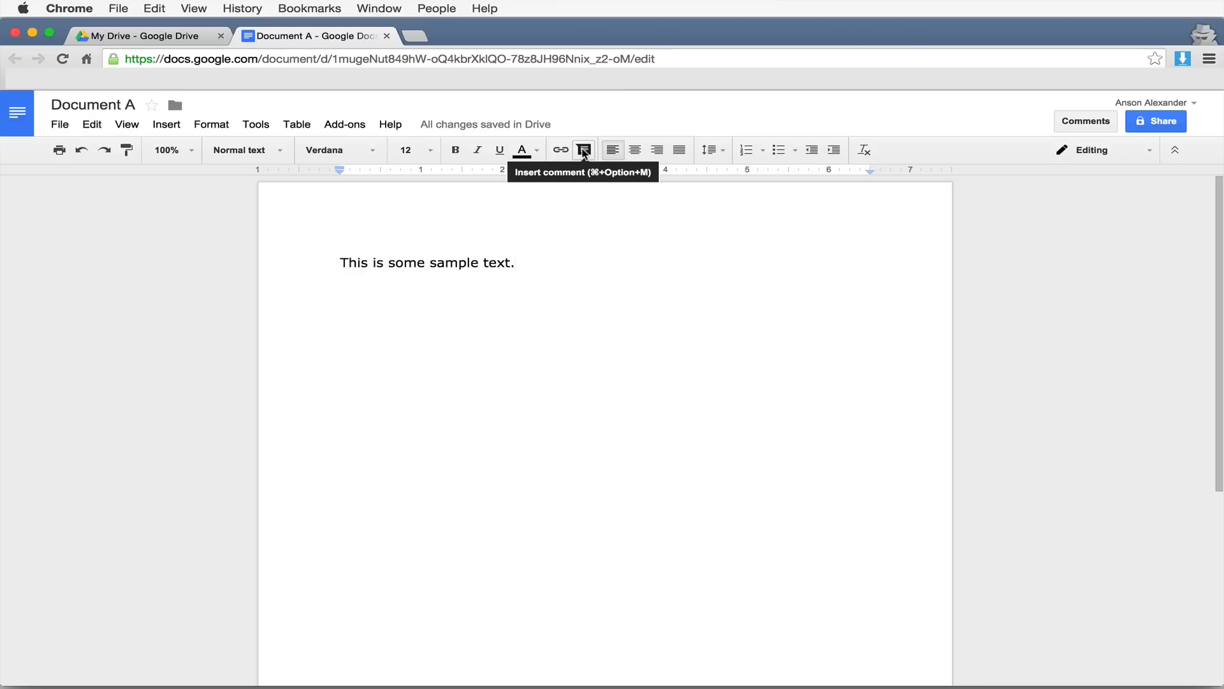
{"action": "left_click", "coordinate": [640, 151]}
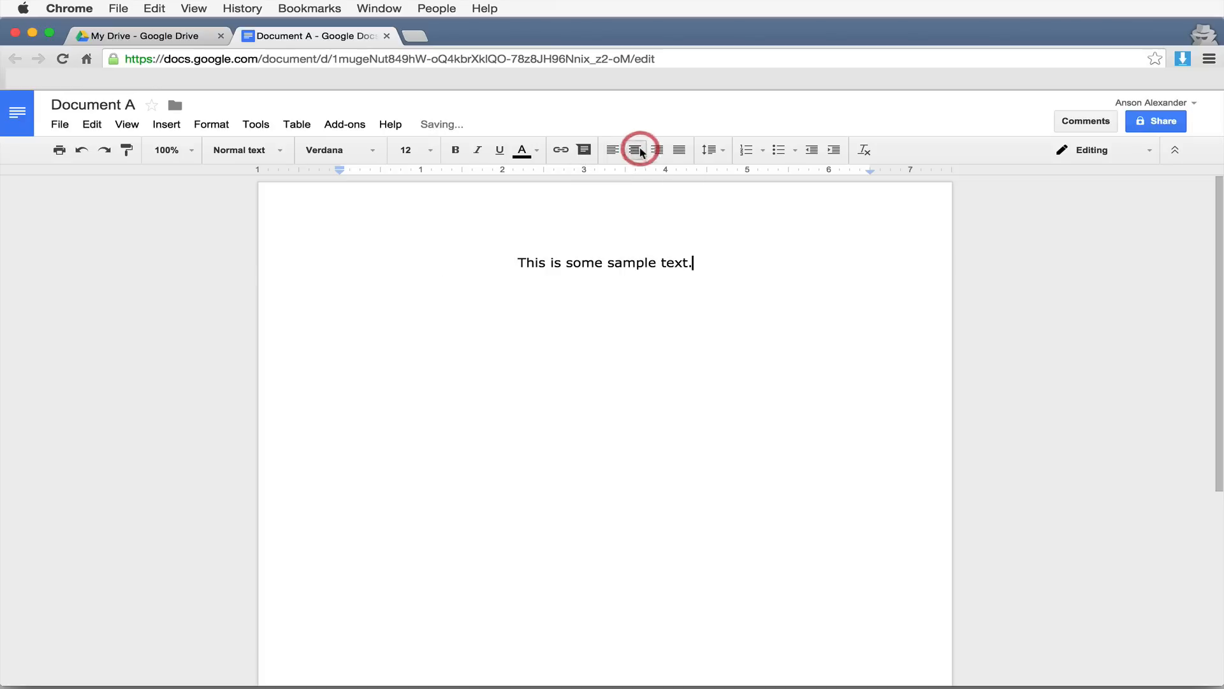
{"action": "left_click", "coordinate": [657, 150]}
{"action": "left_click", "coordinate": [613, 150]}
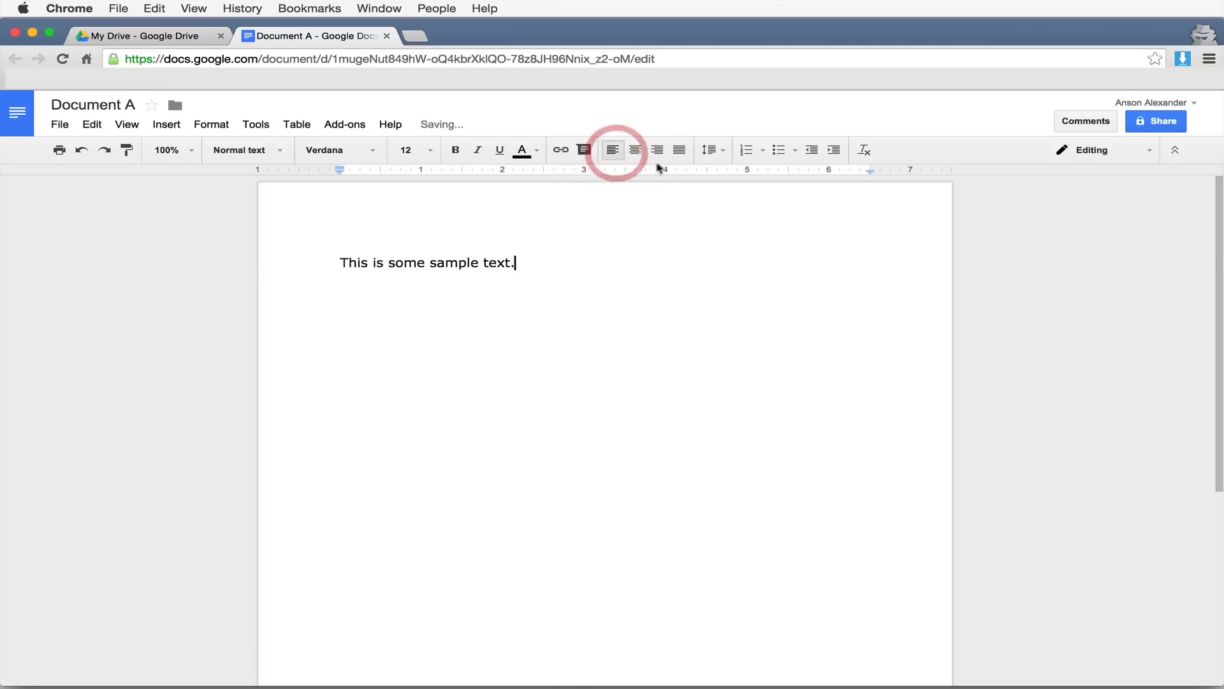
{"action": "left_click", "coordinate": [718, 151]}
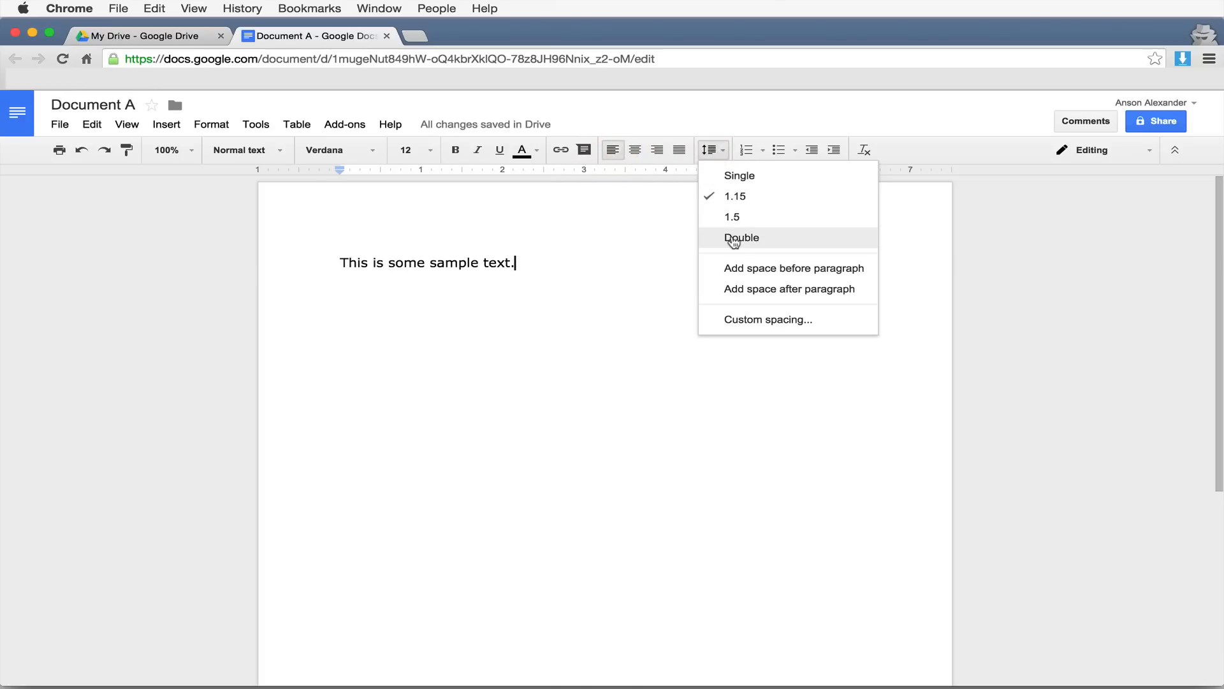
- Leave line spacing unchanged and clear all formatting from the sample sentence
{"action": "left_click", "coordinate": [673, 236]}
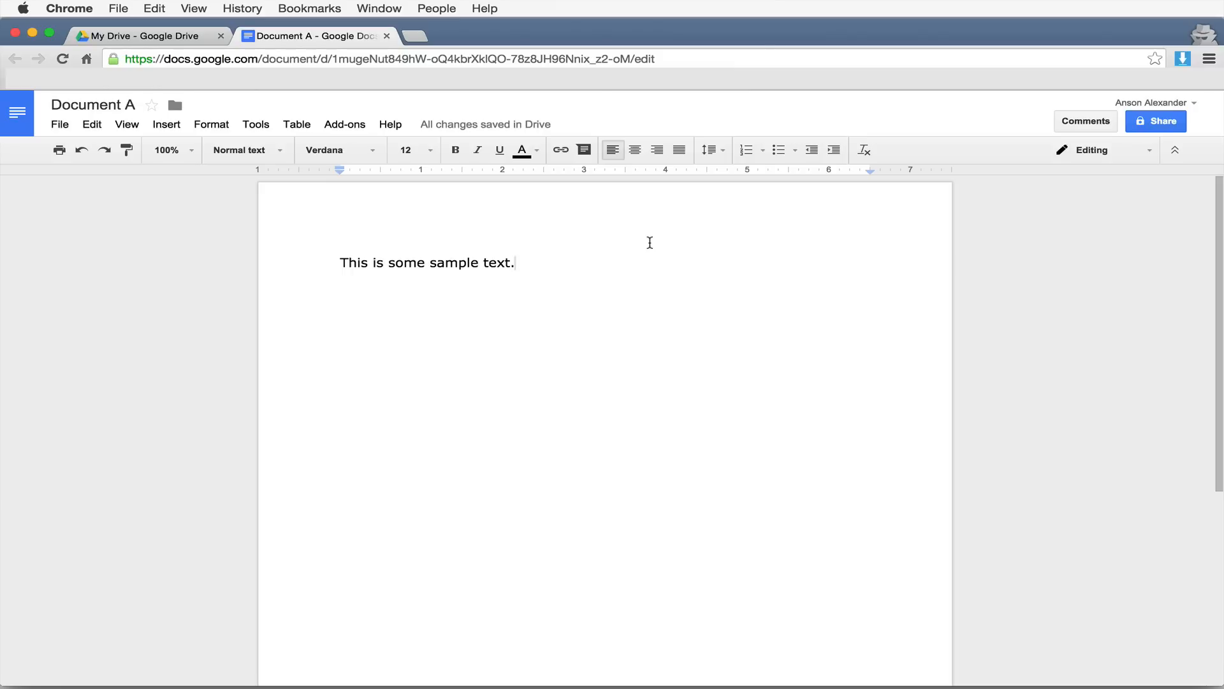
{"action": "left_click", "coordinate": [865, 150]}
- Share Document A with the collaborator's e-mail as Can edit, noting 'Here is the socument that I said I would share with you.'
{"action": "left_click", "coordinate": [1151, 123]}
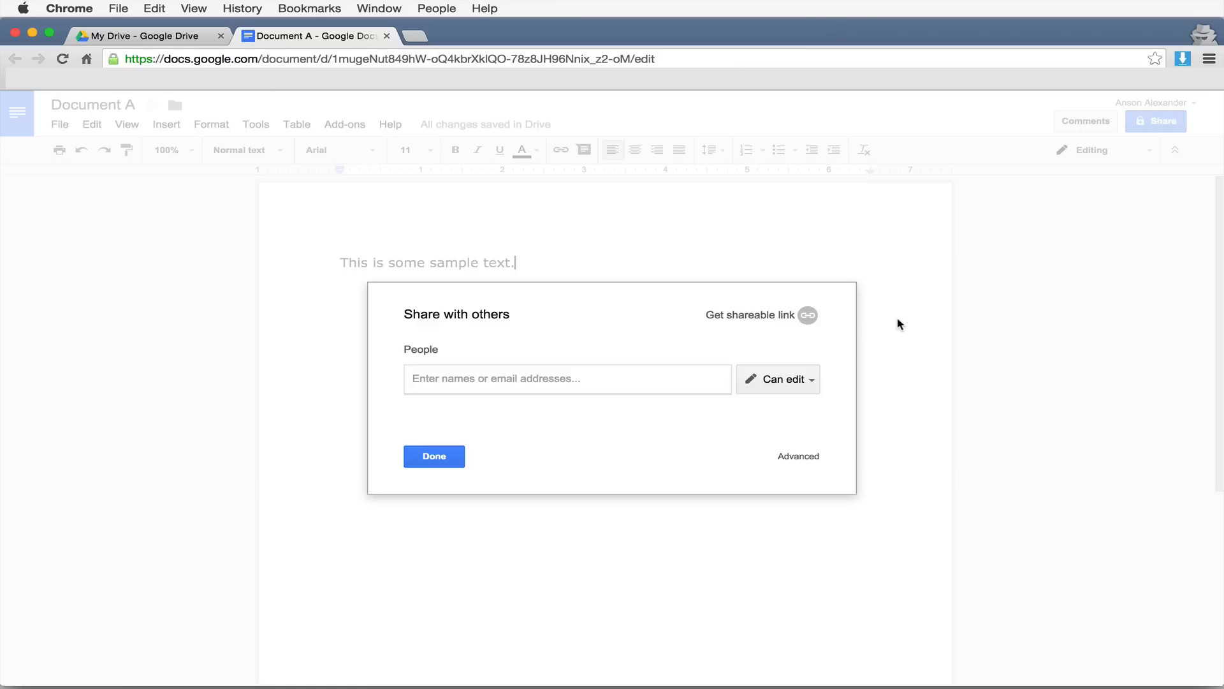
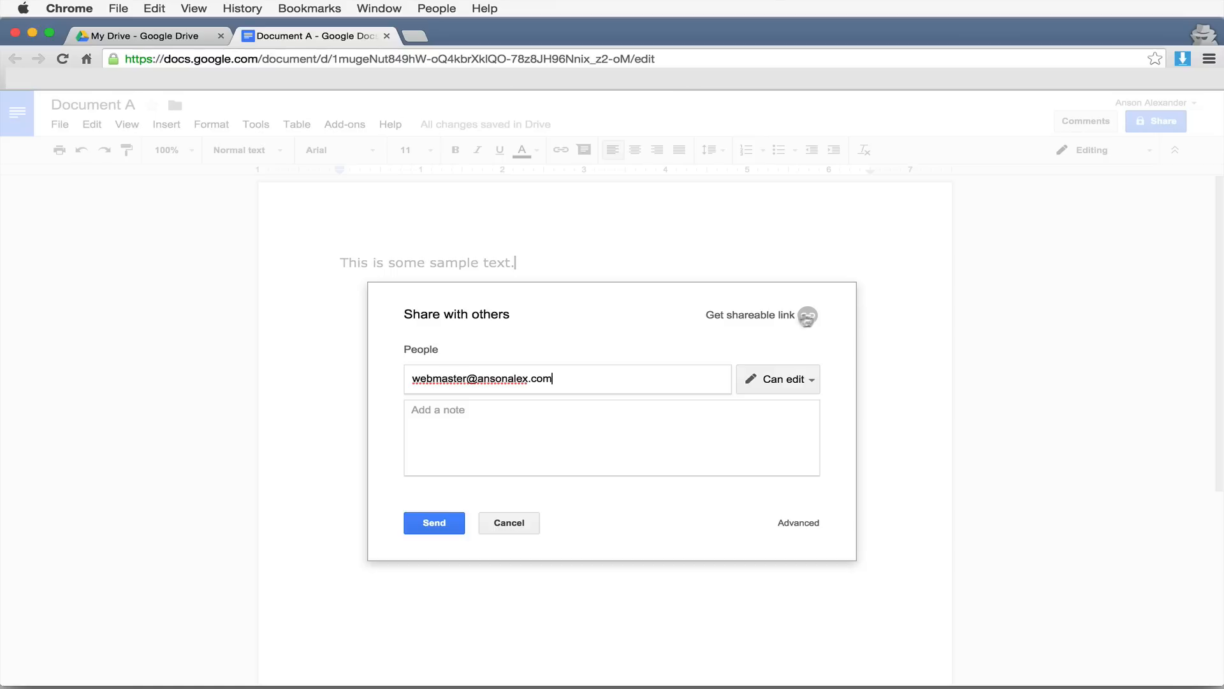
{"action": "left_click", "coordinate": [810, 382]}
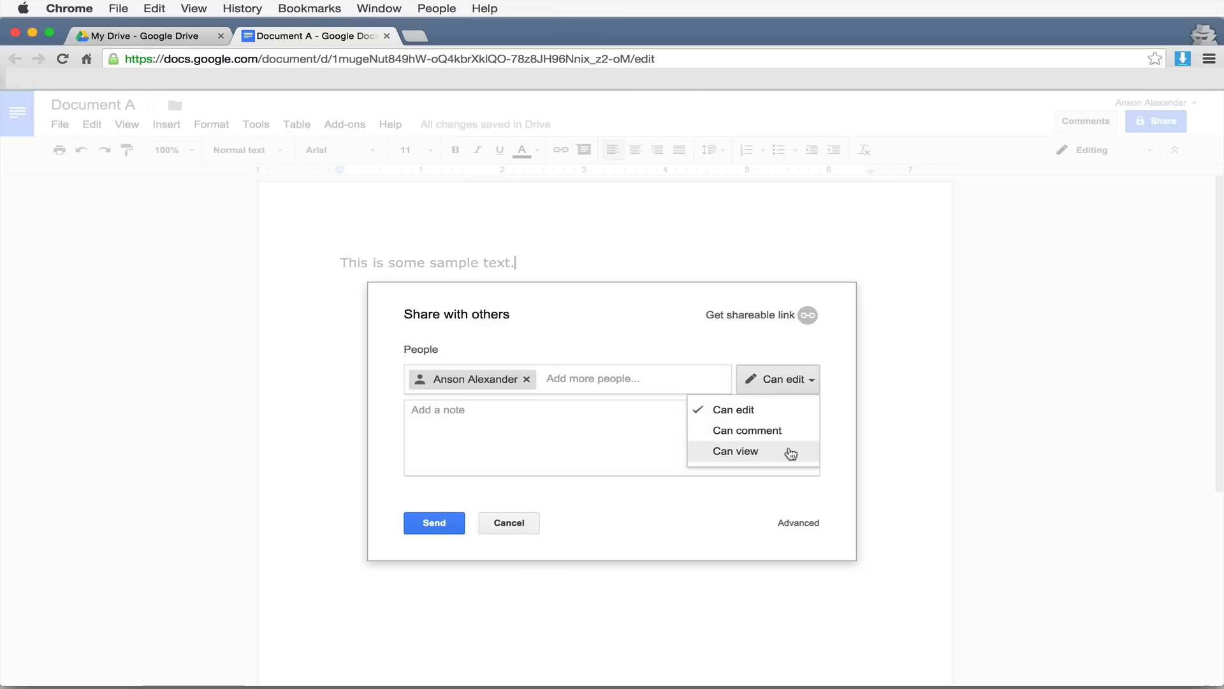
{"action": "left_click", "coordinate": [656, 430]}
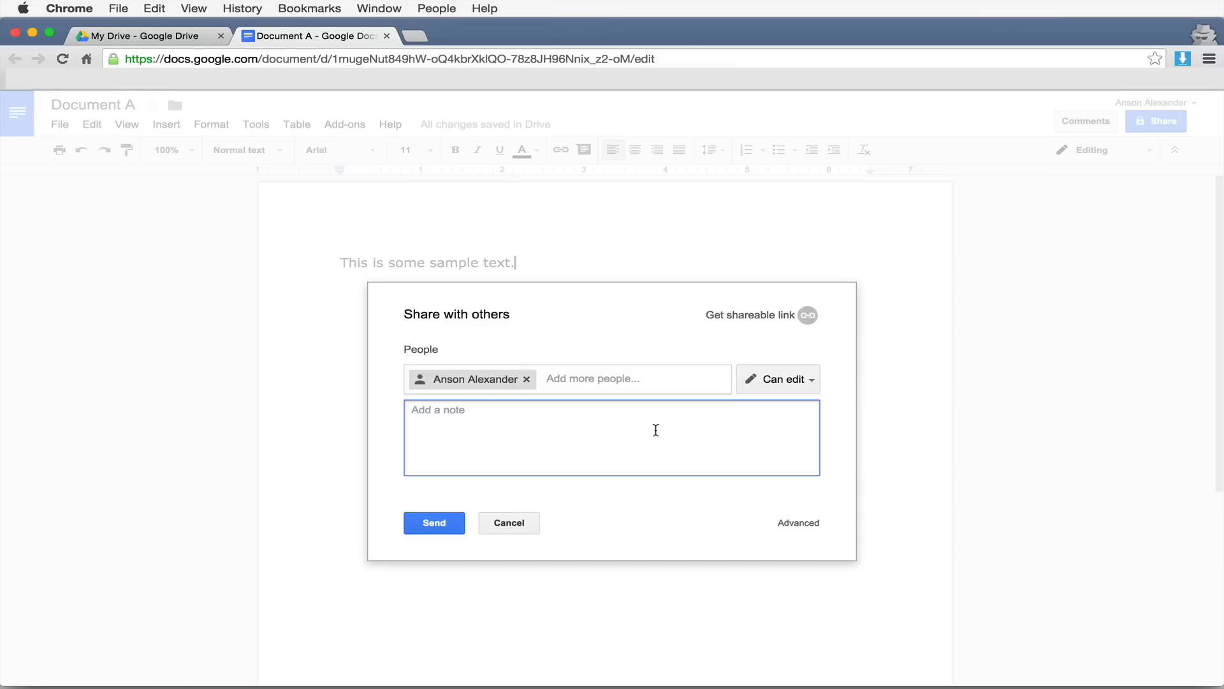
{"action": "type", "text": "Here is the socument that I said I would share with y"}
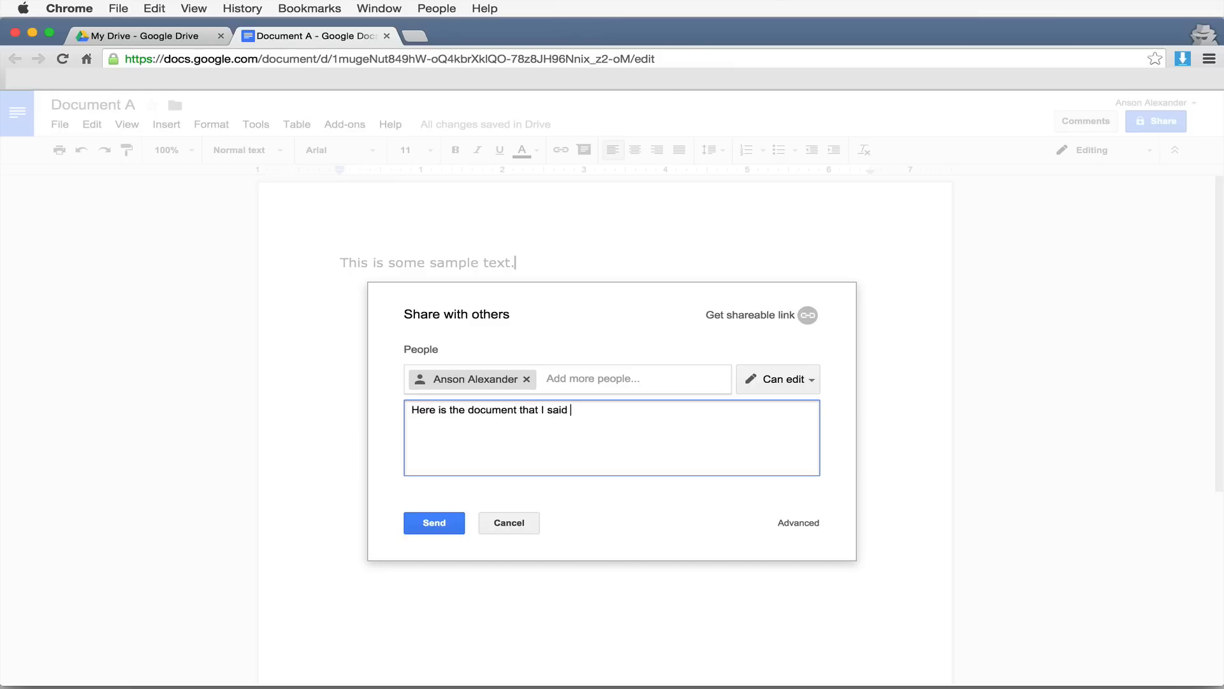
{"action": "type", "text": "ou."}
{"action": "left_click", "coordinate": [453, 525]}
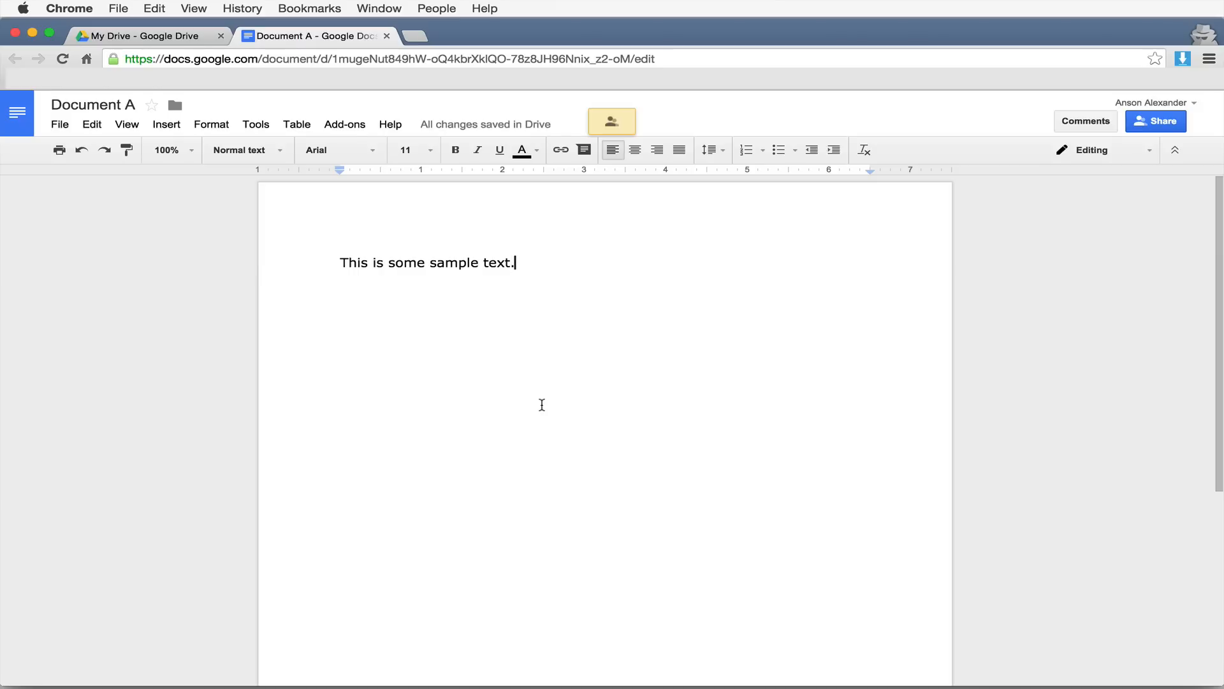
{"action": "left_click", "coordinate": [160, 37]}
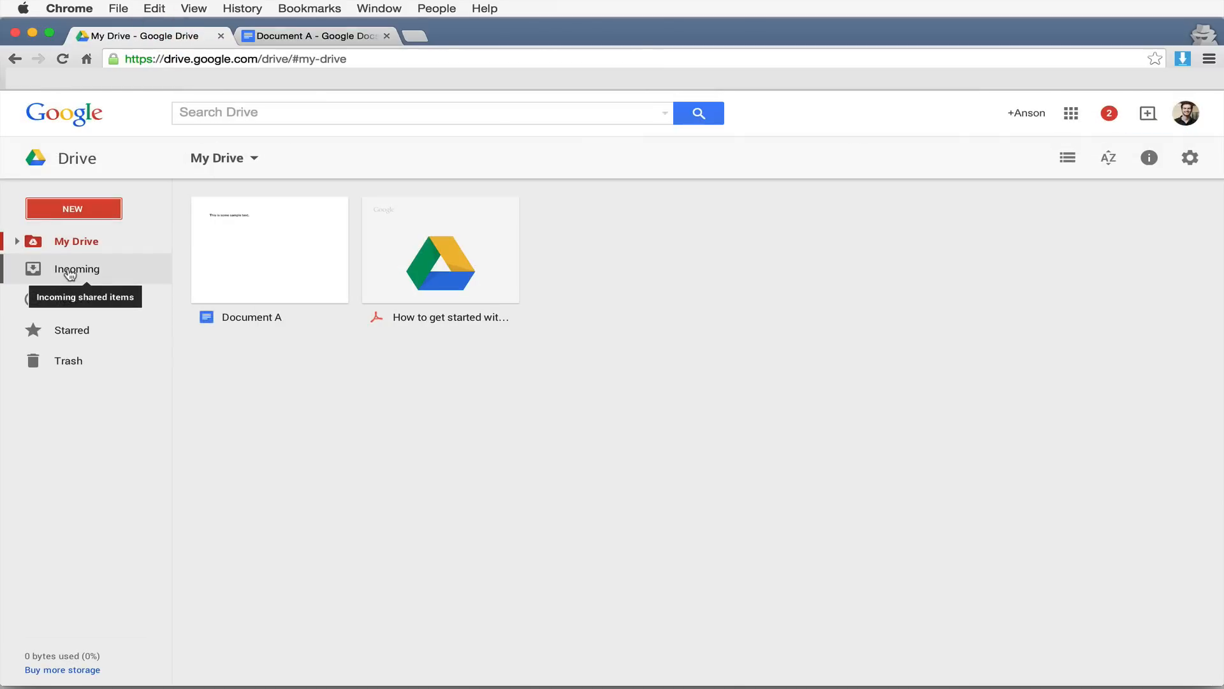
{"action": "left_click", "coordinate": [285, 37]}
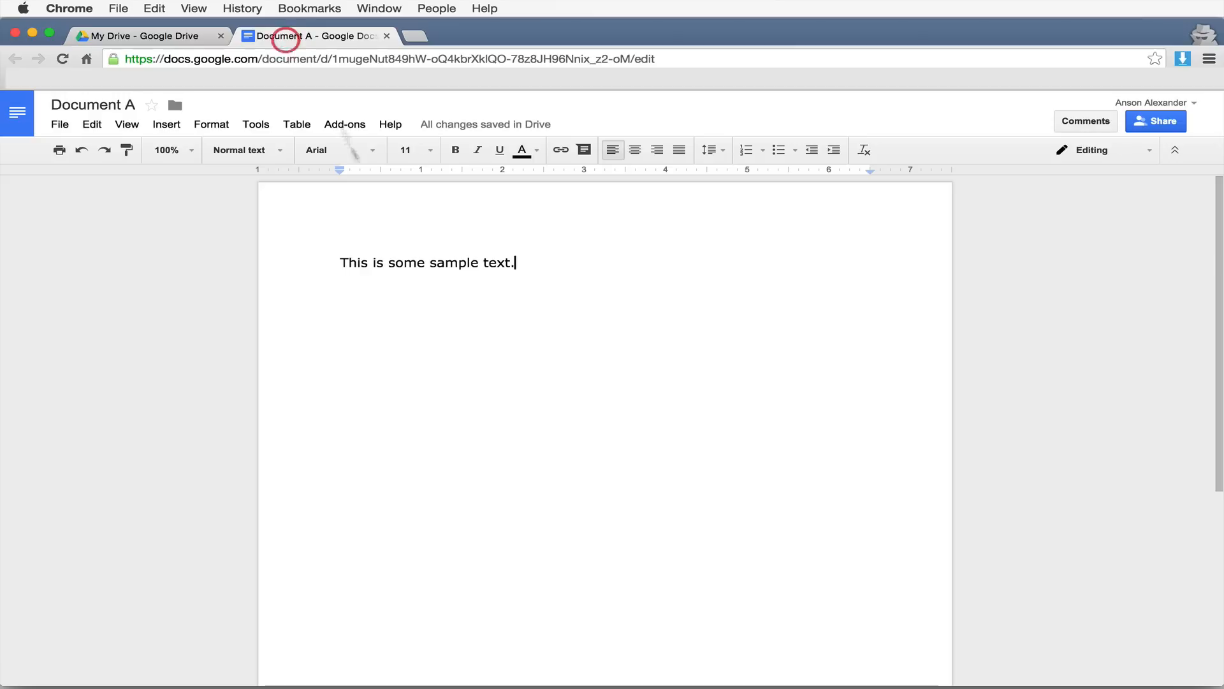
- Select the word 'text' and post the comment 'Is this the word you meant to use here?'
{"action": "left_click", "coordinate": [582, 403]}
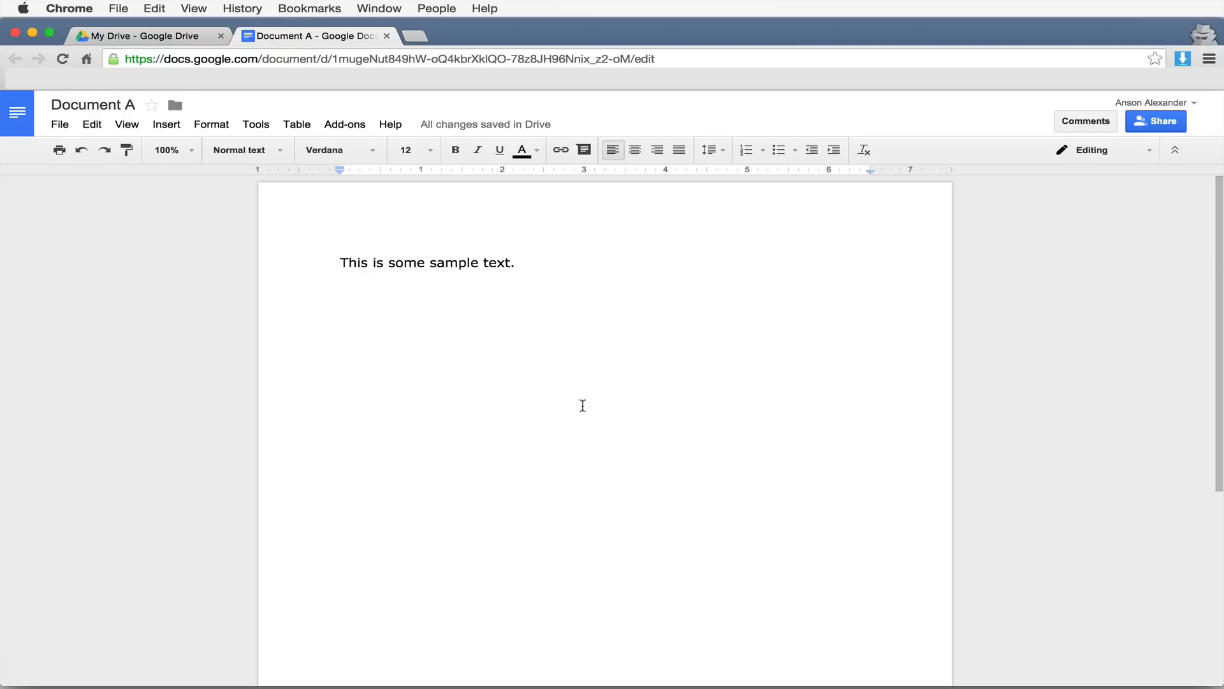
{"action": "double_click", "coordinate": [499, 263]}
{"action": "right_click", "coordinate": [498, 263]}
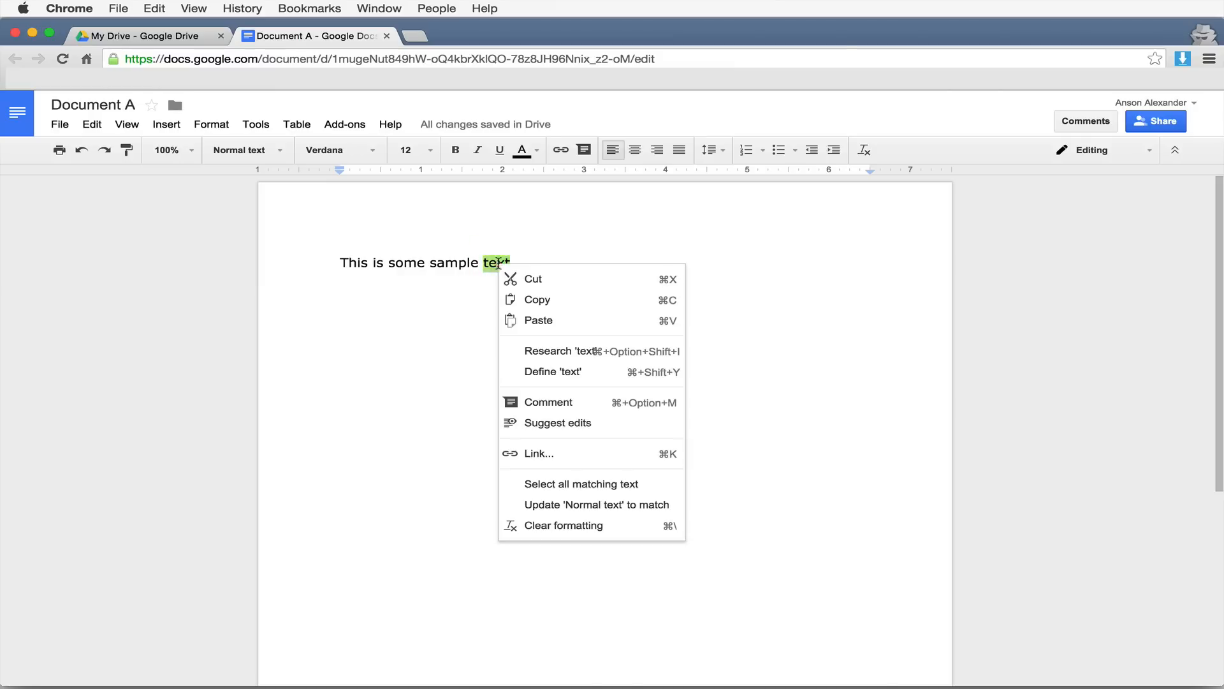
{"action": "left_click", "coordinate": [598, 401]}
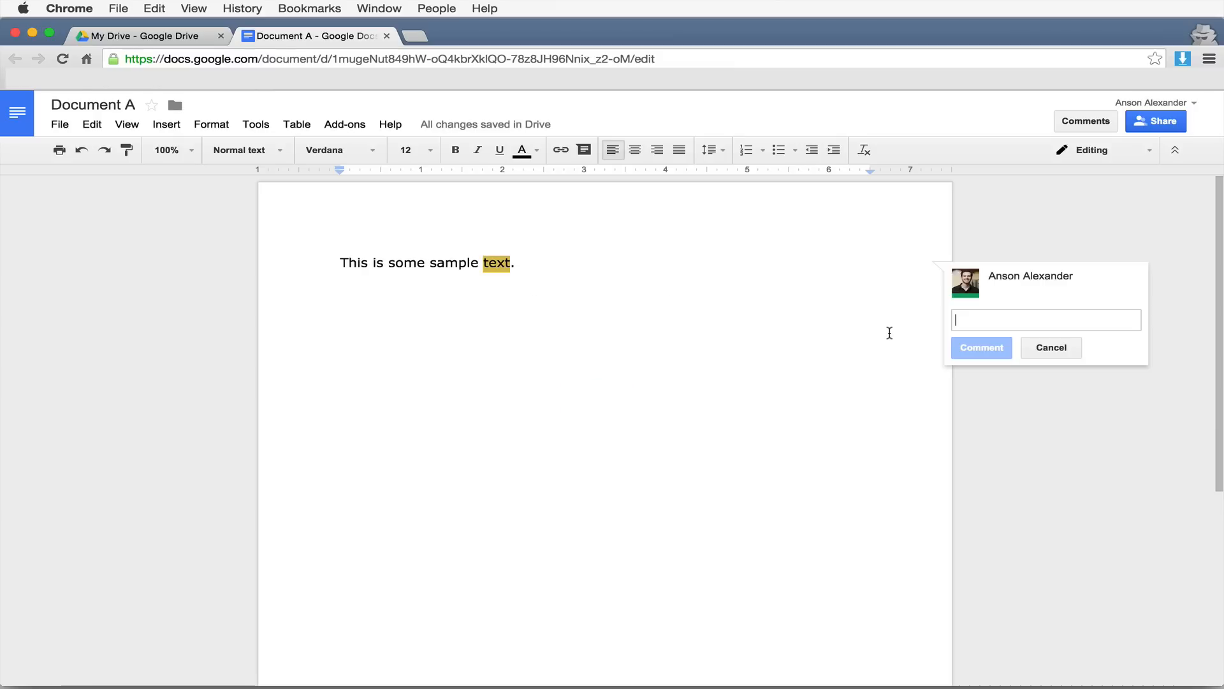
{"action": "type", "text": "Is this th"}
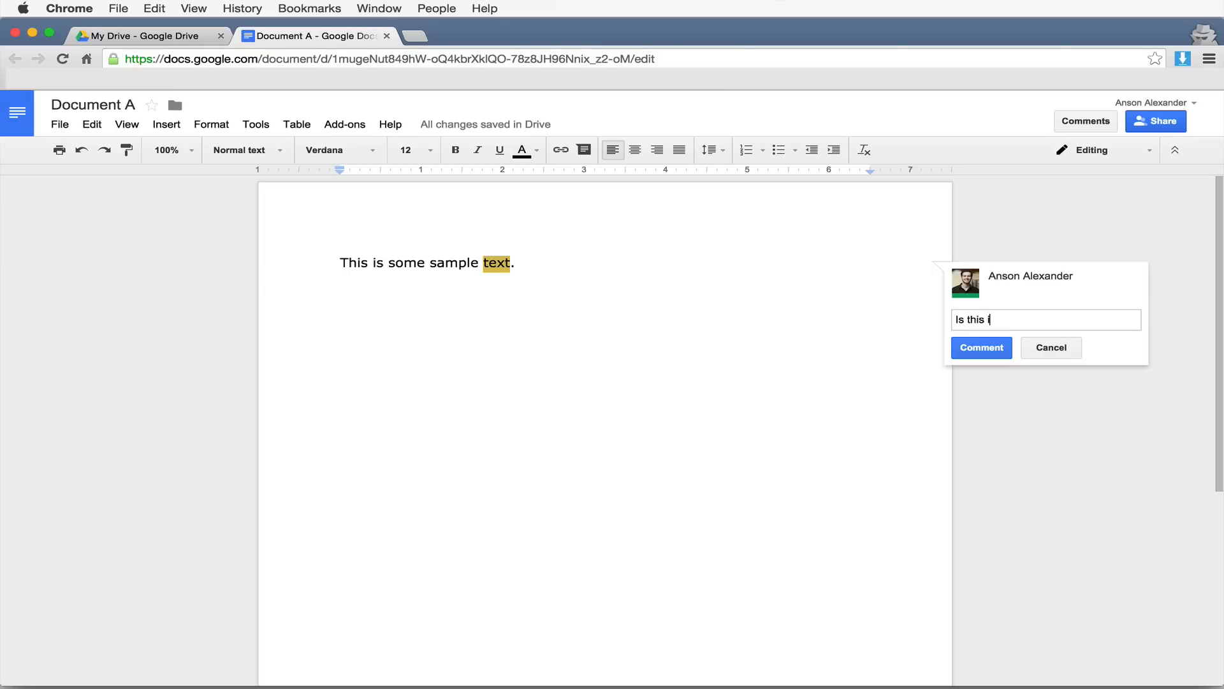
{"action": "type", "text": "e word you meant to use here?"}
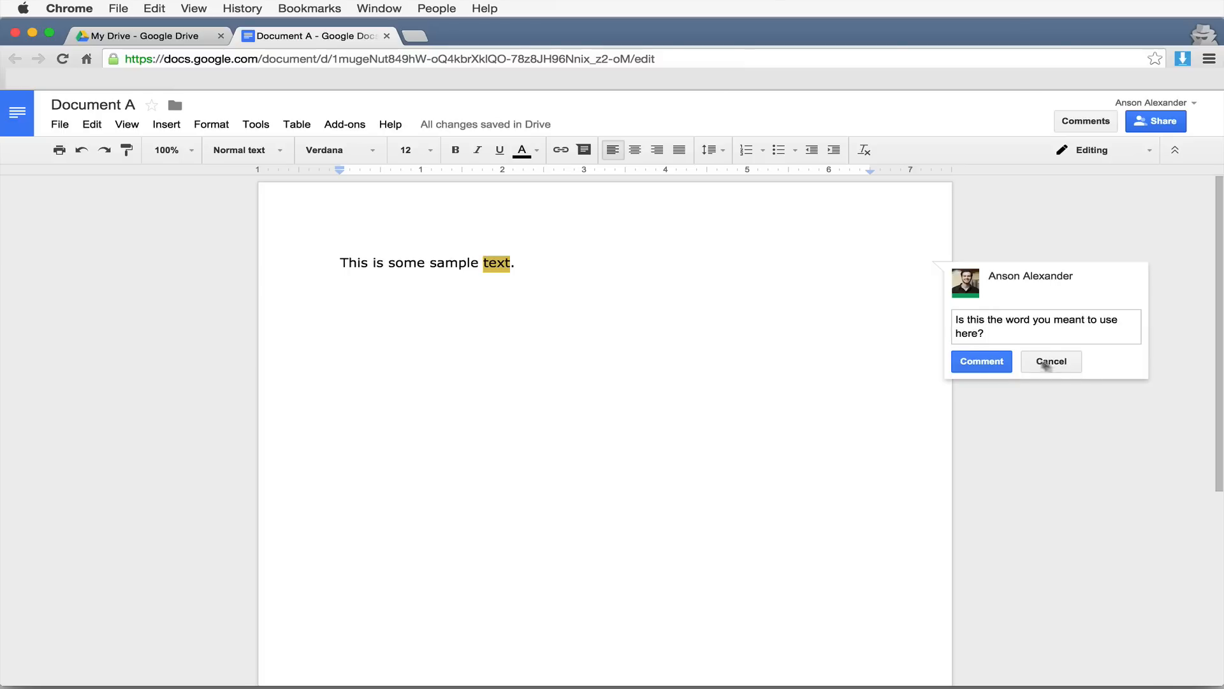
{"action": "left_click", "coordinate": [999, 367]}
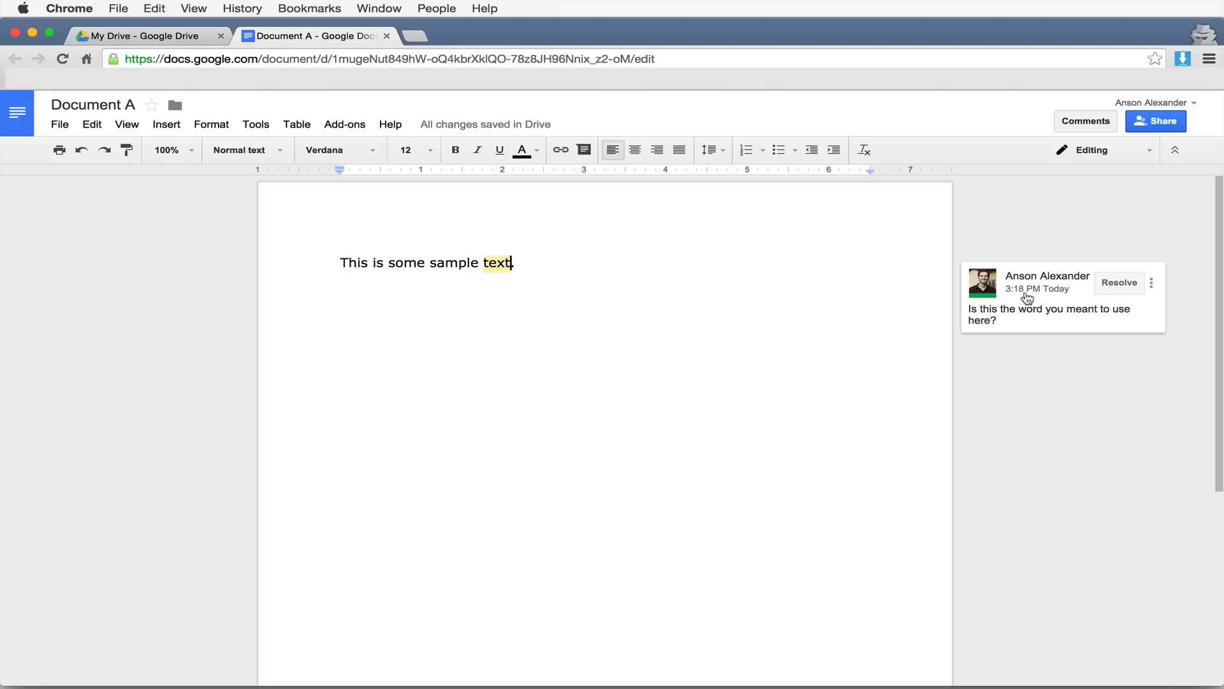
- Resolve the comment on 'text' and review the resolved thread in the Comments history
{"action": "left_click", "coordinate": [1030, 305]}
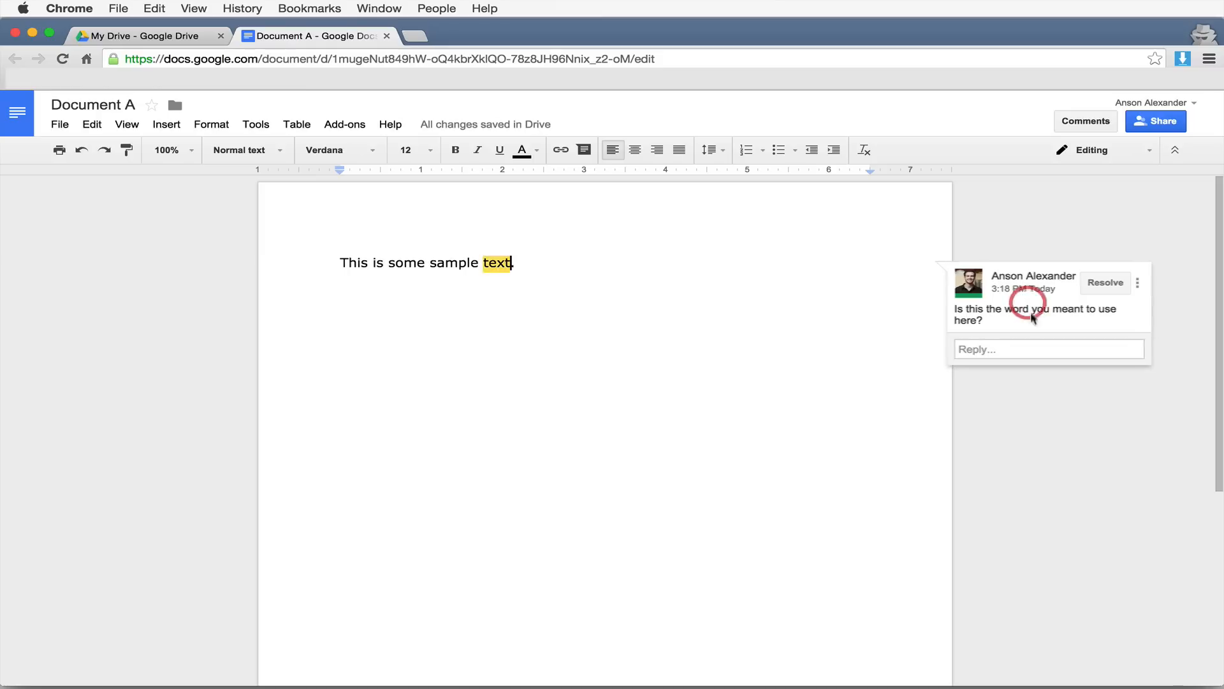
{"action": "left_click", "coordinate": [1000, 348]}
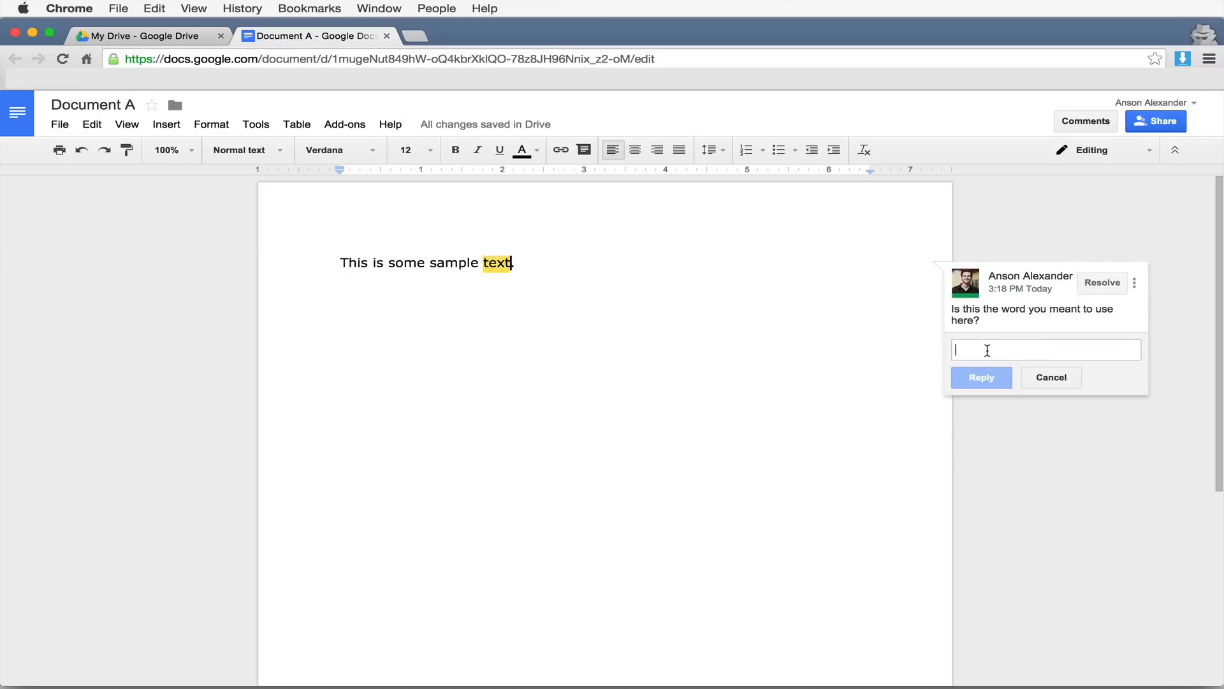
{"action": "left_click", "coordinate": [1102, 282]}
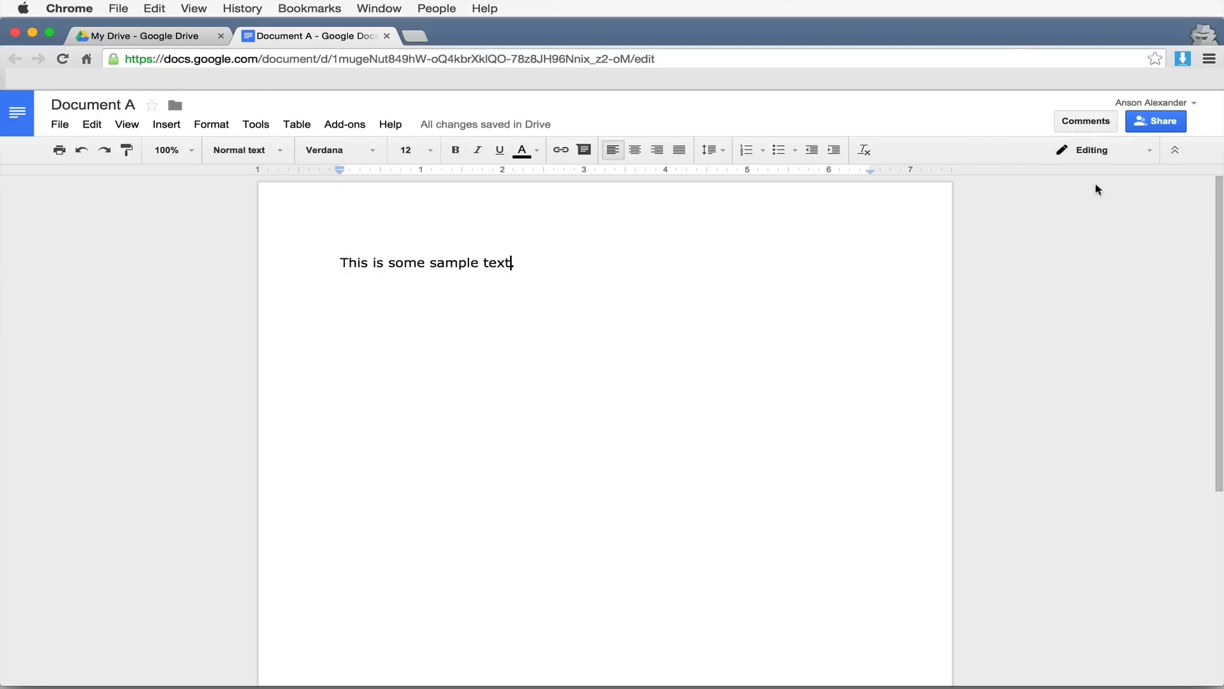
{"action": "left_click", "coordinate": [1089, 122]}
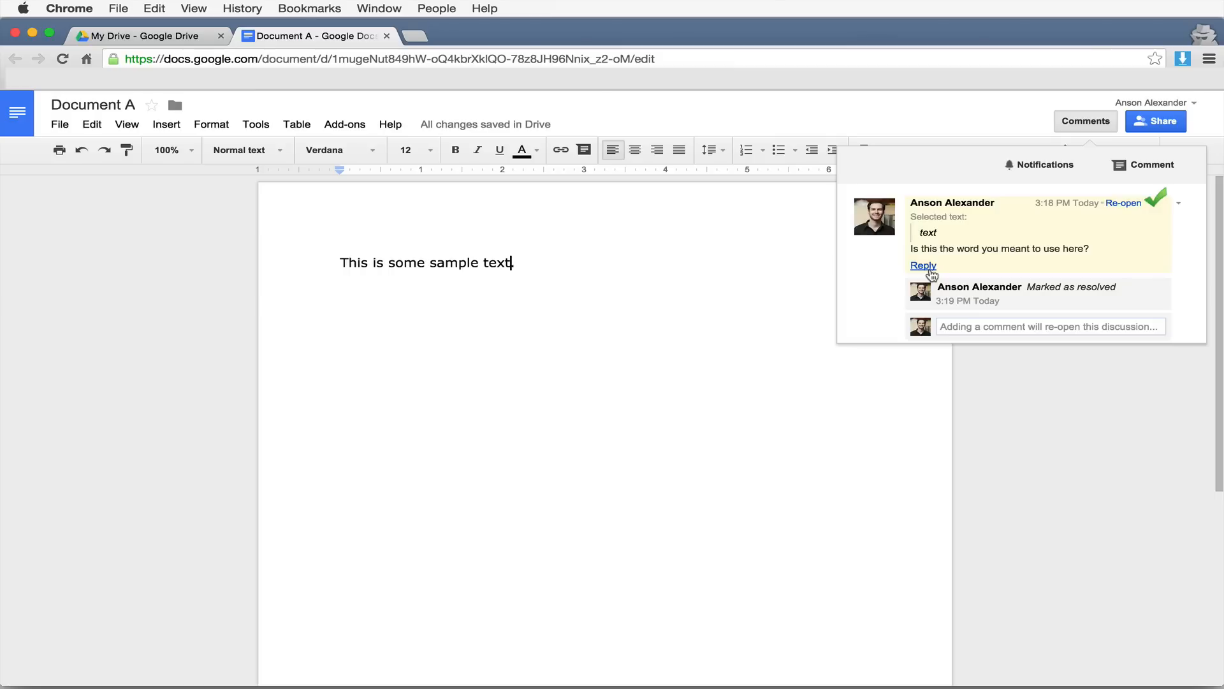
{"action": "left_click", "coordinate": [734, 320]}
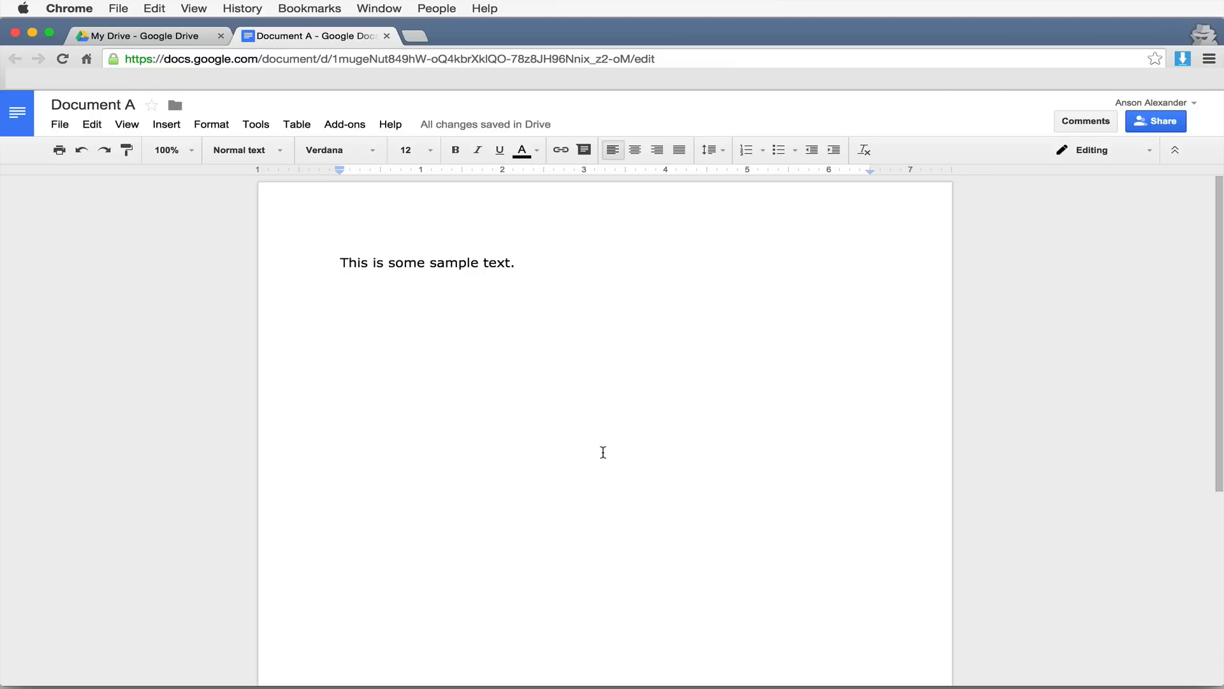
- Add 'As I typed' on a new line below the sample sentence and close Document A's tab
{"action": "key", "text": "Return"}
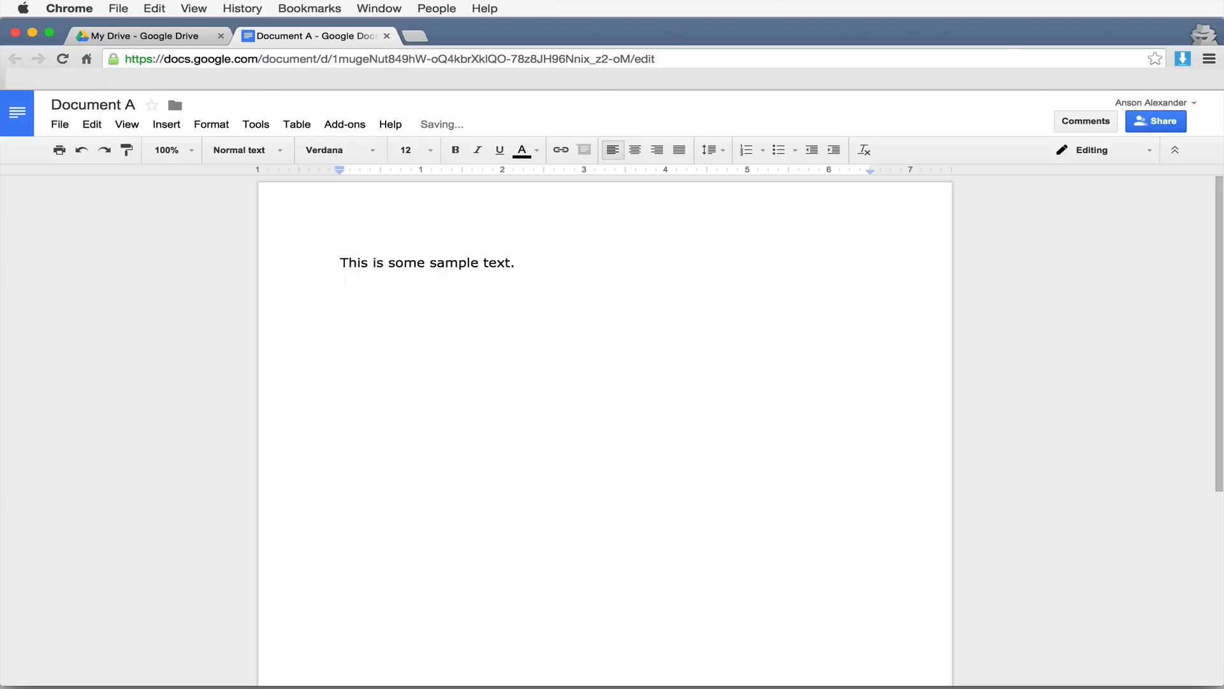
{"action": "key", "text": "Return"}
{"action": "type", "text": "As I typed"}
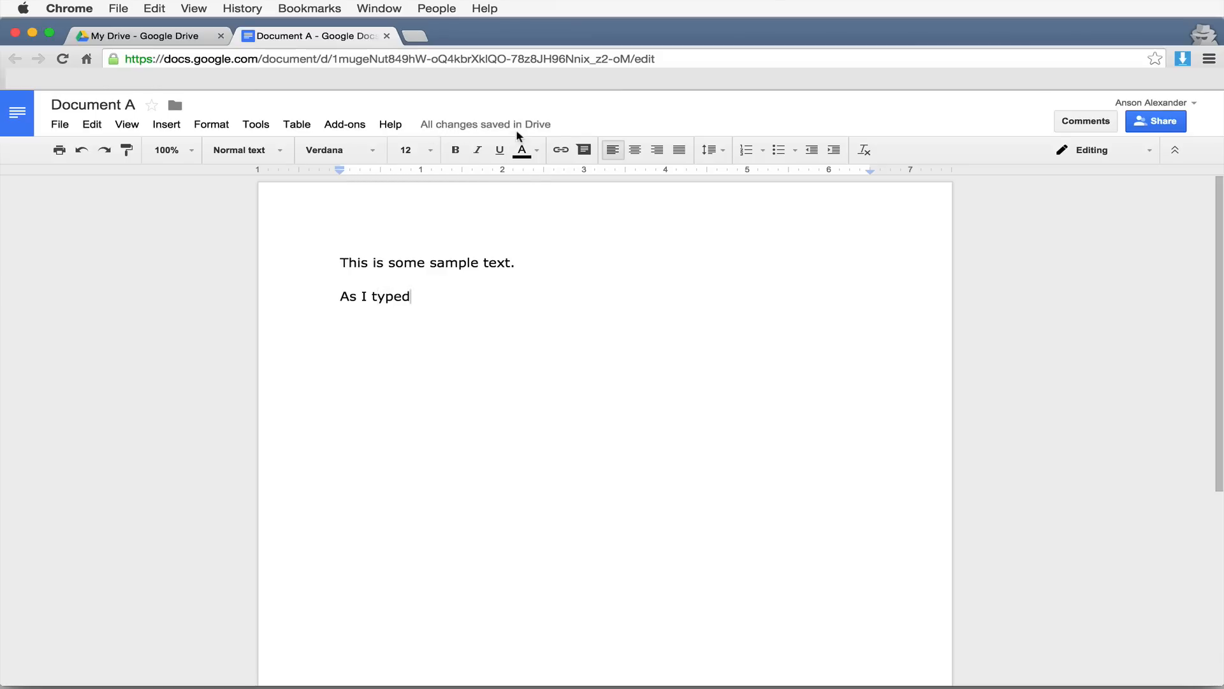
{"action": "left_click", "coordinate": [387, 35]}
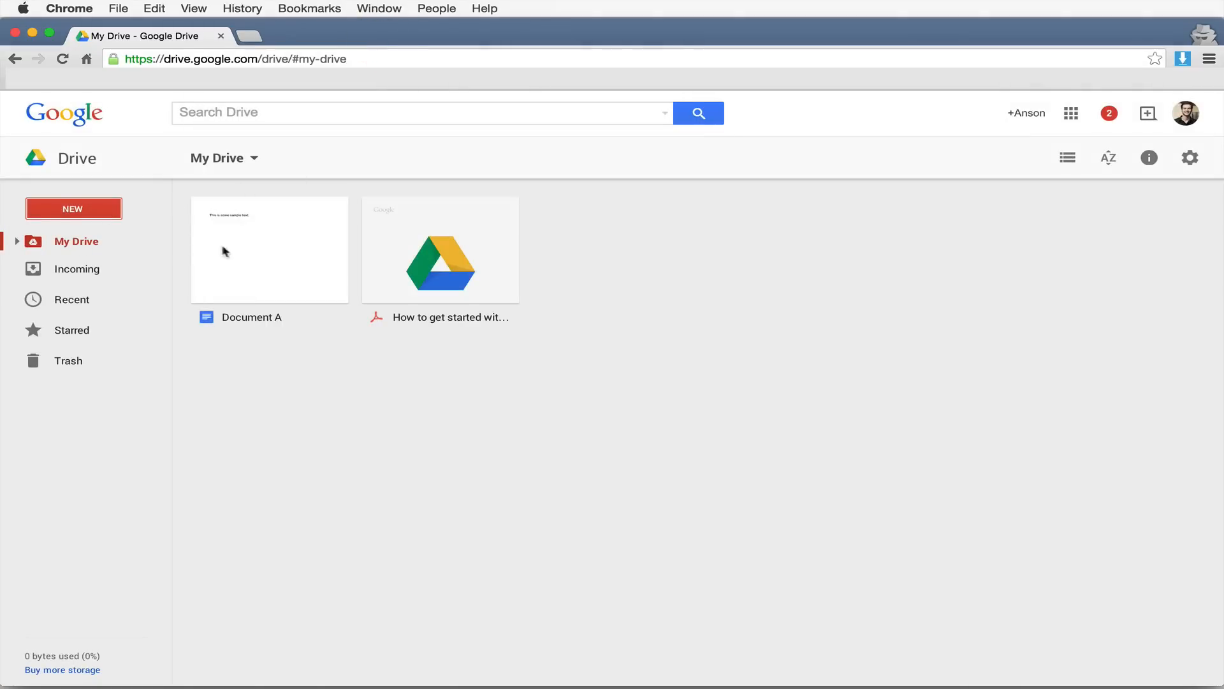
{"action": "left_click", "coordinate": [278, 352]}
{"action": "left_click", "coordinate": [263, 276]}
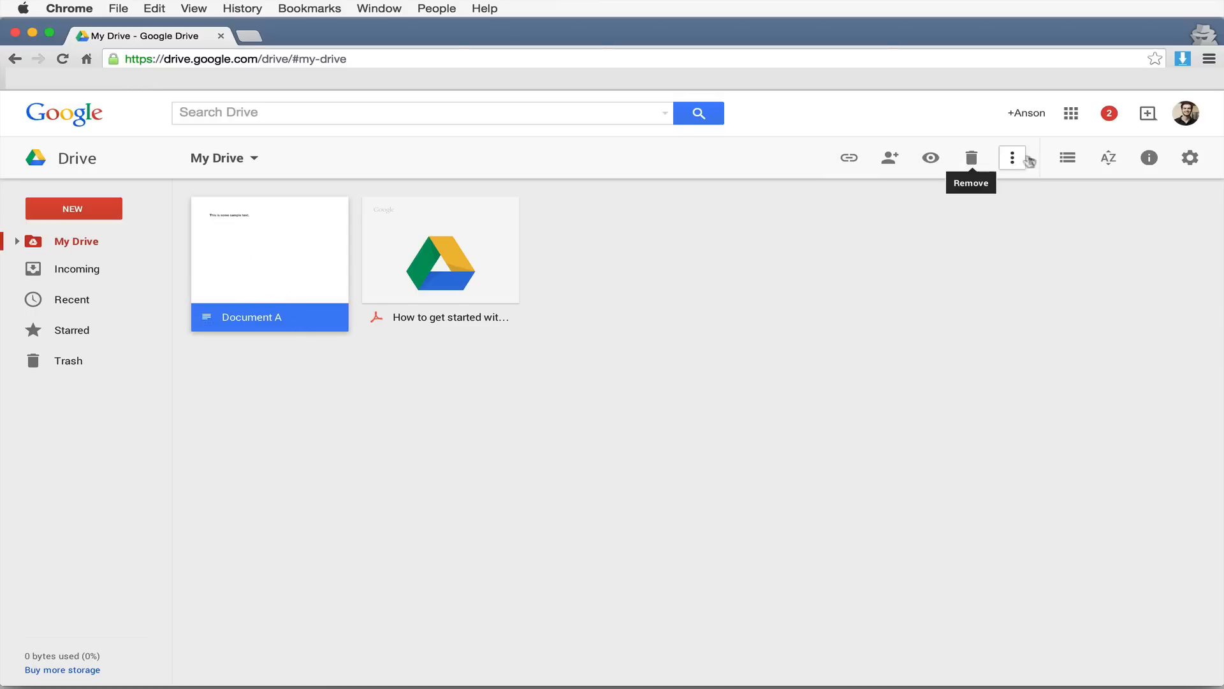
{"action": "double_click", "coordinate": [320, 266]}
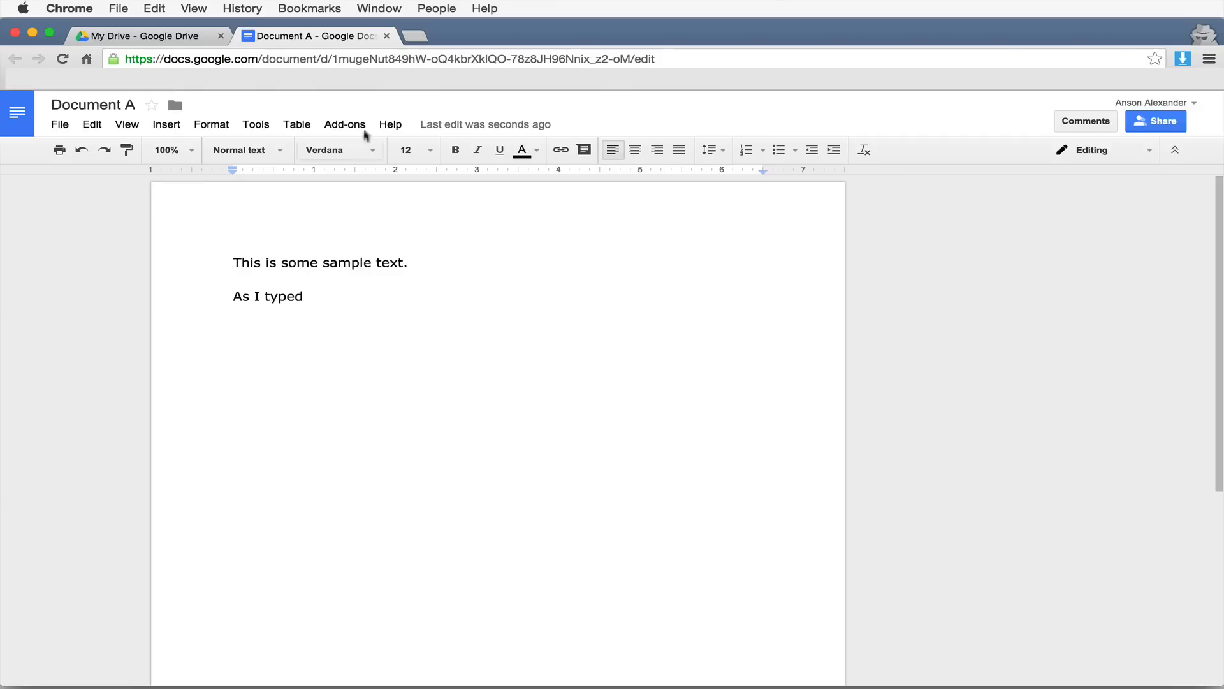
{"action": "left_click", "coordinate": [386, 36]}
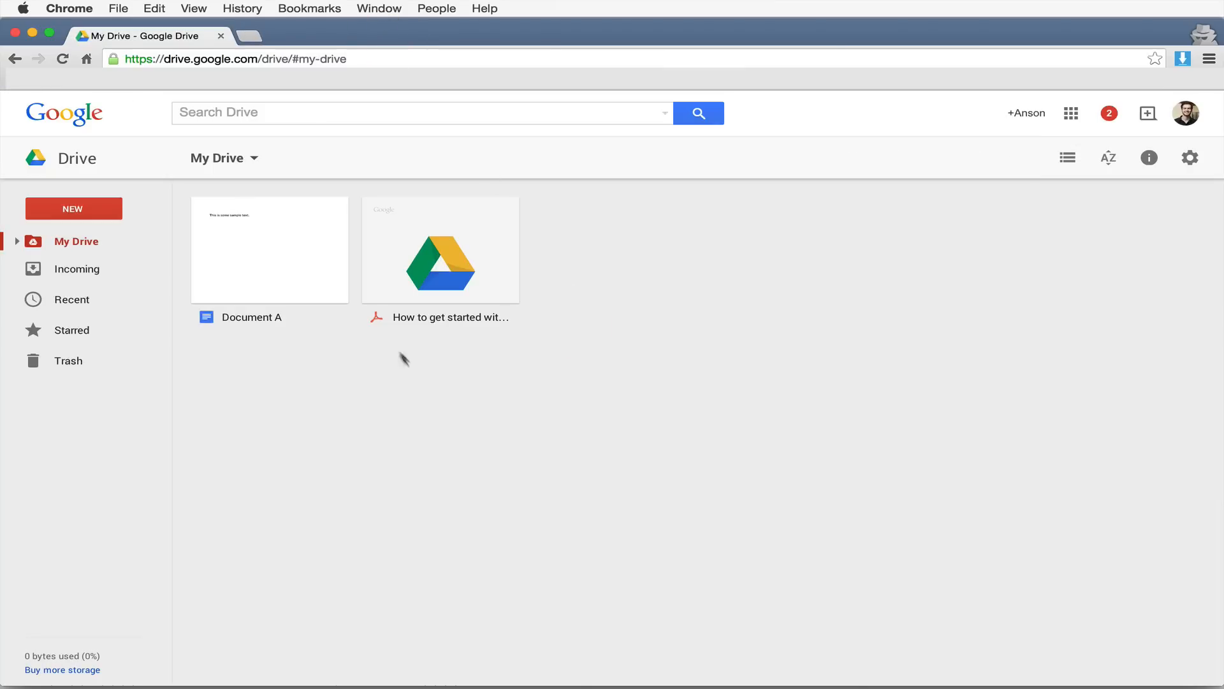
{"action": "left_click", "coordinate": [313, 255]}
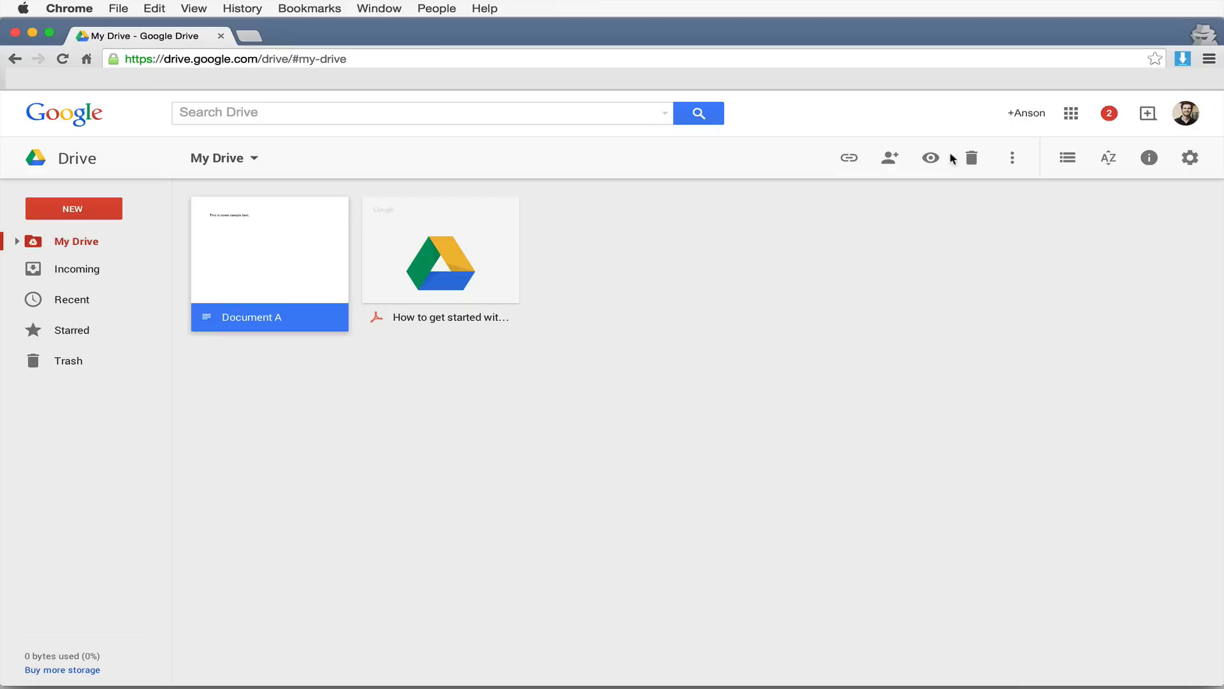
{"action": "left_click", "coordinate": [856, 164]}
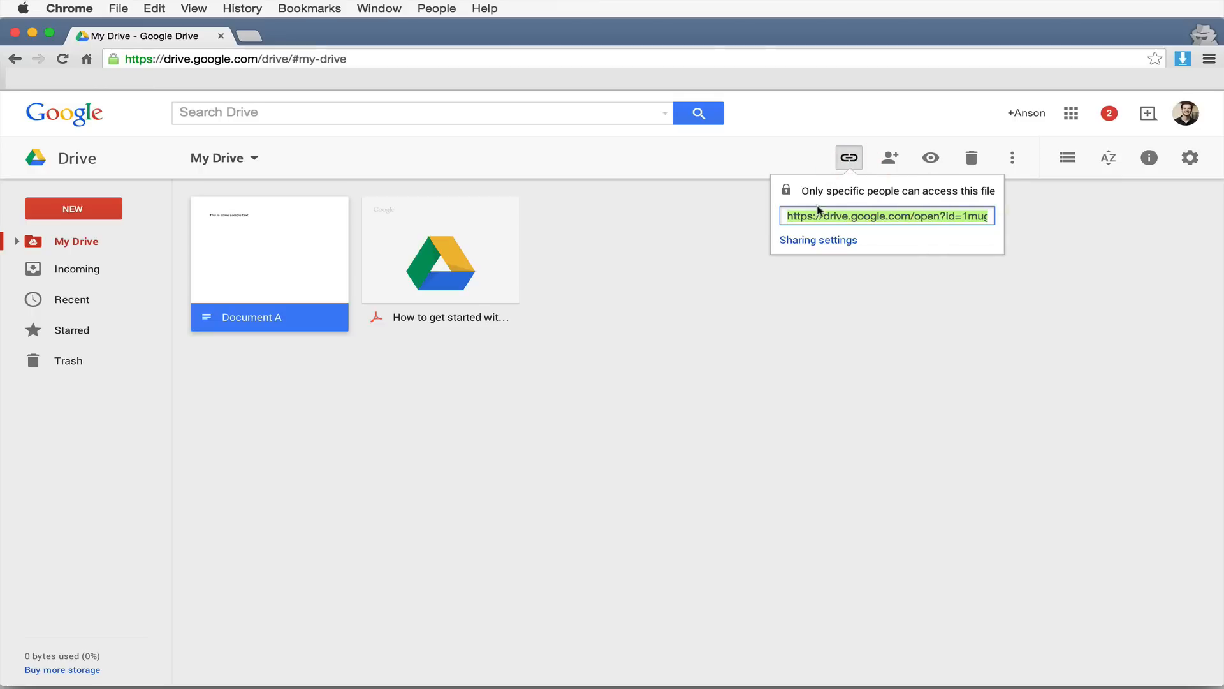
{"action": "left_click", "coordinate": [951, 217]}
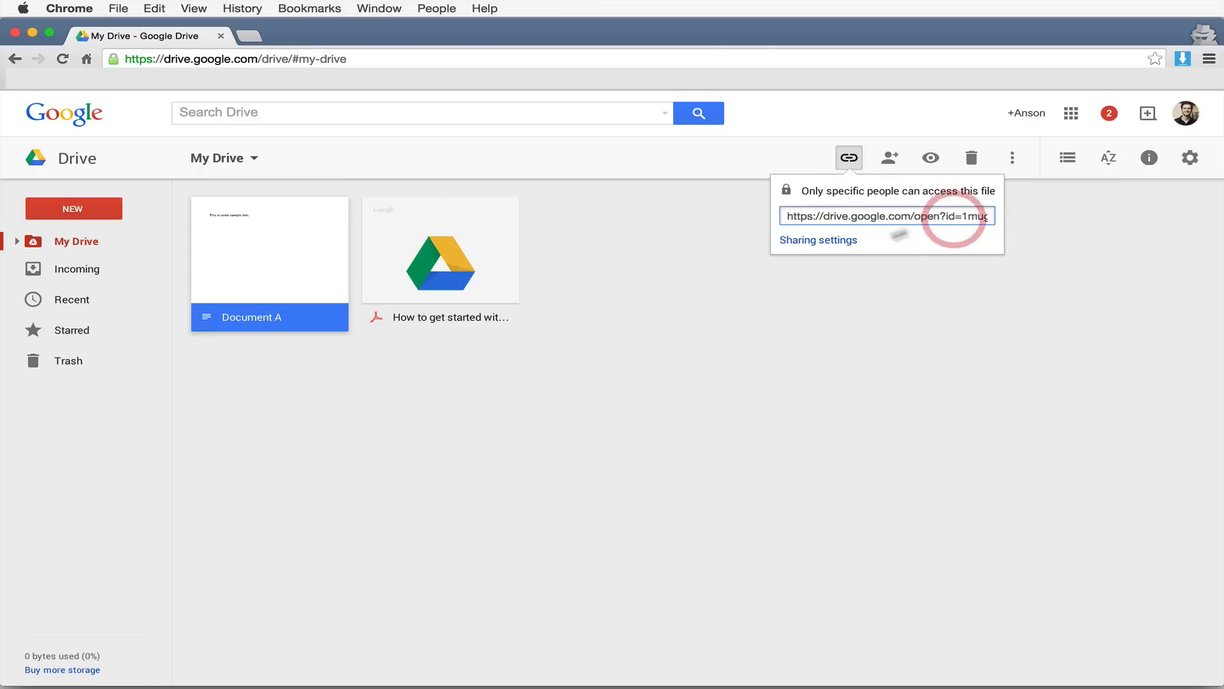
{"action": "left_click", "coordinate": [850, 303]}
{"action": "left_click", "coordinate": [326, 255]}
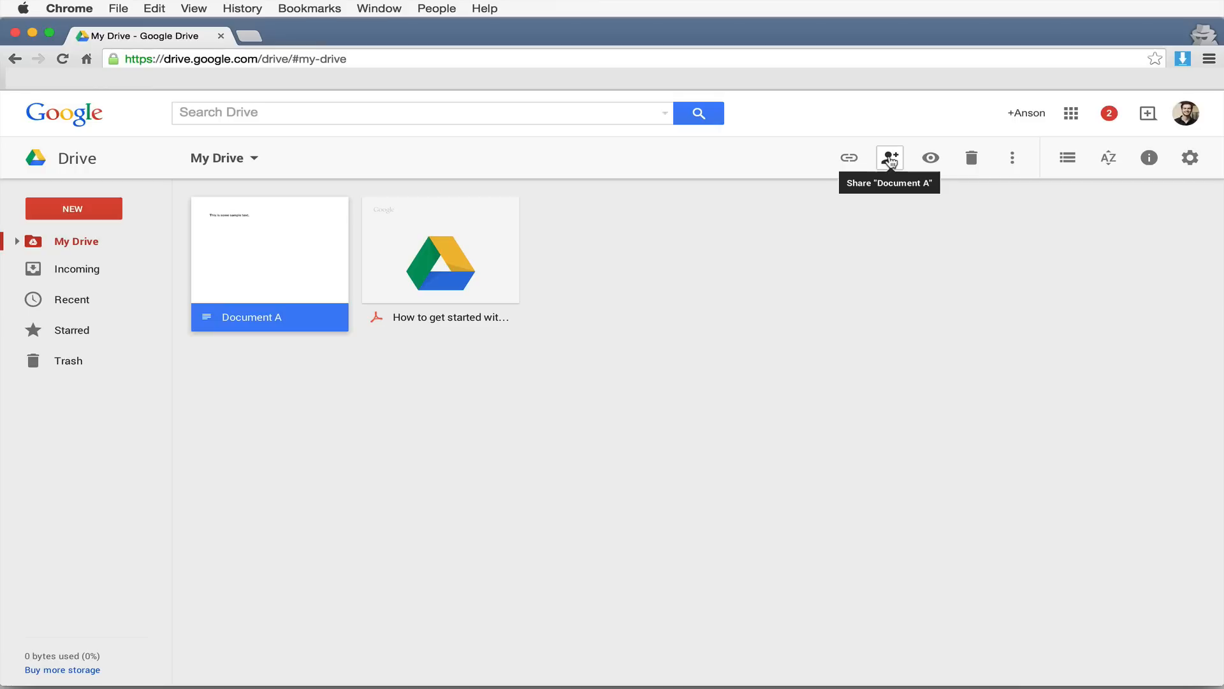
{"action": "left_click", "coordinate": [931, 158]}
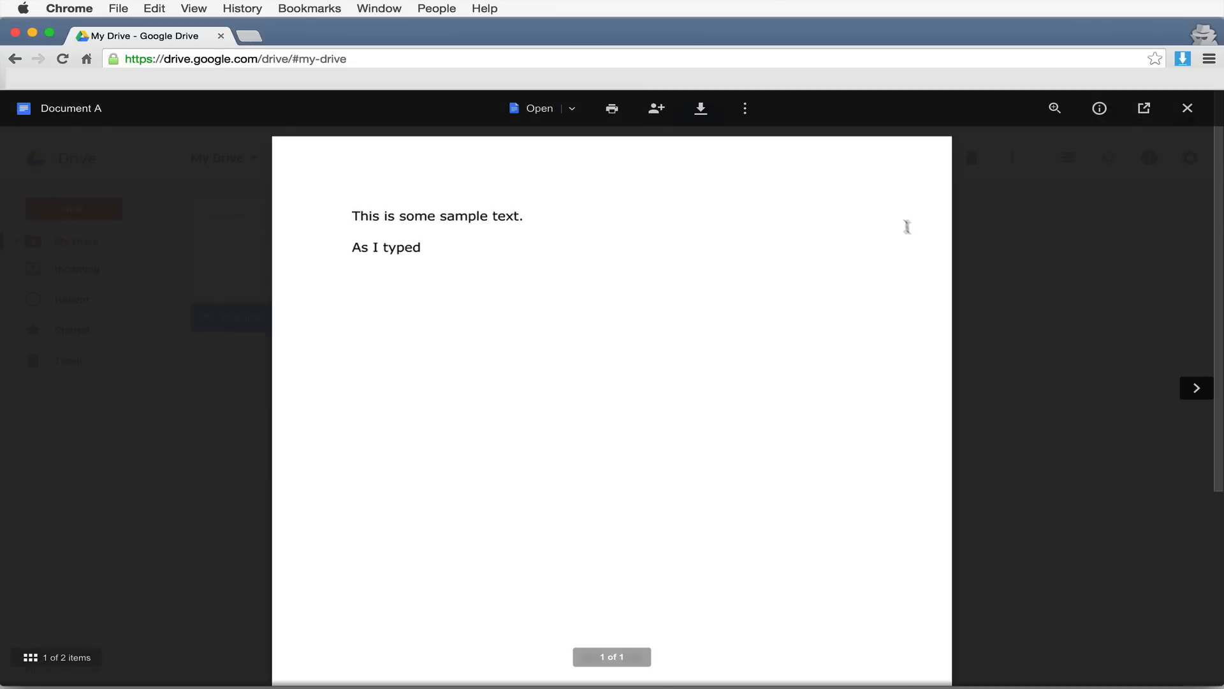
{"action": "left_click", "coordinate": [1192, 115]}
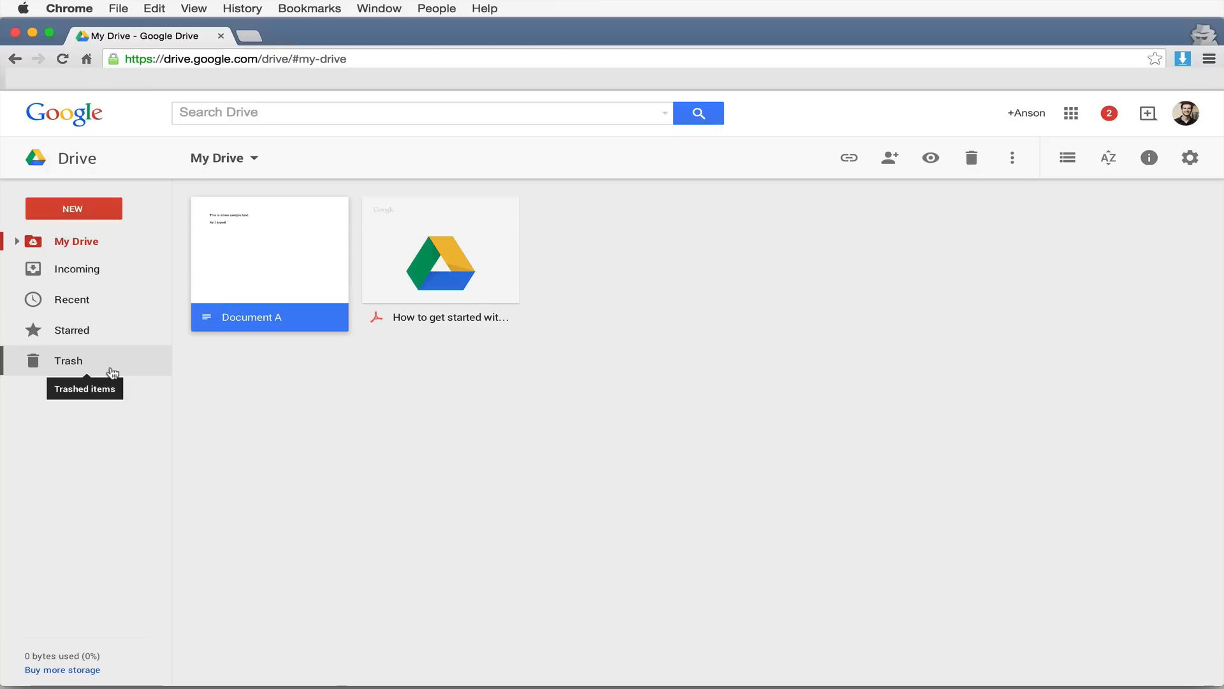
{"action": "left_click", "coordinate": [1012, 159]}
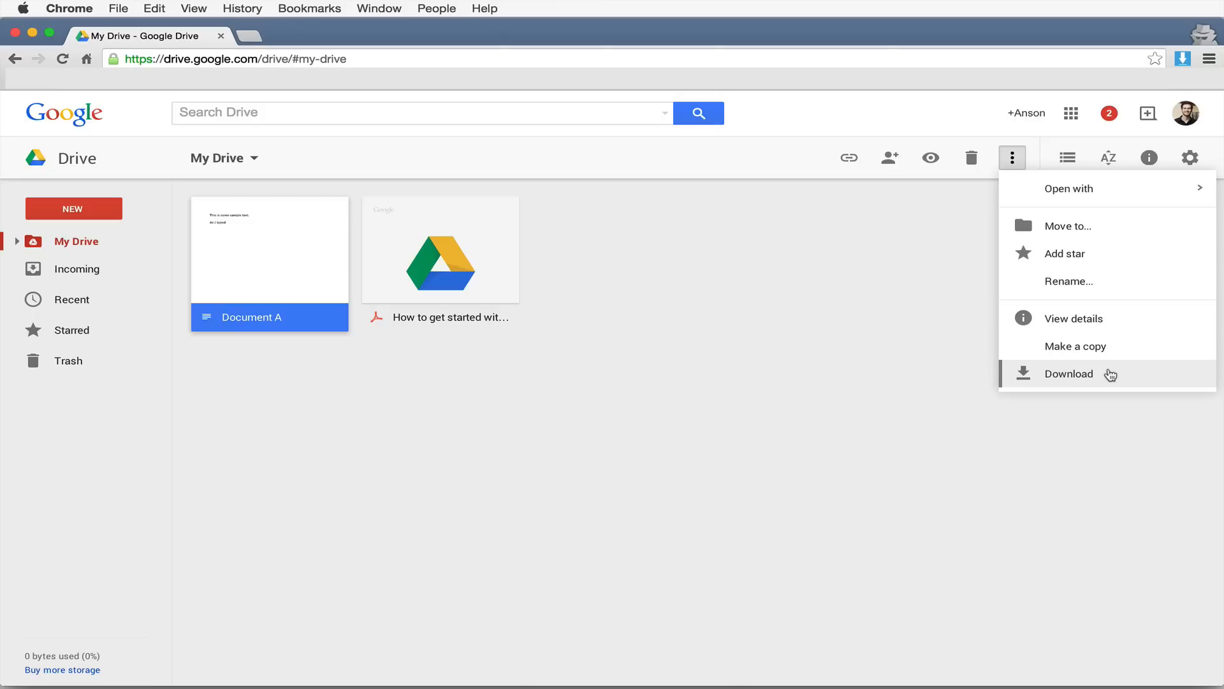
{"action": "left_click", "coordinate": [1092, 319]}
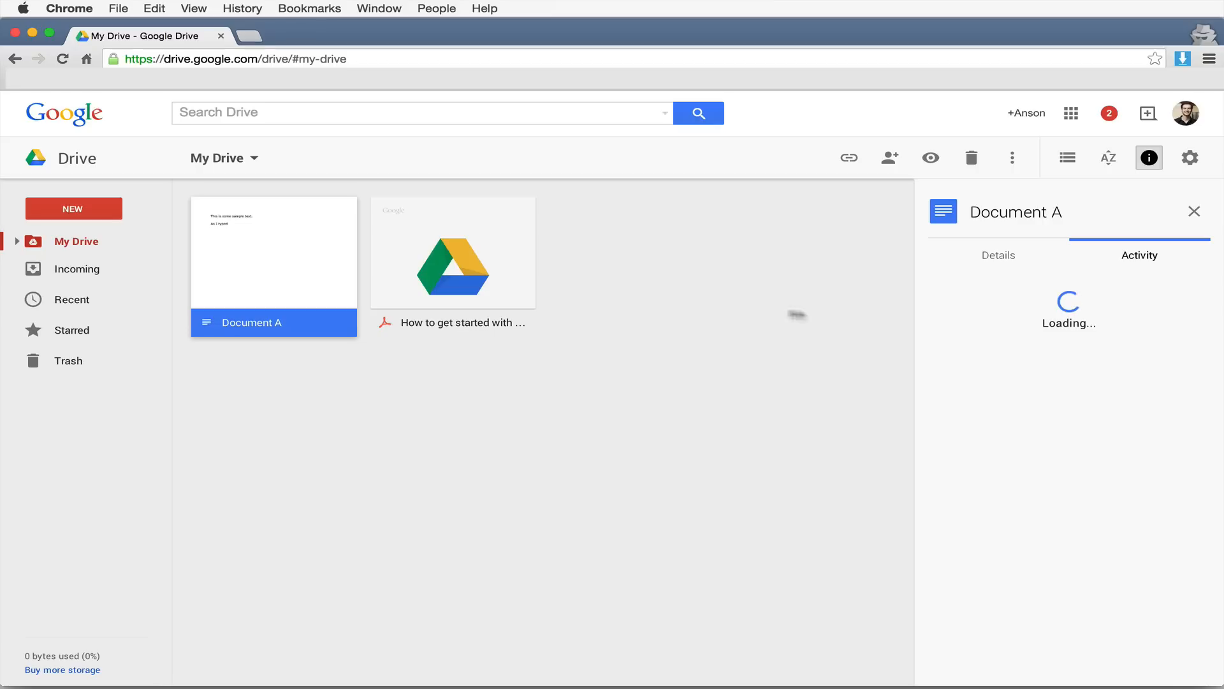
{"action": "left_click", "coordinate": [1148, 258]}
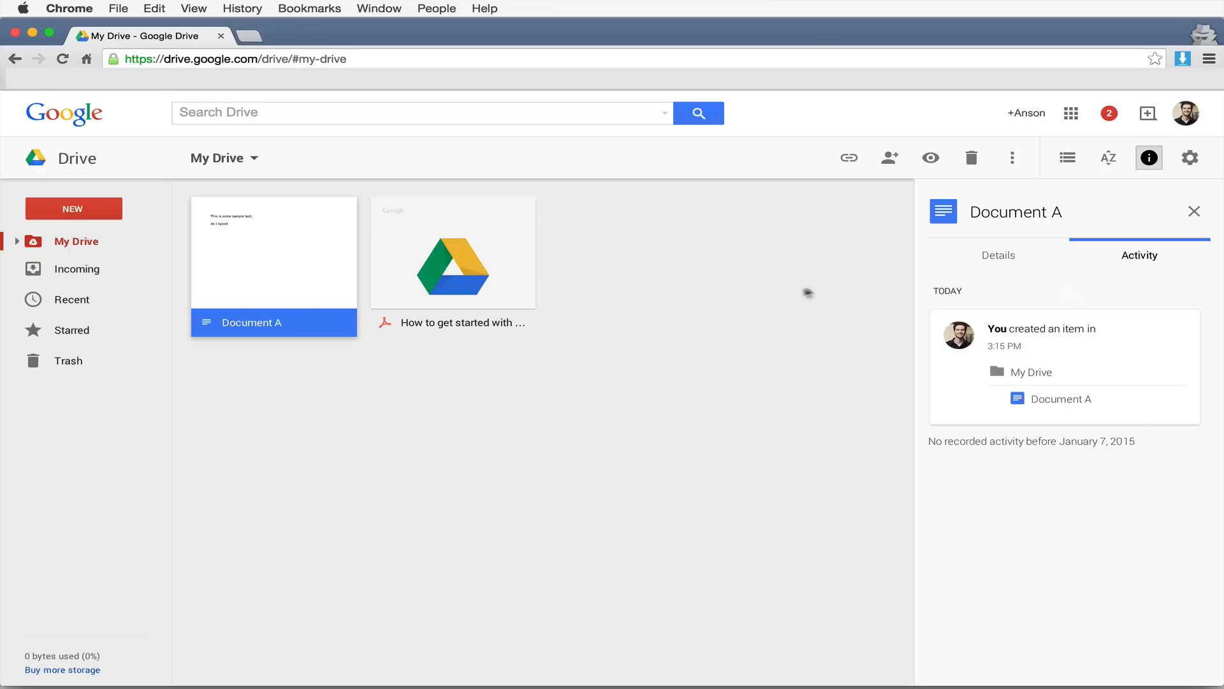
{"action": "left_click", "coordinate": [1192, 212]}
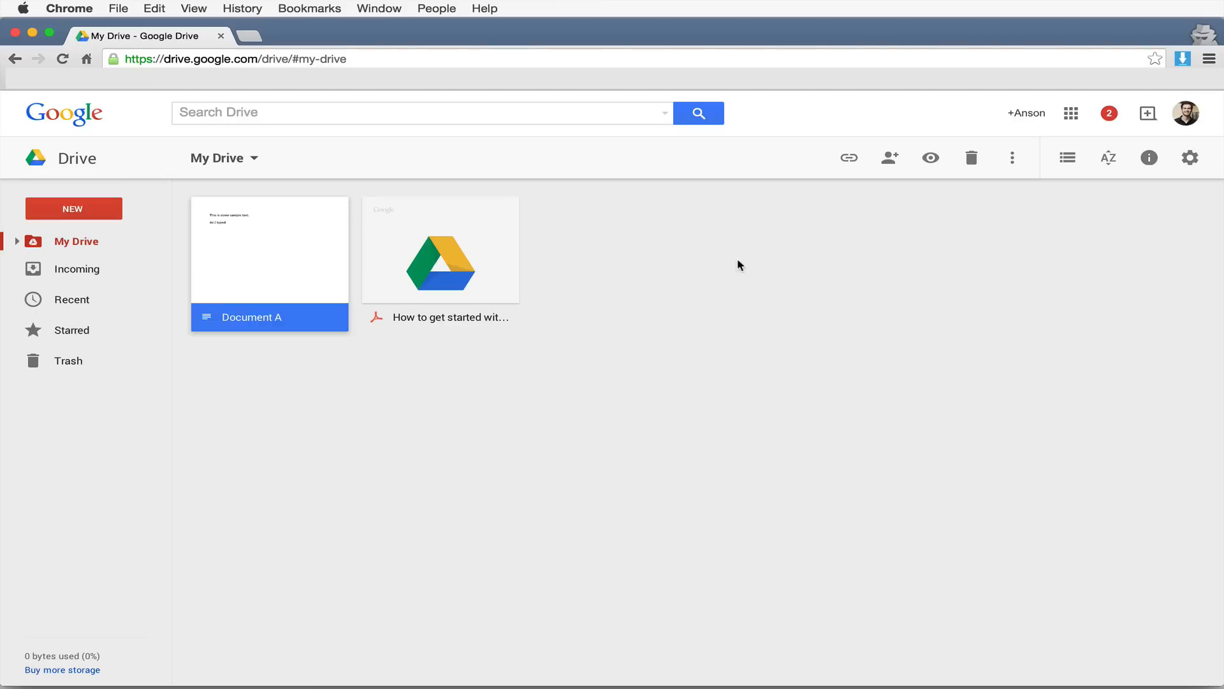
{"action": "left_click", "coordinate": [88, 207]}
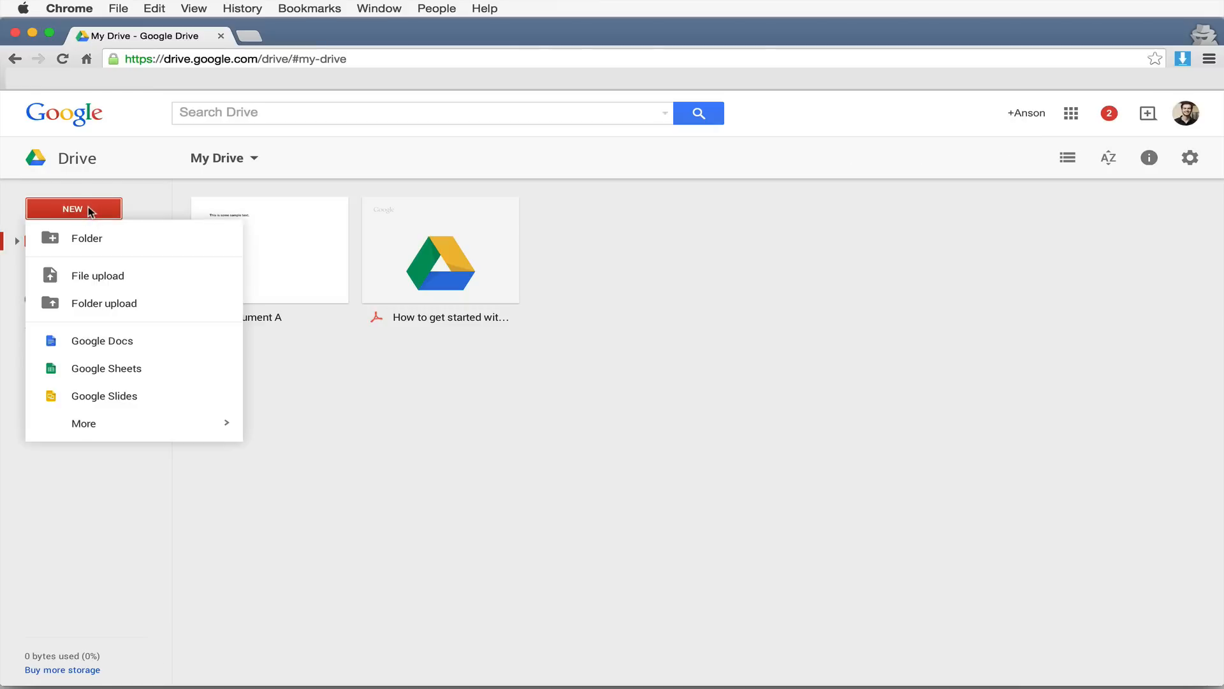
- Create a new Google Sheets spreadsheet and enter 1 in cells A1 and A2
{"action": "left_click", "coordinate": [142, 373]}
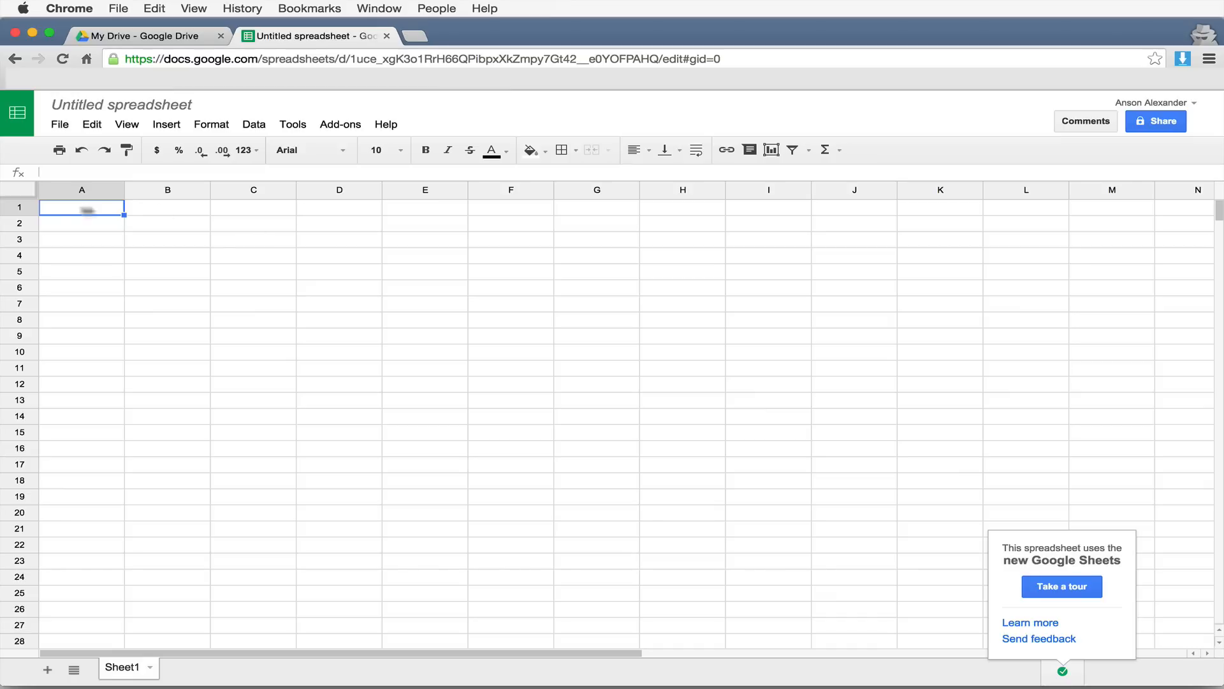
{"action": "left_click", "coordinate": [82, 210]}
{"action": "type", "text": "1"}
{"action": "key", "text": "Return"}
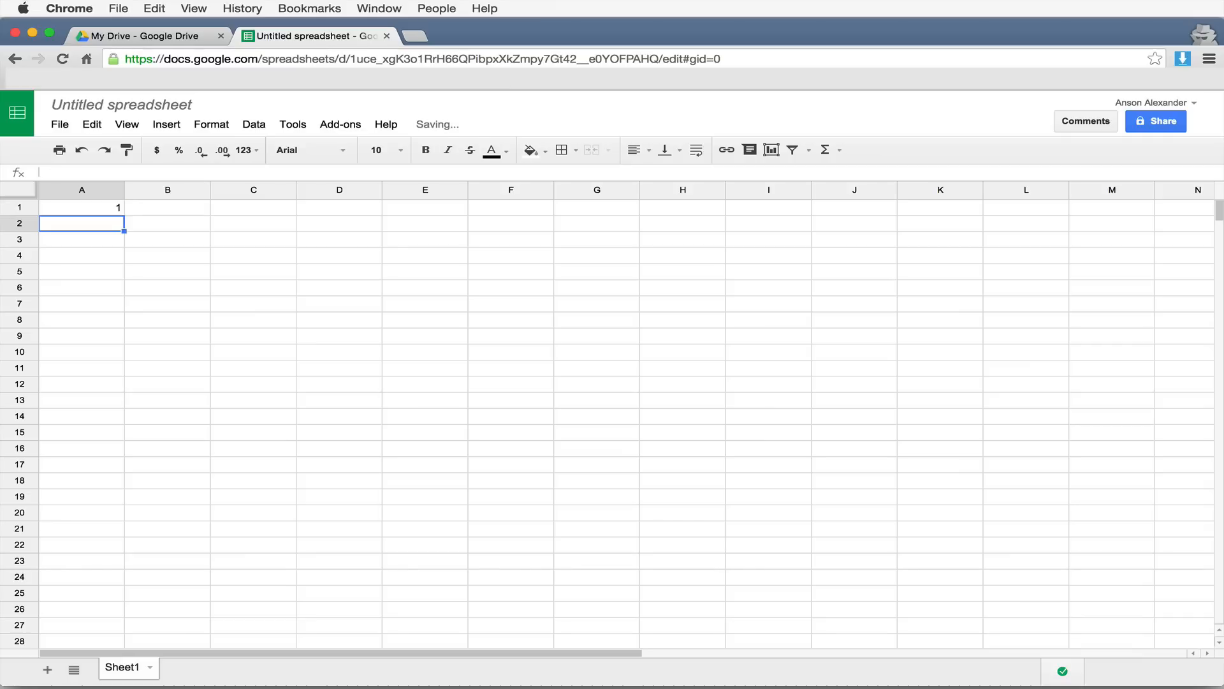
{"action": "type", "text": "1"}
{"action": "key", "text": "Return"}
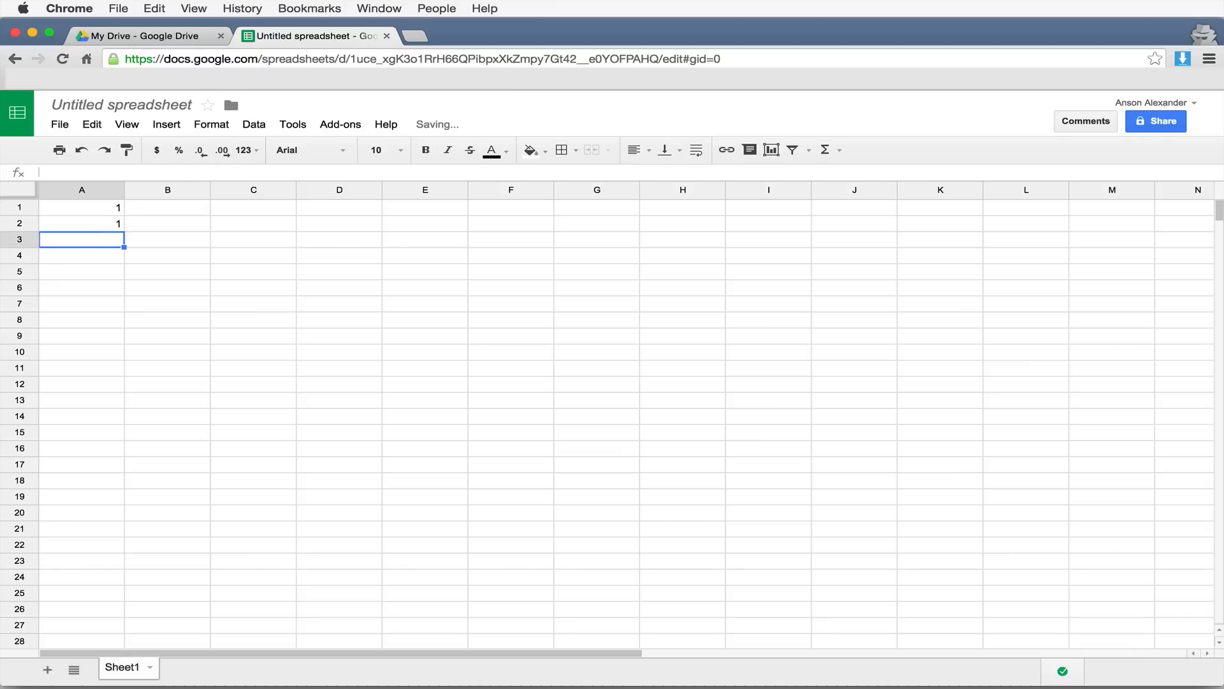
- Put =sum(A1:A2) in B1, then change A2 to 4
{"action": "left_click", "coordinate": [181, 211]}
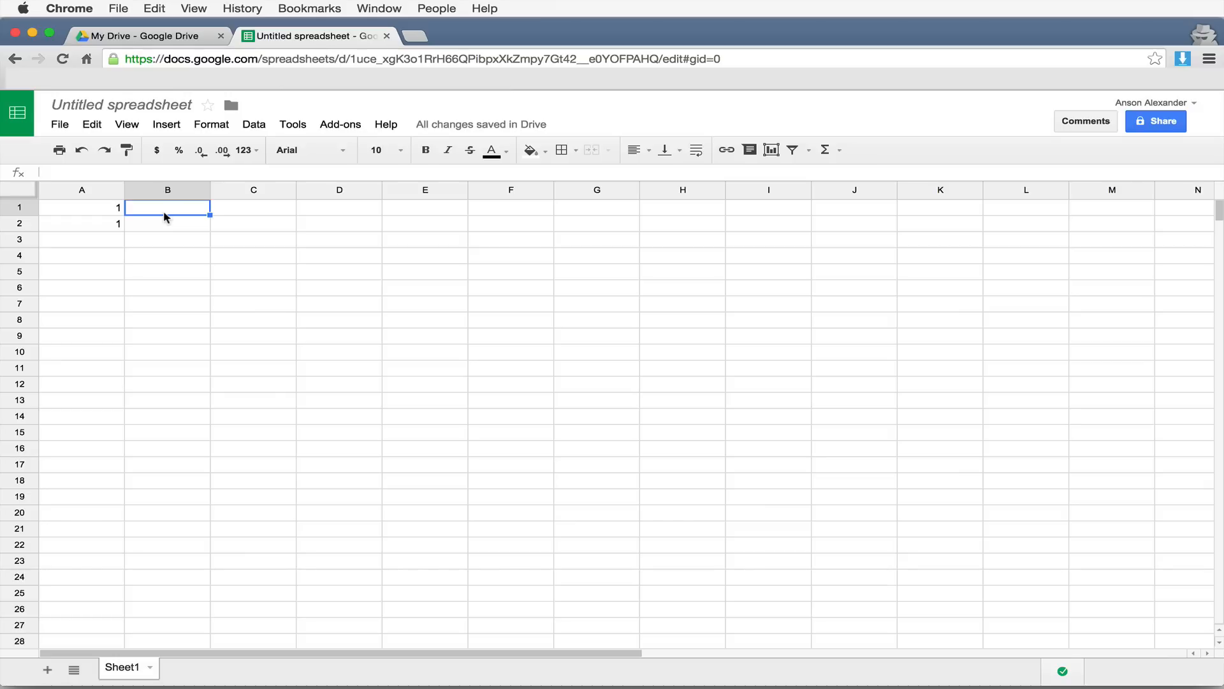
{"action": "type", "text": "=su"}
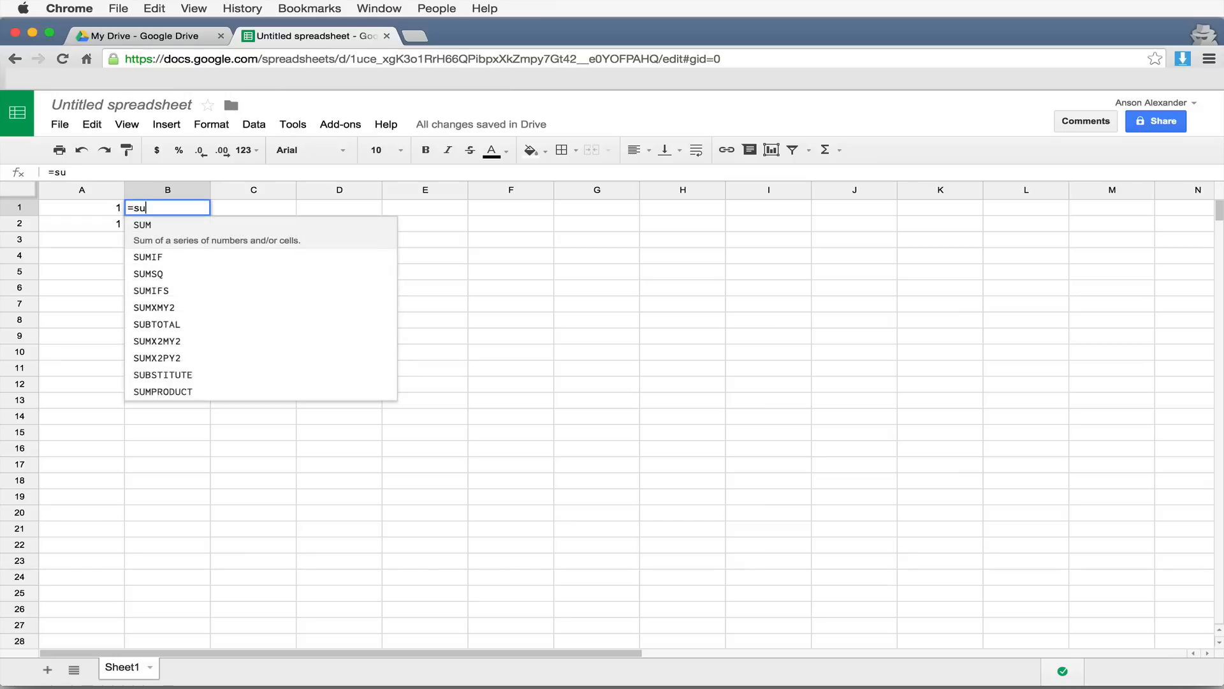
{"action": "type", "text": "m("}
{"action": "left_click_drag", "start_coordinate": [96, 209], "coordinate": [99, 221]}
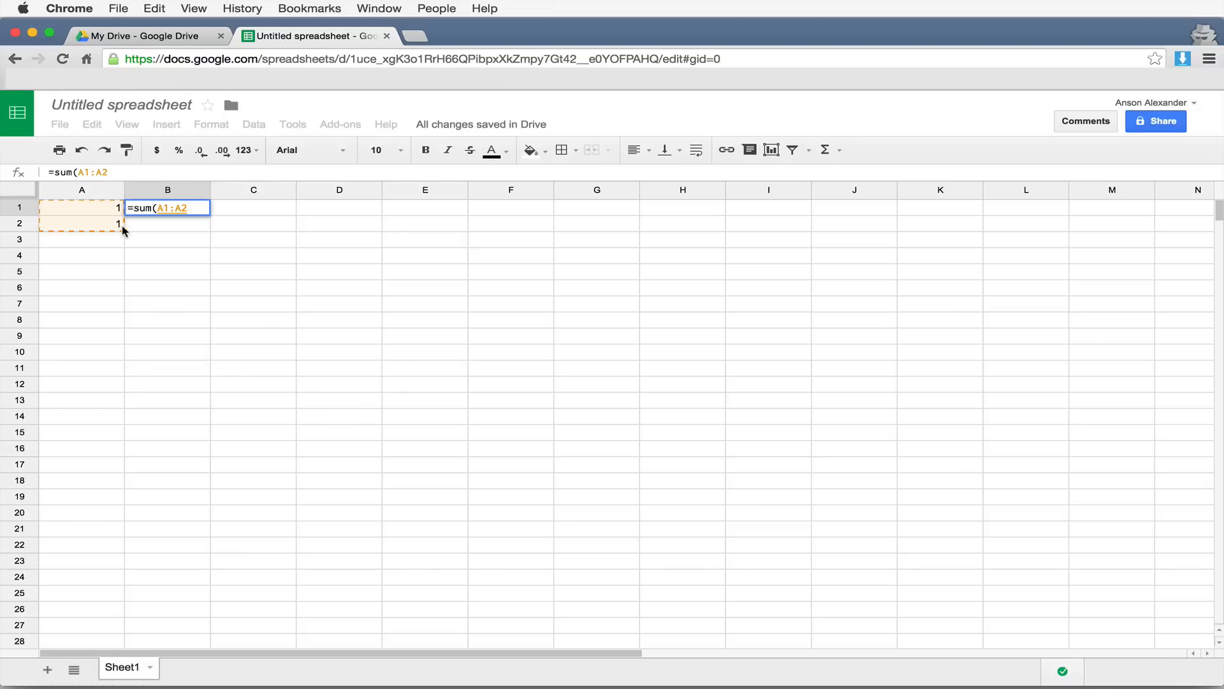
{"action": "key", "text": "Return"}
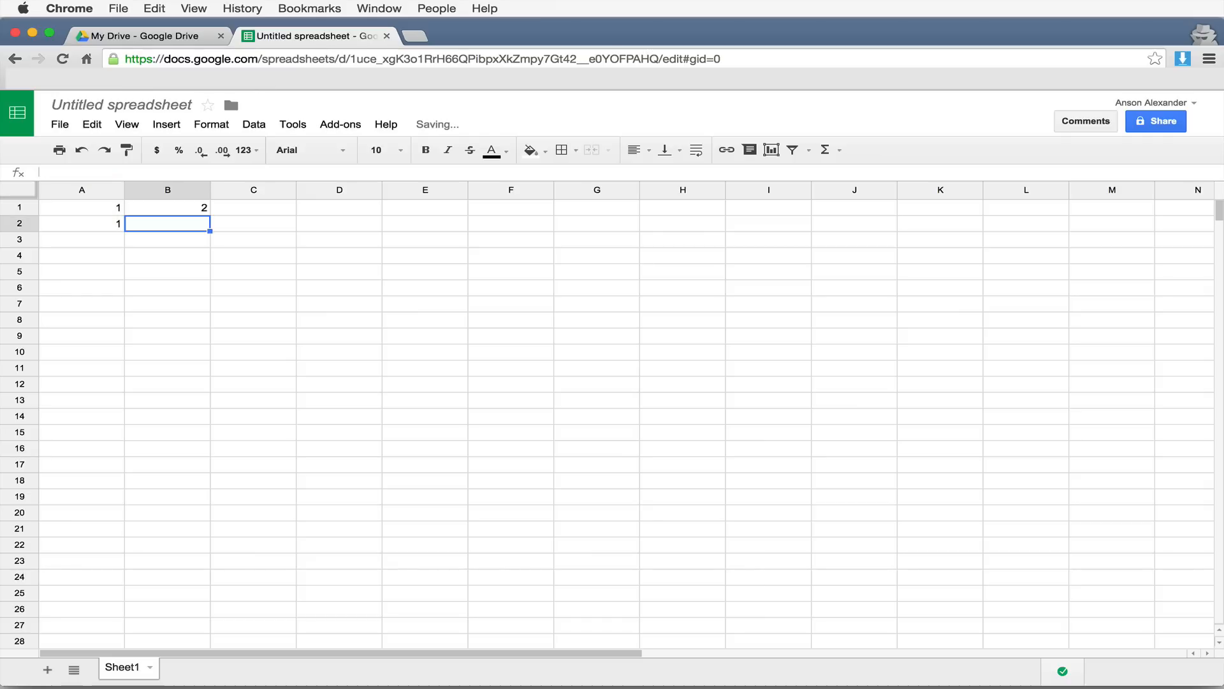
{"action": "left_click", "coordinate": [182, 207]}
{"action": "left_click", "coordinate": [117, 230]}
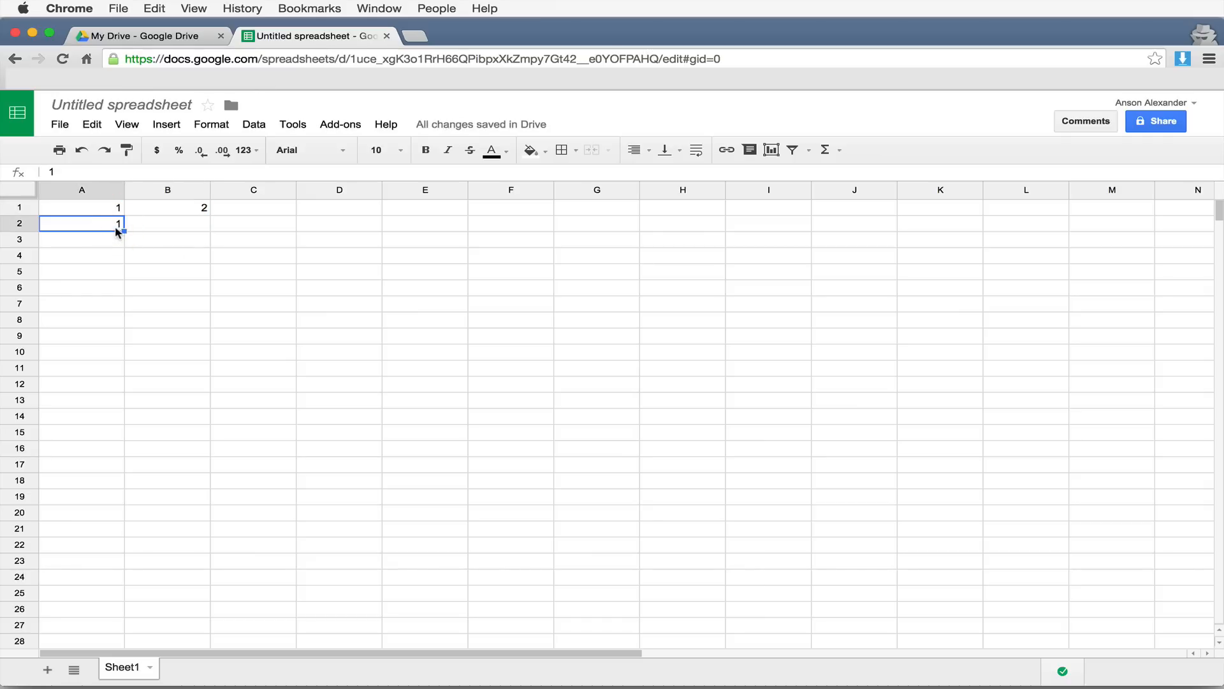
{"action": "type", "text": "4"}
{"action": "key", "text": "Return"}
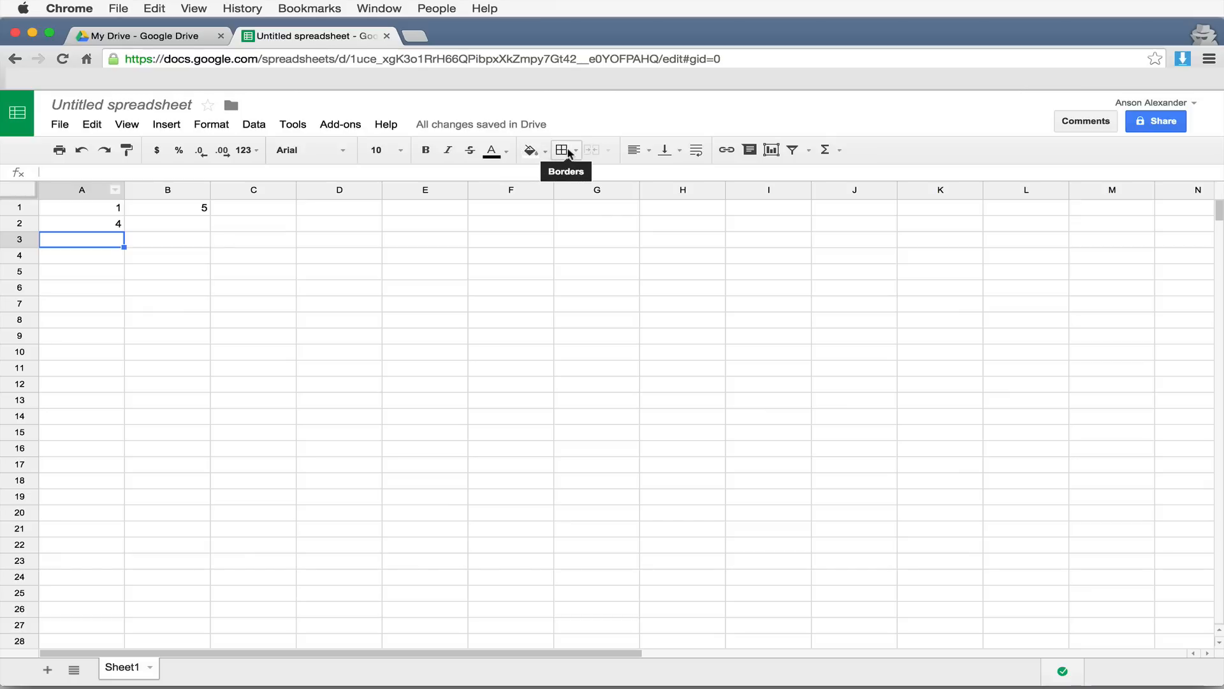
- Rename the spreadsheet to 'Spreadsheet 1'
{"action": "left_click", "coordinate": [173, 114]}
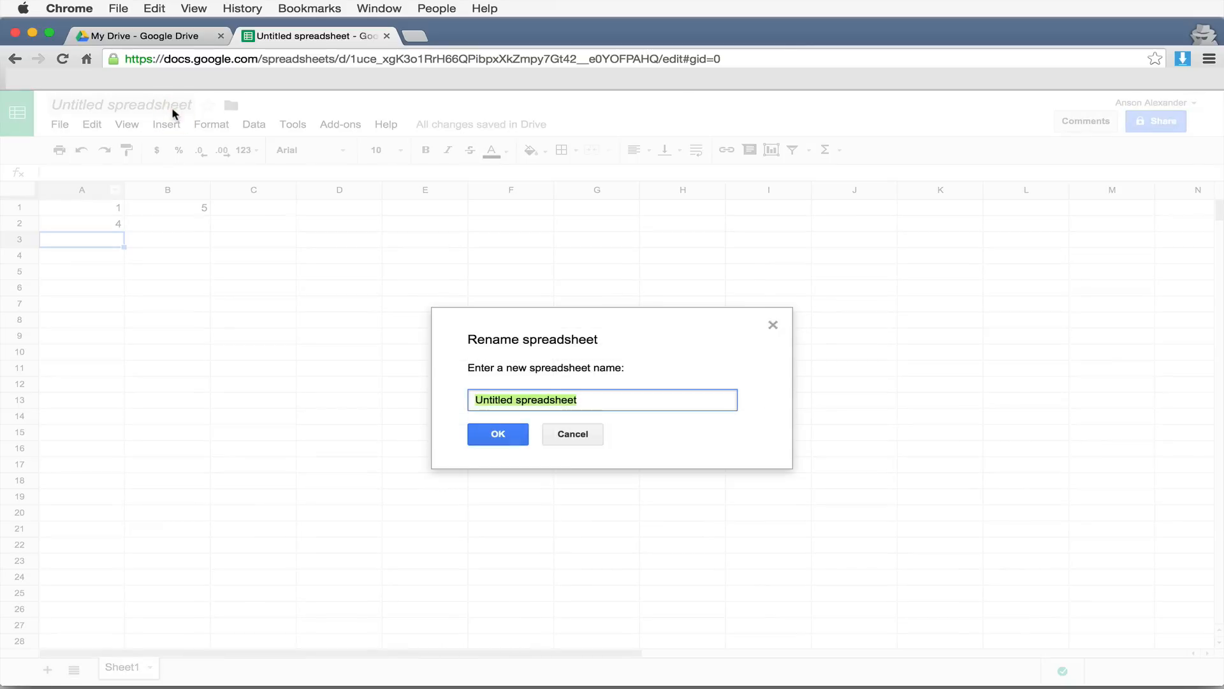
{"action": "type", "text": "Spead"}
{"action": "key", "text": "BackSpace"}
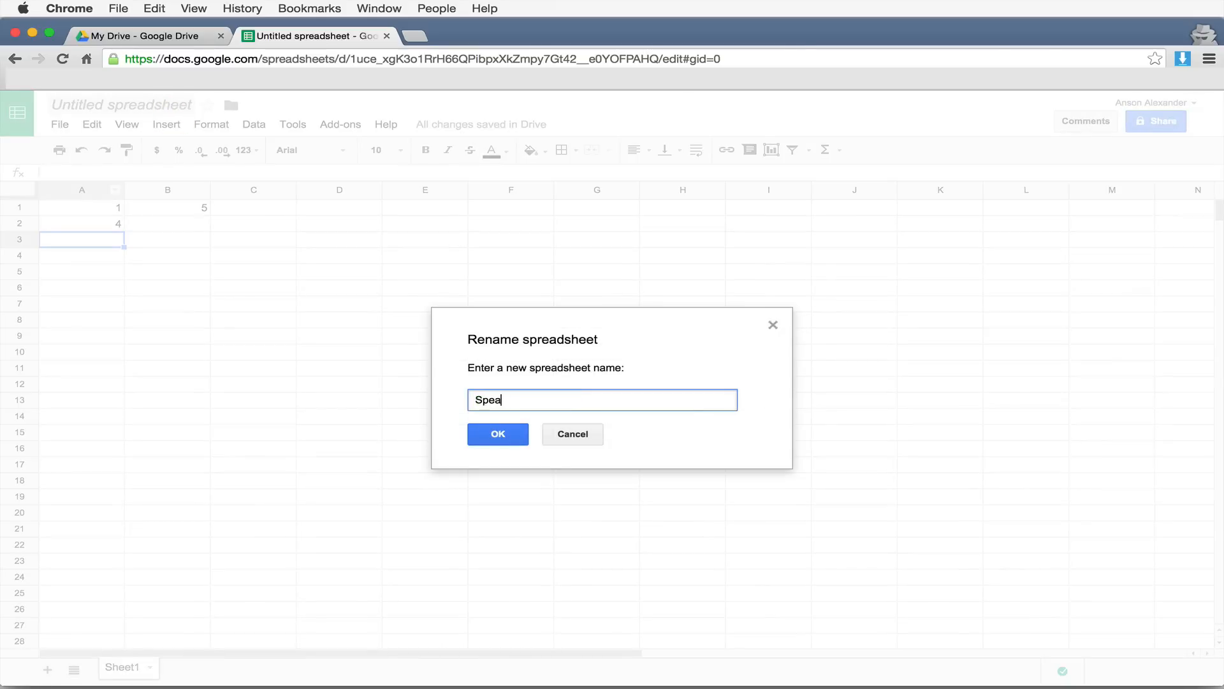
{"action": "type", "text": "d"}
{"action": "key", "text": "BackSpace"}
{"action": "key", "text": "BackSpace"}
{"action": "key", "text": "BackSpace"}
{"action": "type", "text": "readsheet 1"}
{"action": "key", "text": "Return"}
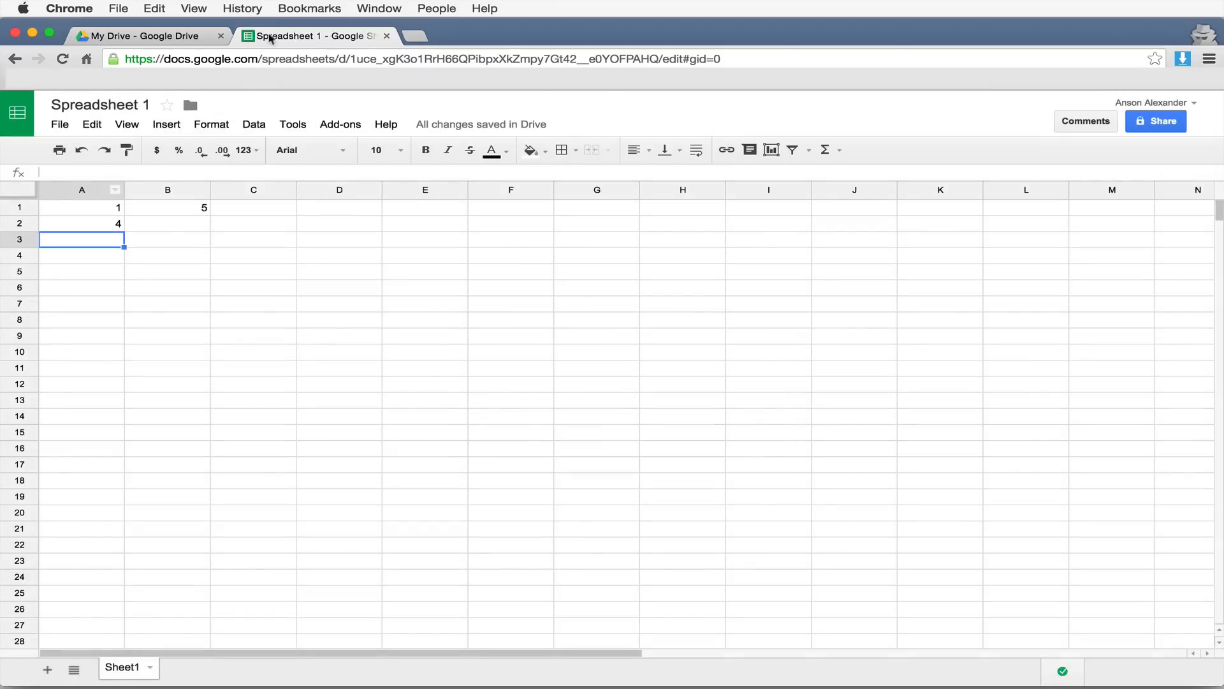
- Close the spreadsheet and refresh My Drive so the new name shows
{"action": "left_click", "coordinate": [386, 36]}
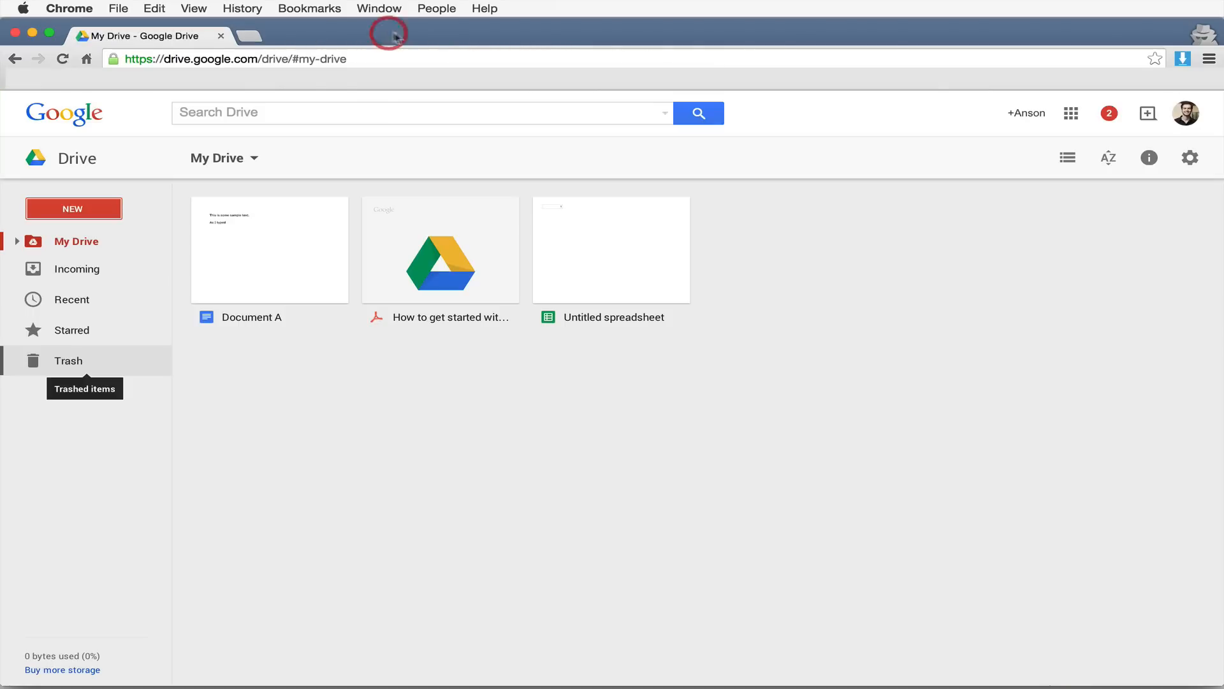
{"action": "left_click", "coordinate": [617, 405]}
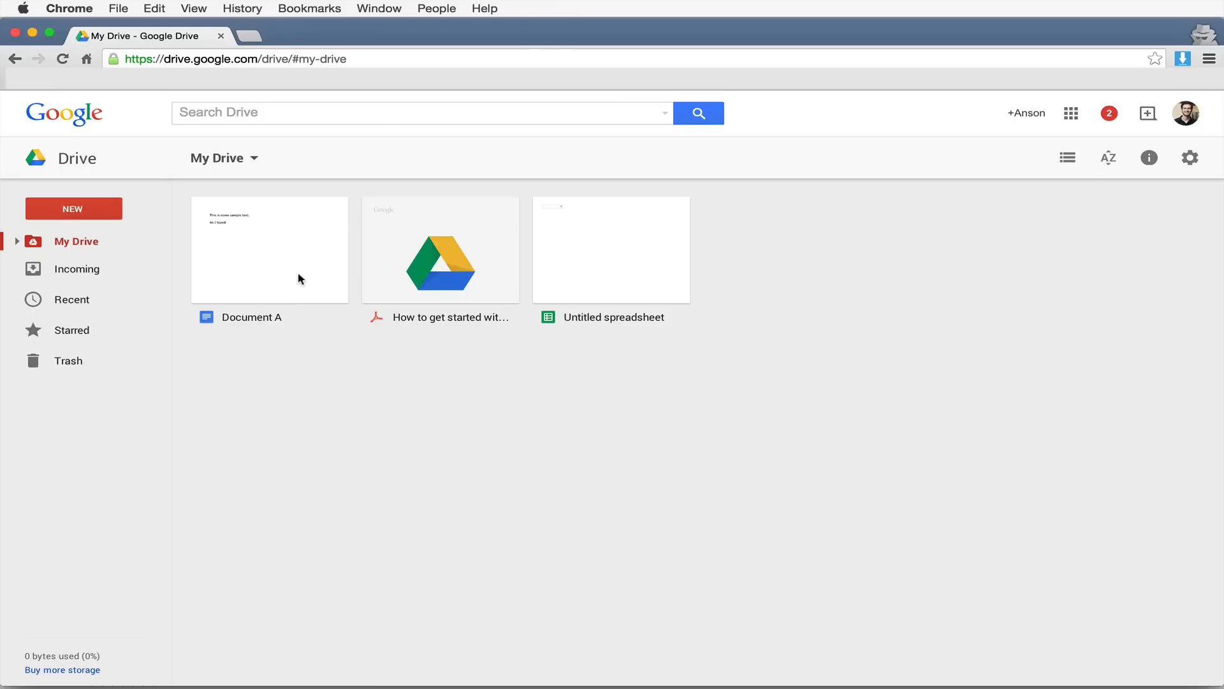
{"action": "left_click", "coordinate": [603, 272]}
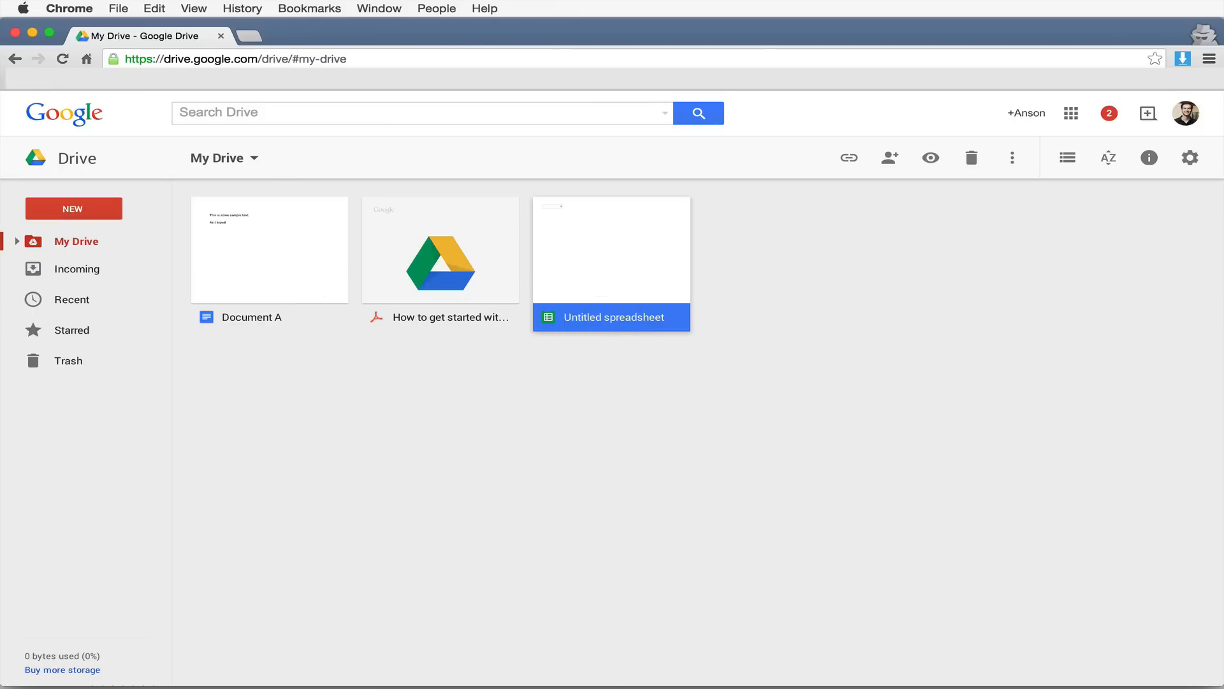
{"action": "left_click", "coordinate": [63, 59]}
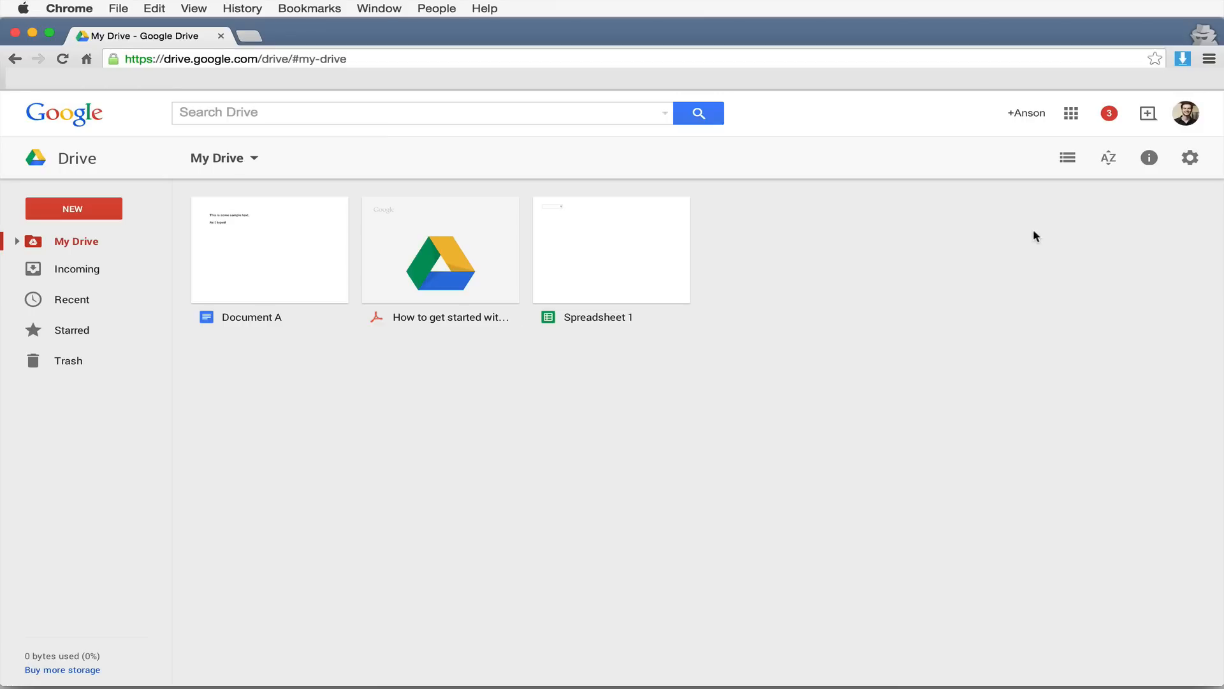
- Show My Drive as a list sorted by last modified
{"action": "left_click", "coordinate": [1071, 163]}
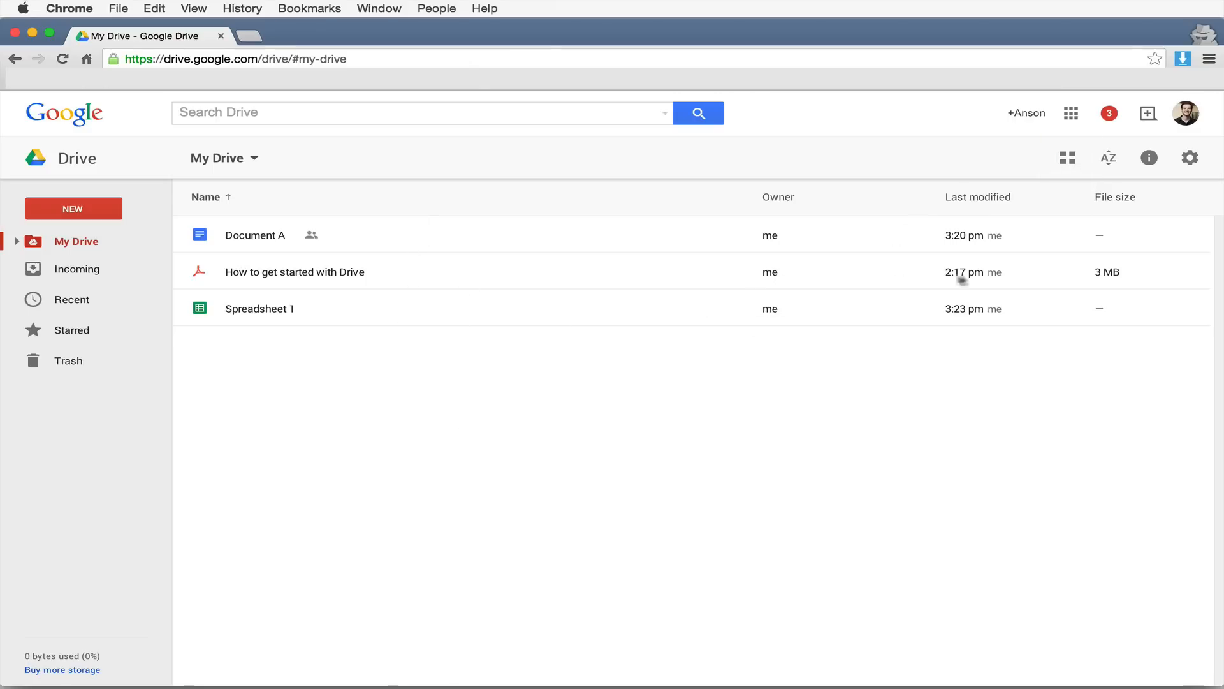
{"action": "mouse_move", "coordinate": [1110, 268]}
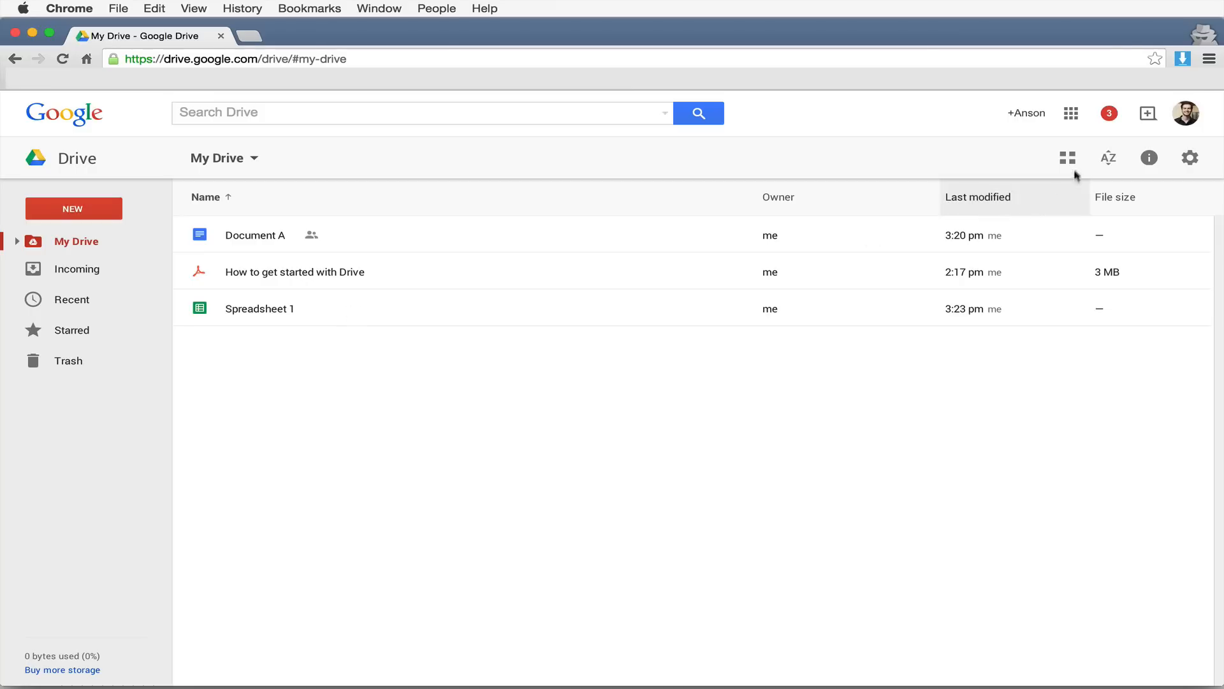
{"action": "left_click", "coordinate": [1109, 160]}
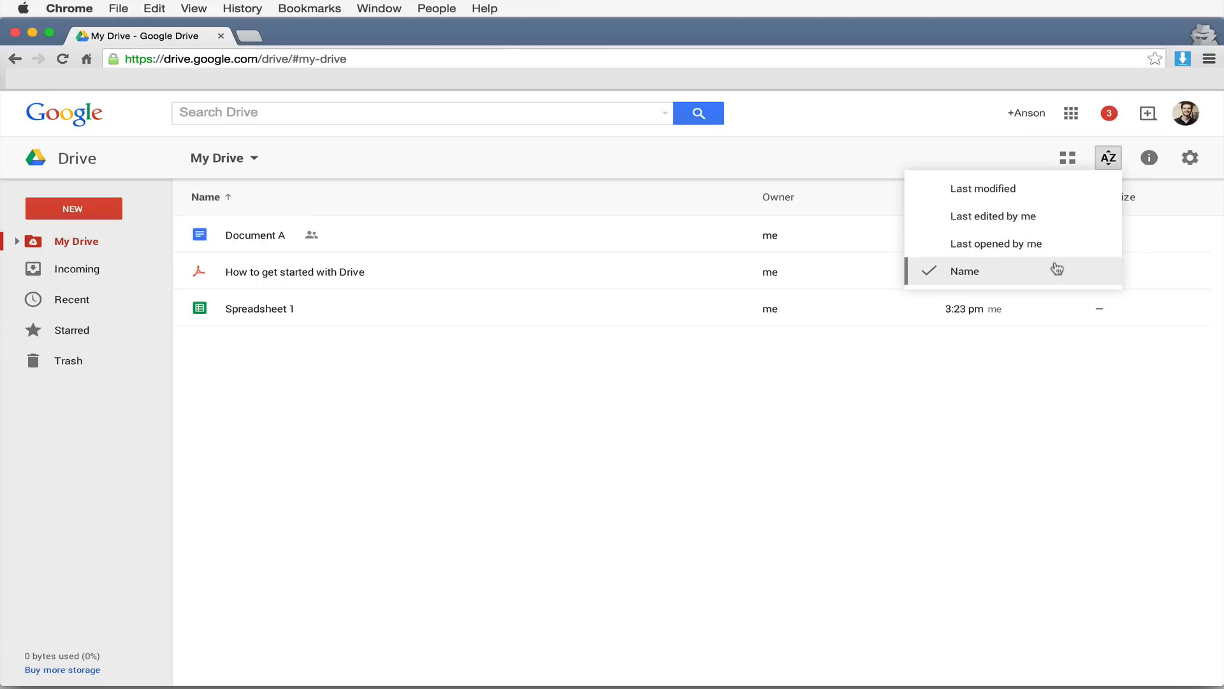
{"action": "left_click", "coordinate": [1030, 191]}
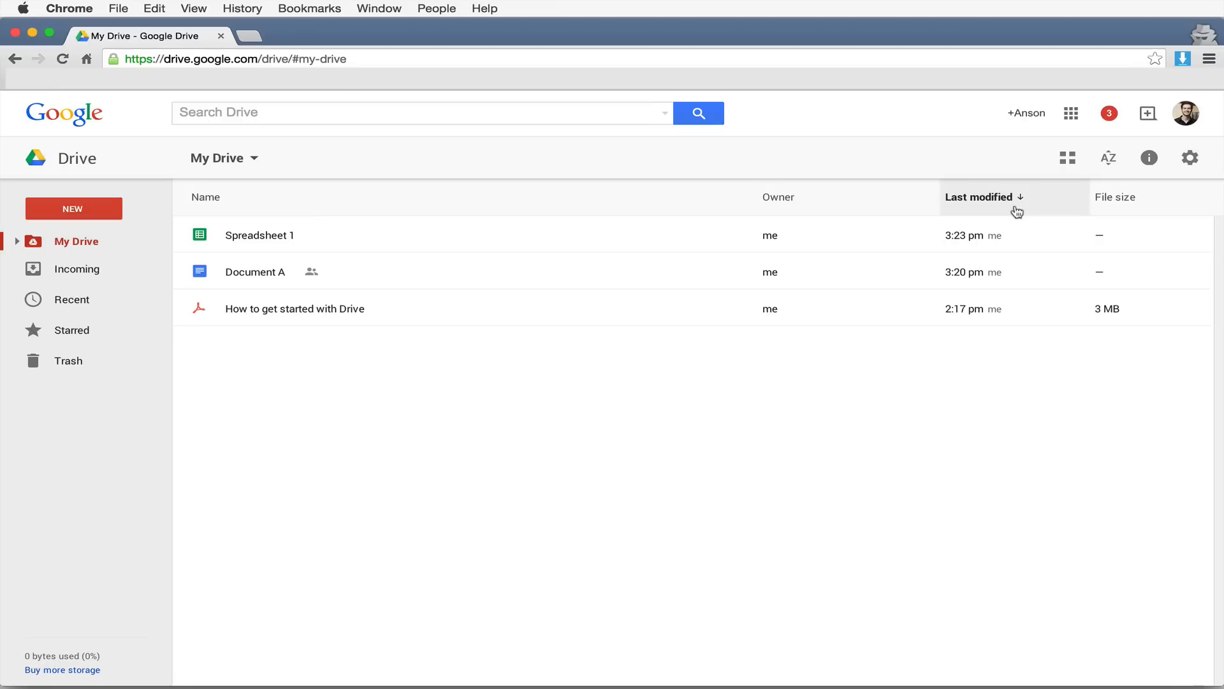
{"action": "mouse_move", "coordinate": [993, 237]}
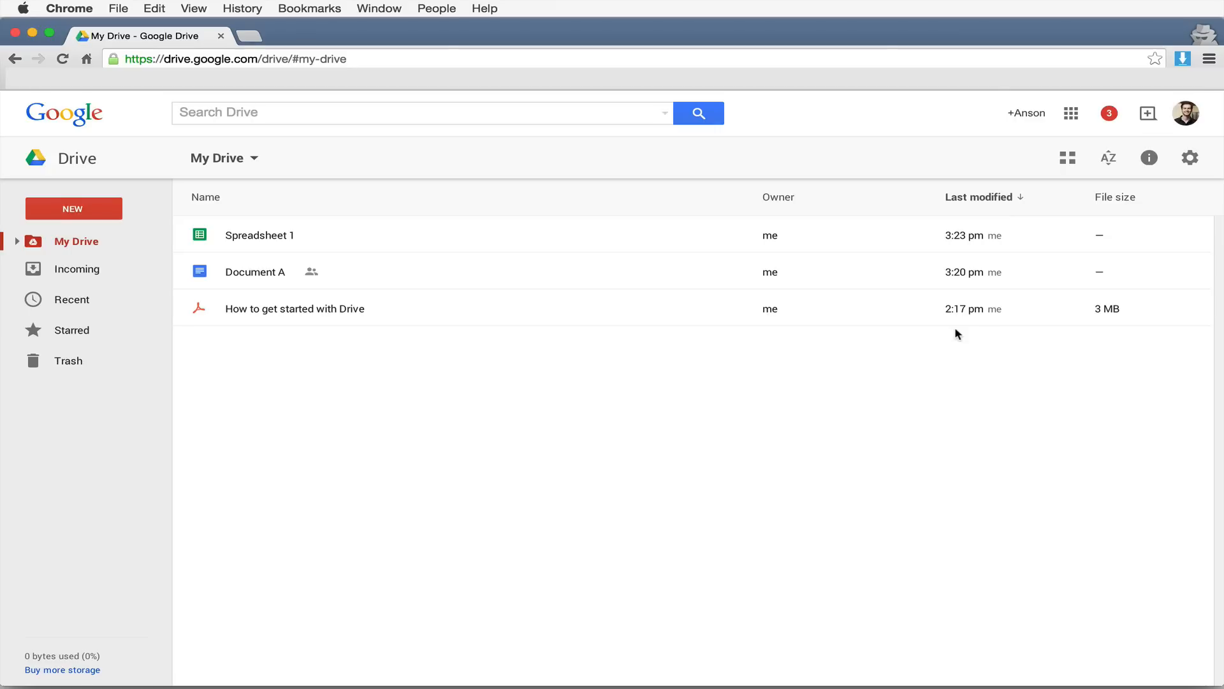
- Upload CarManufacturers.docx from the Desktop and preview it
{"action": "left_click", "coordinate": [112, 212]}
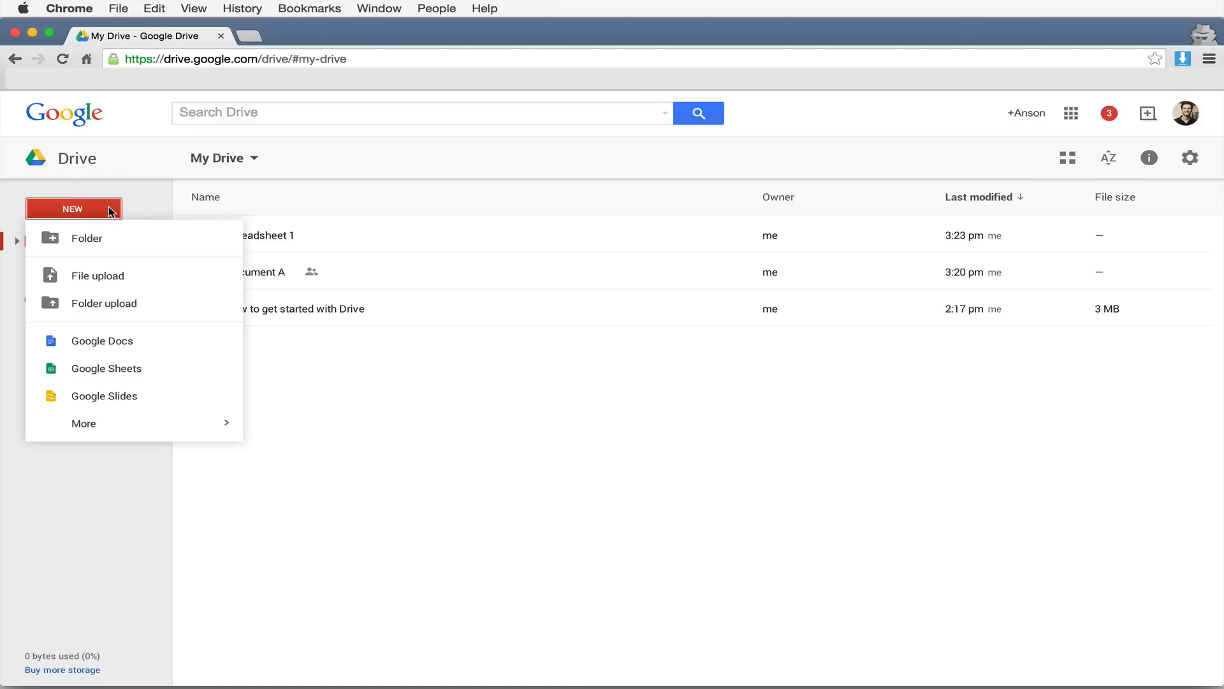
{"action": "left_click", "coordinate": [149, 278]}
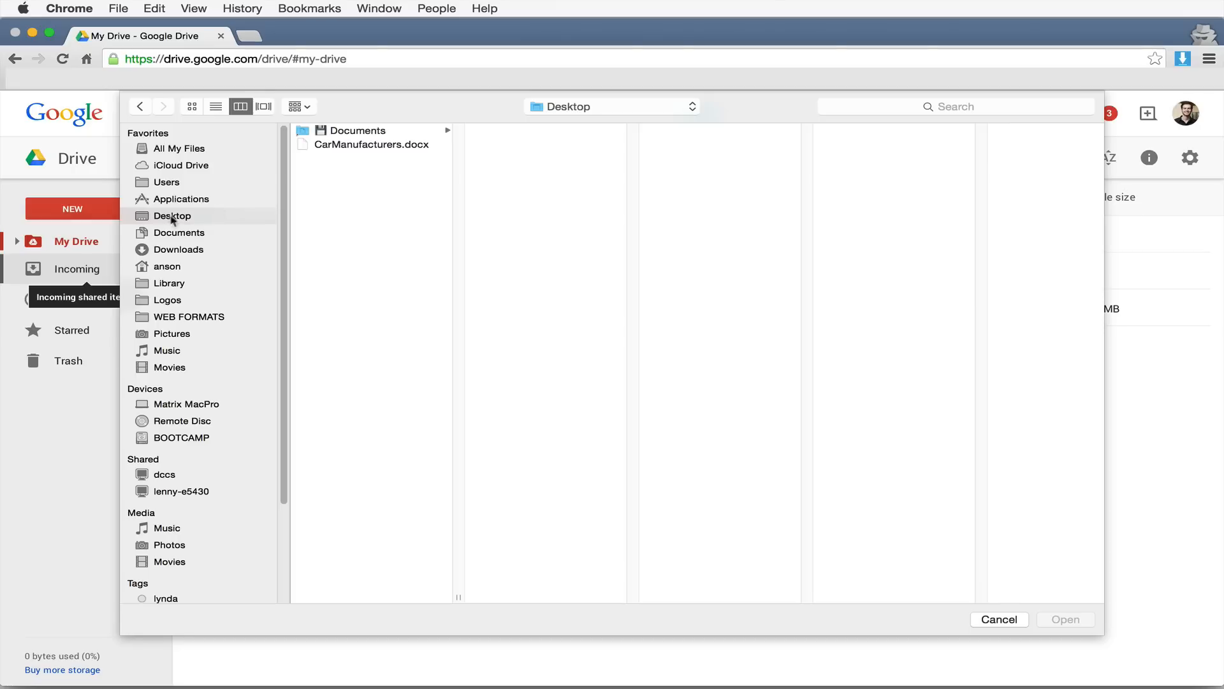
{"action": "left_click", "coordinate": [350, 145]}
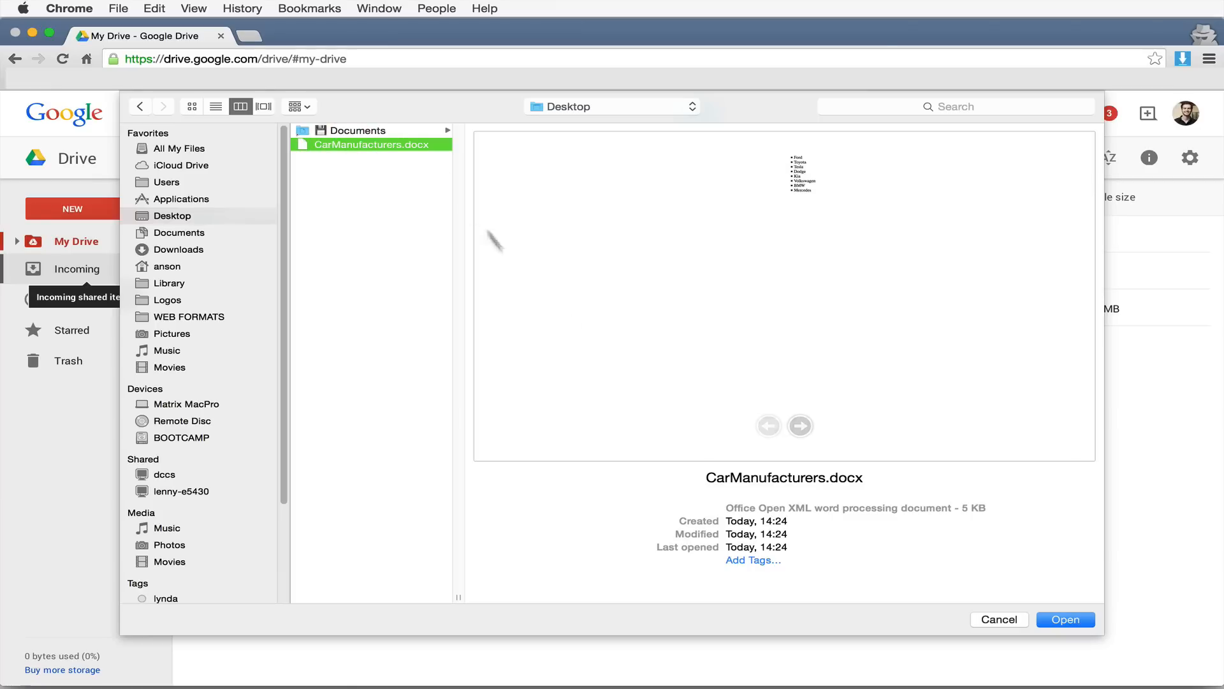
{"action": "left_click", "coordinate": [1068, 620]}
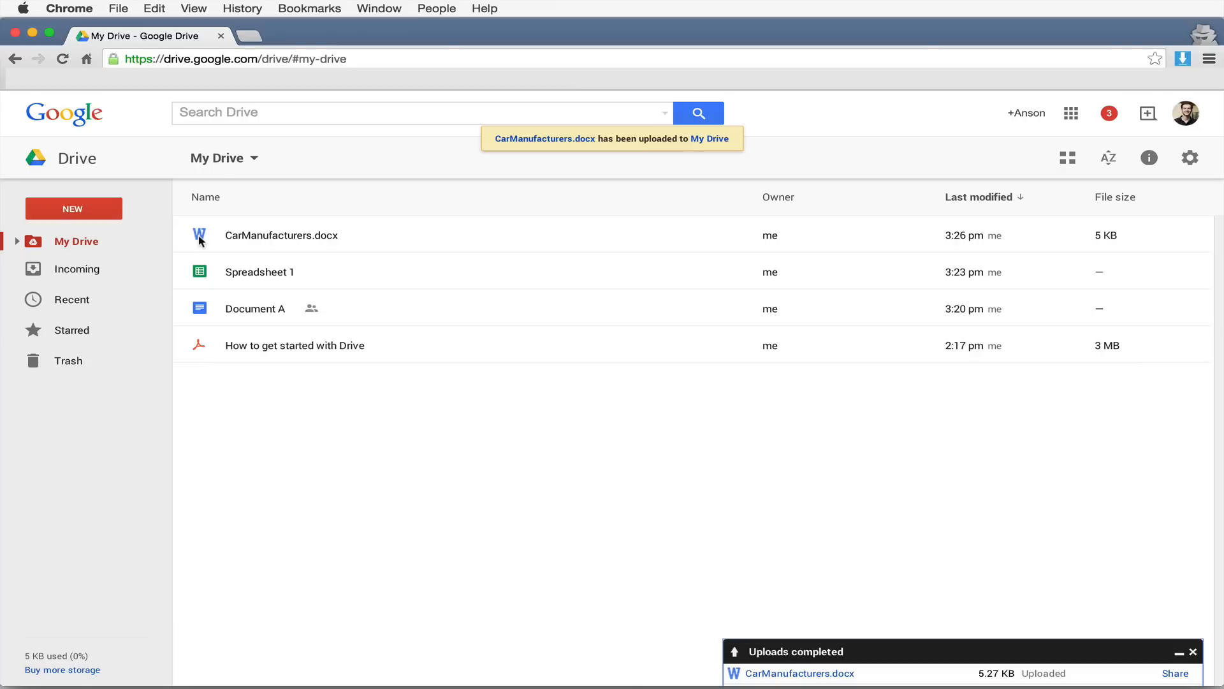
{"action": "double_click", "coordinate": [273, 238]}
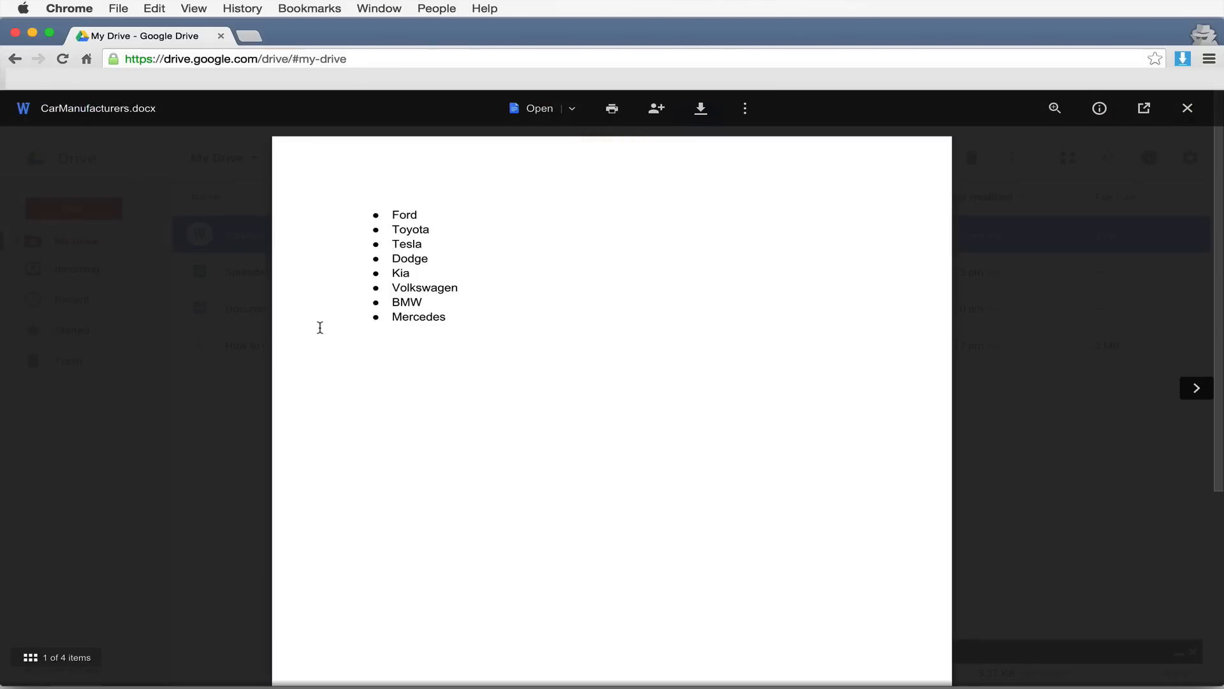
- Close the CarManufacturers.docx preview and open the file with Google Docs
{"action": "left_click_drag", "start_coordinate": [447, 319], "coordinate": [396, 203]}
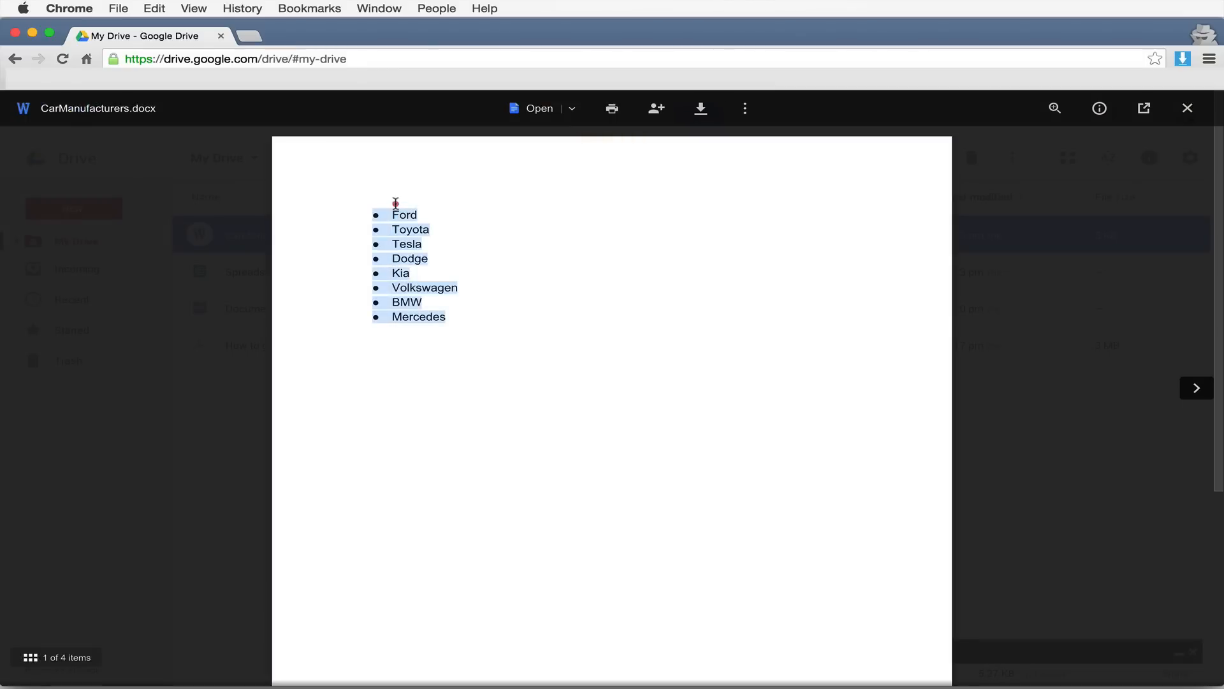
{"action": "left_click", "coordinate": [423, 249]}
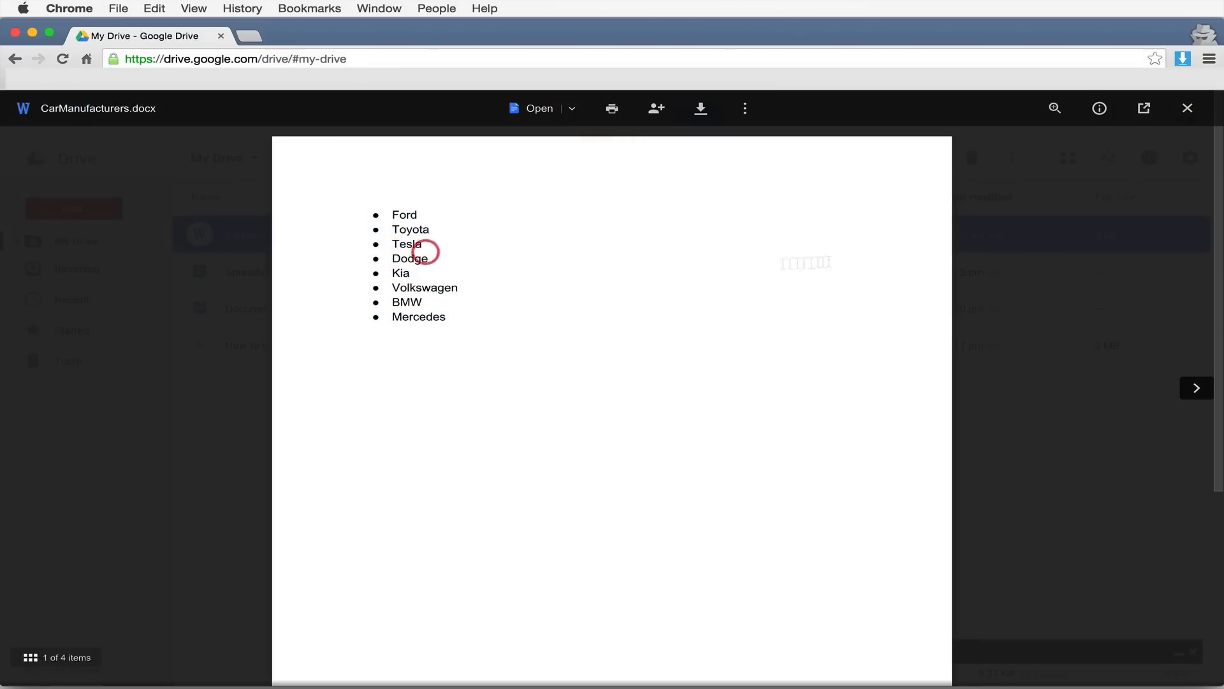
{"action": "left_click", "coordinate": [1076, 250]}
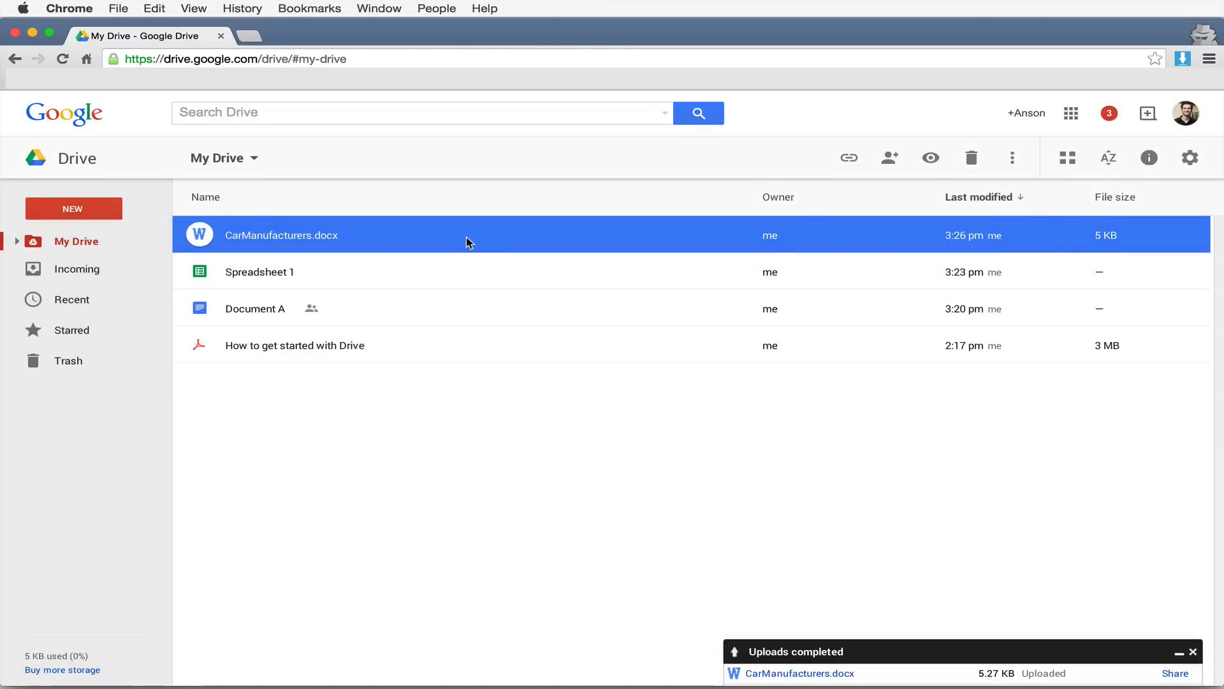
{"action": "right_click", "coordinate": [448, 237]}
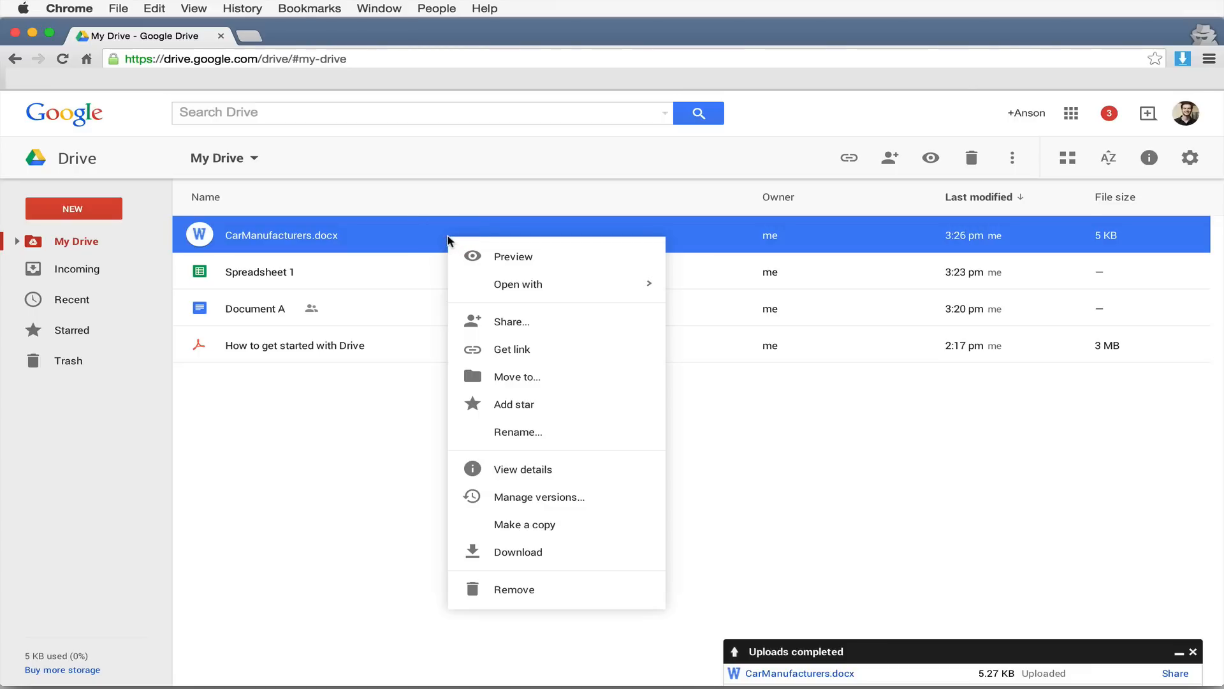
{"action": "mouse_move", "coordinate": [528, 281]}
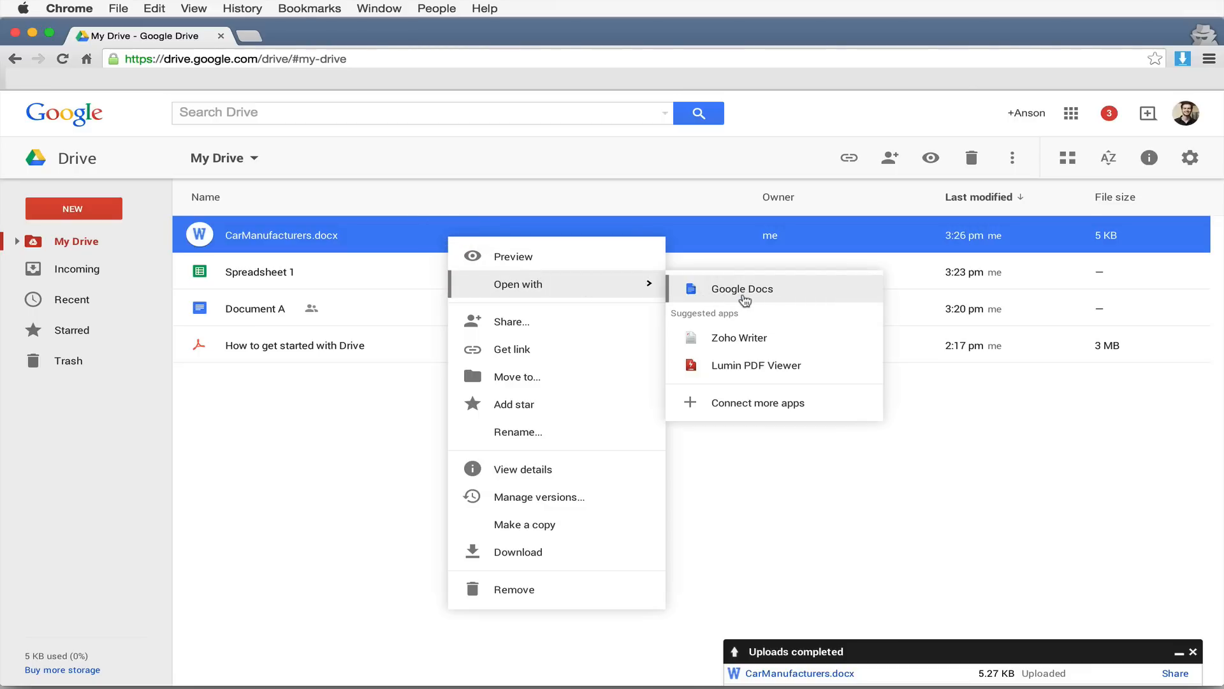
{"action": "left_click", "coordinate": [745, 301]}
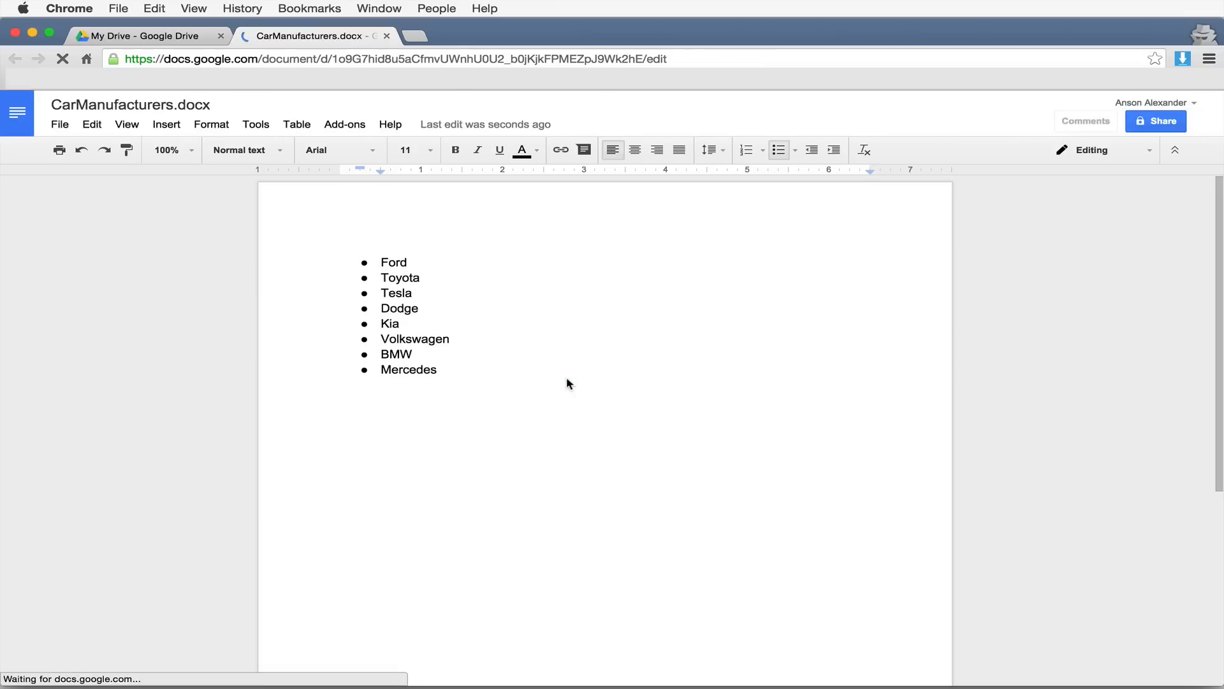
- Type Honda as a new bullet below Mercedes, then switch back to the My Drive tab
{"action": "left_click_drag", "start_coordinate": [459, 370], "coordinate": [359, 262]}
{"action": "left_click", "coordinate": [465, 372]}
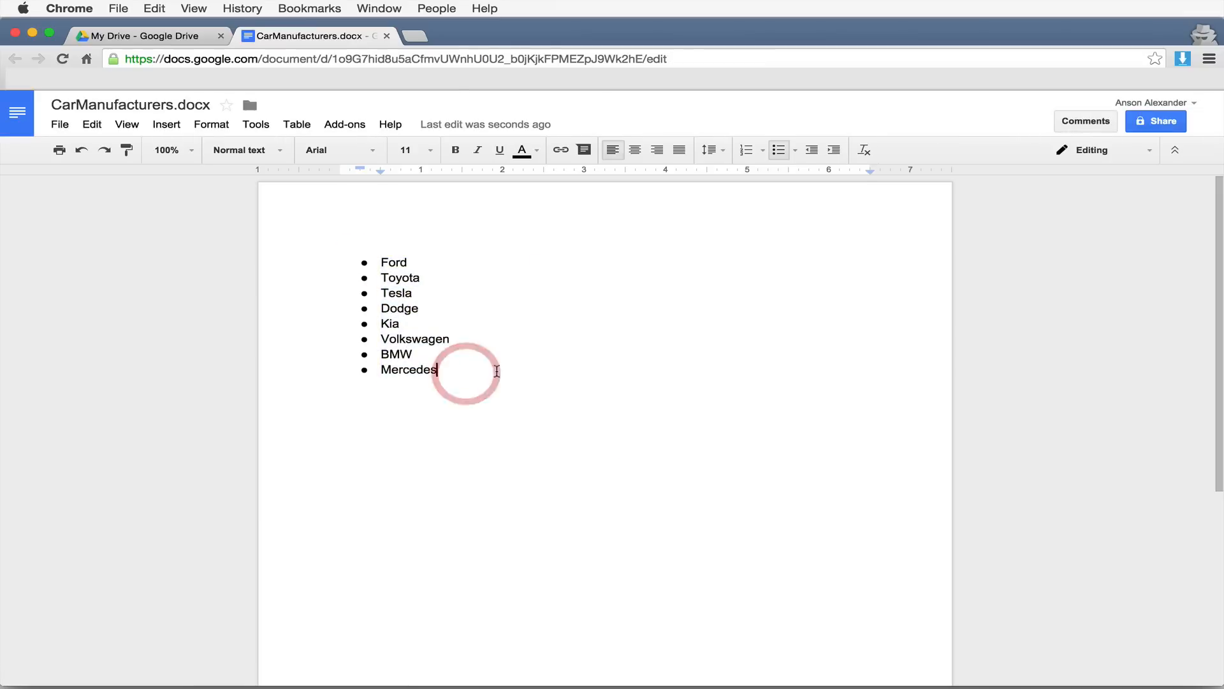
{"action": "key", "text": "Return"}
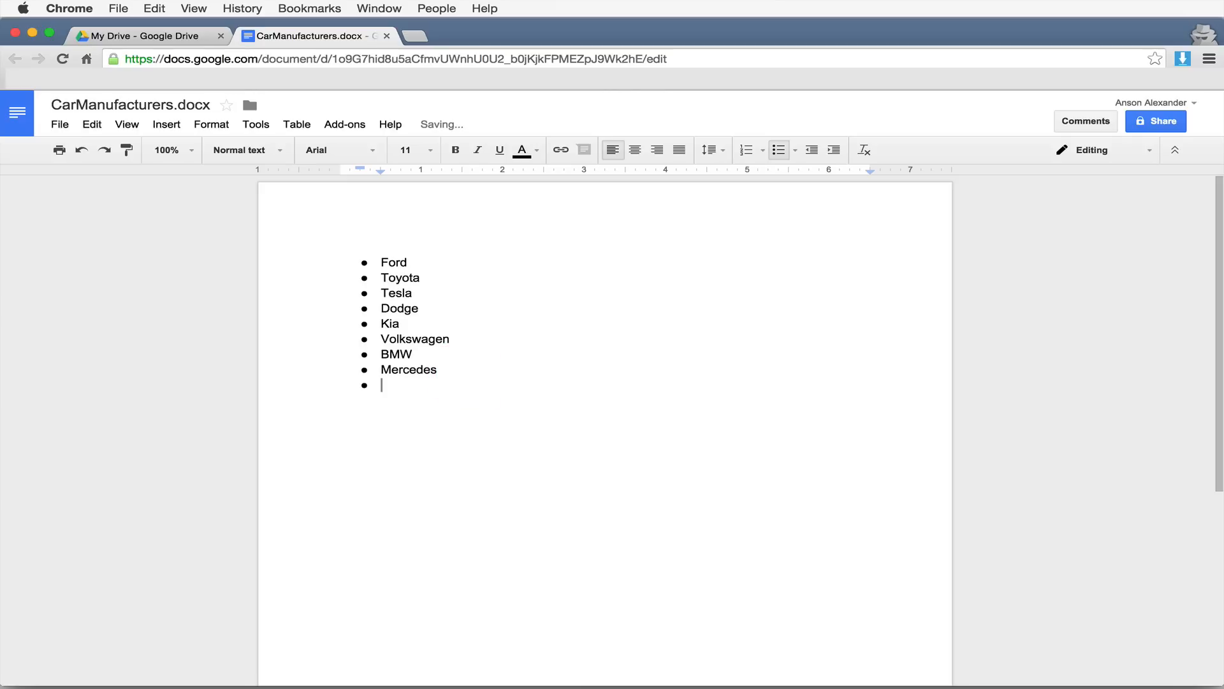
{"action": "type", "text": "Honda"}
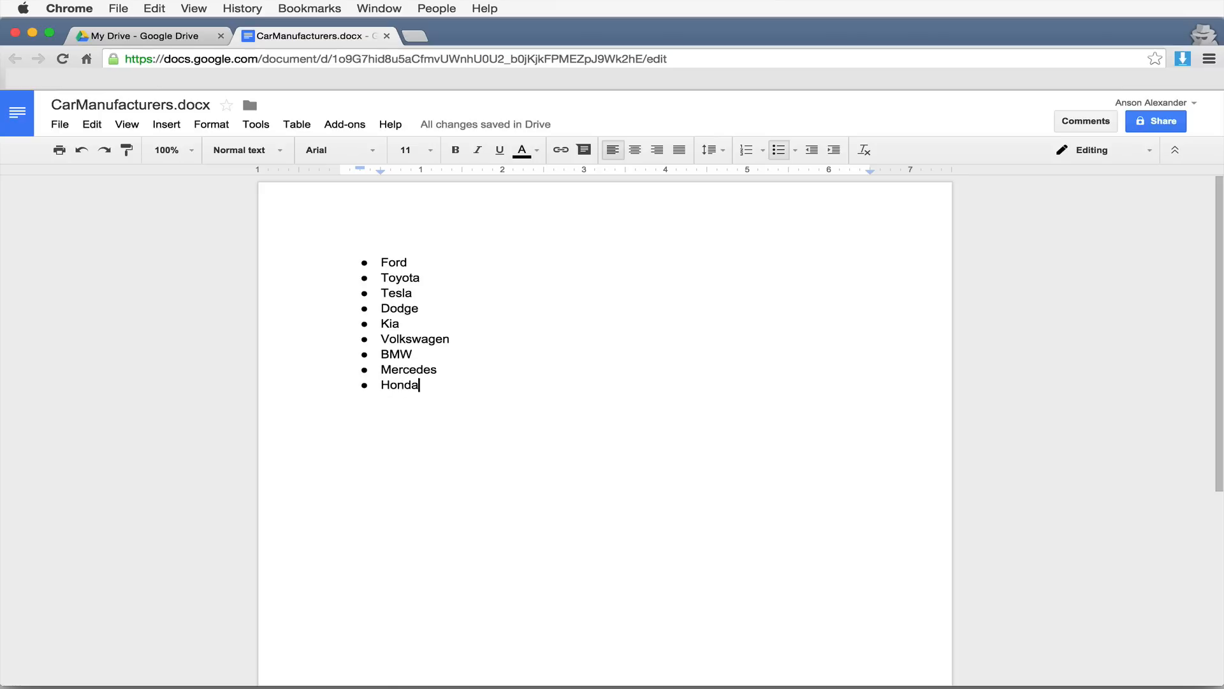
{"action": "key", "text": "Return"}
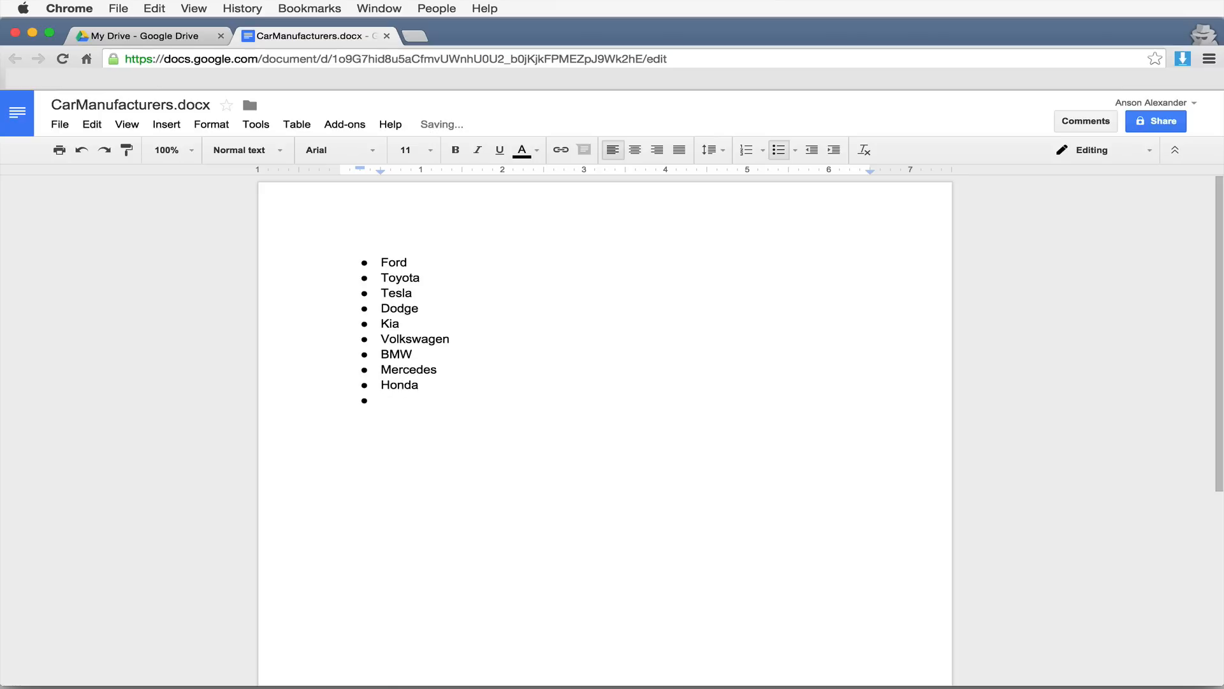
{"action": "left_click", "coordinate": [183, 39]}
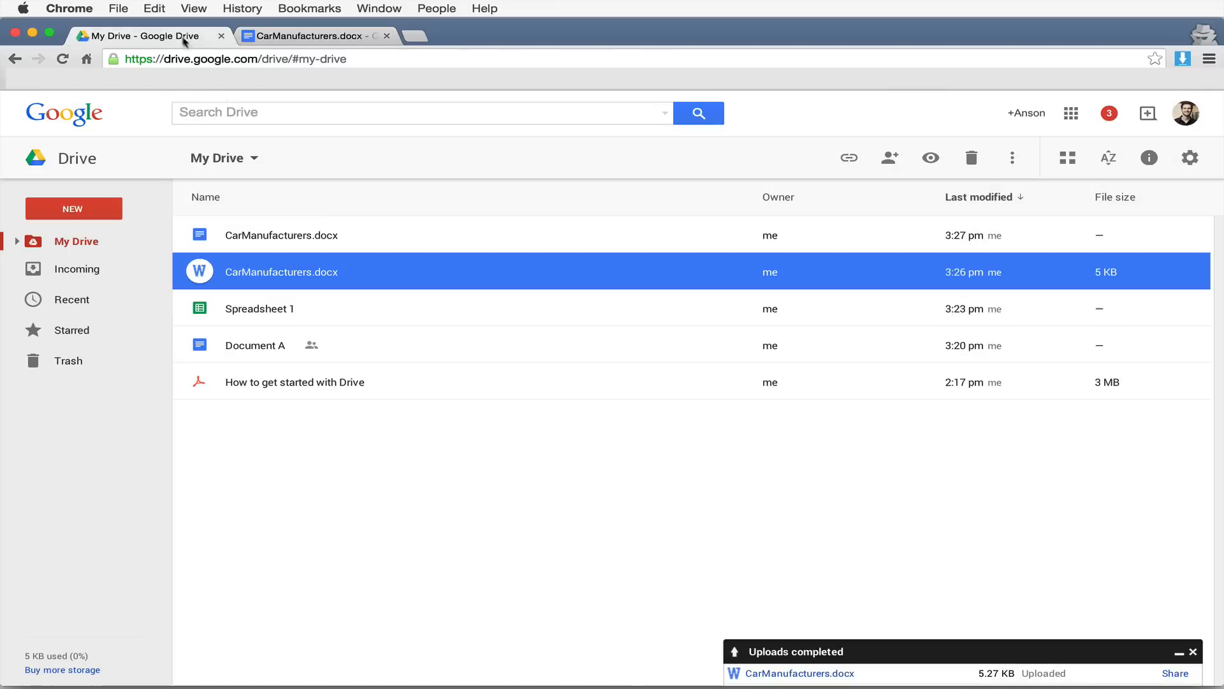
- Download the converted CarManufacturers.docx as a Word file and return to its document tab
{"action": "left_click", "coordinate": [424, 480]}
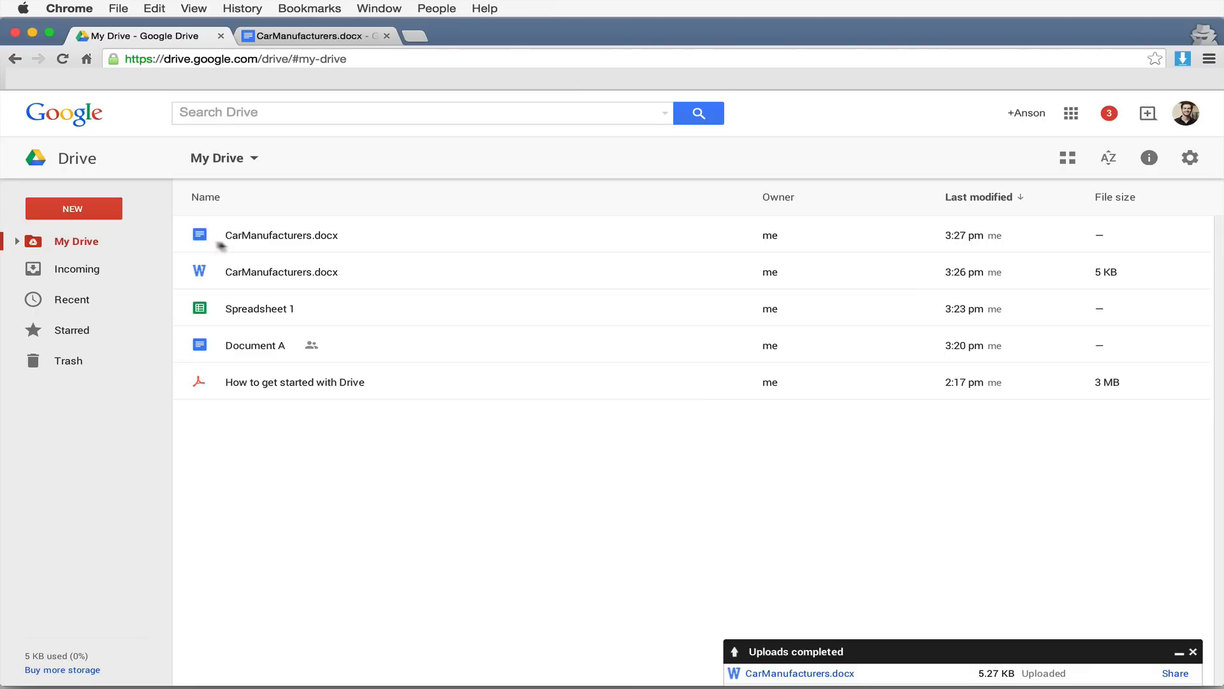
{"action": "right_click", "coordinate": [332, 238]}
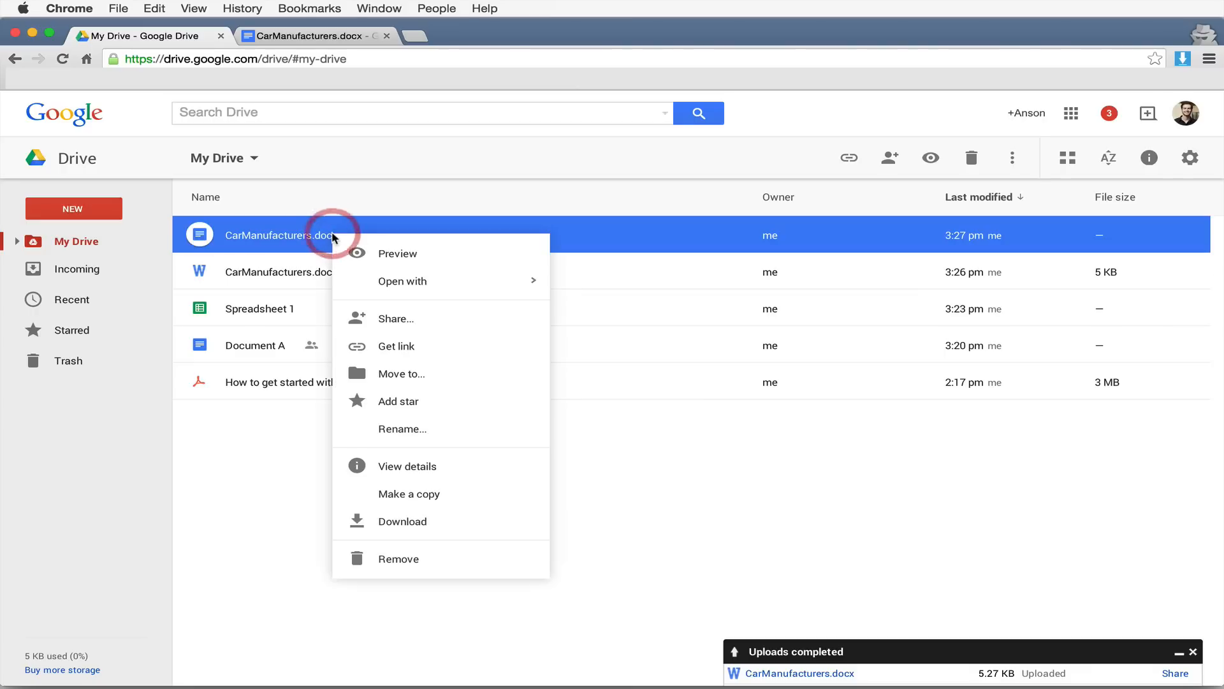
{"action": "left_click", "coordinate": [466, 523]}
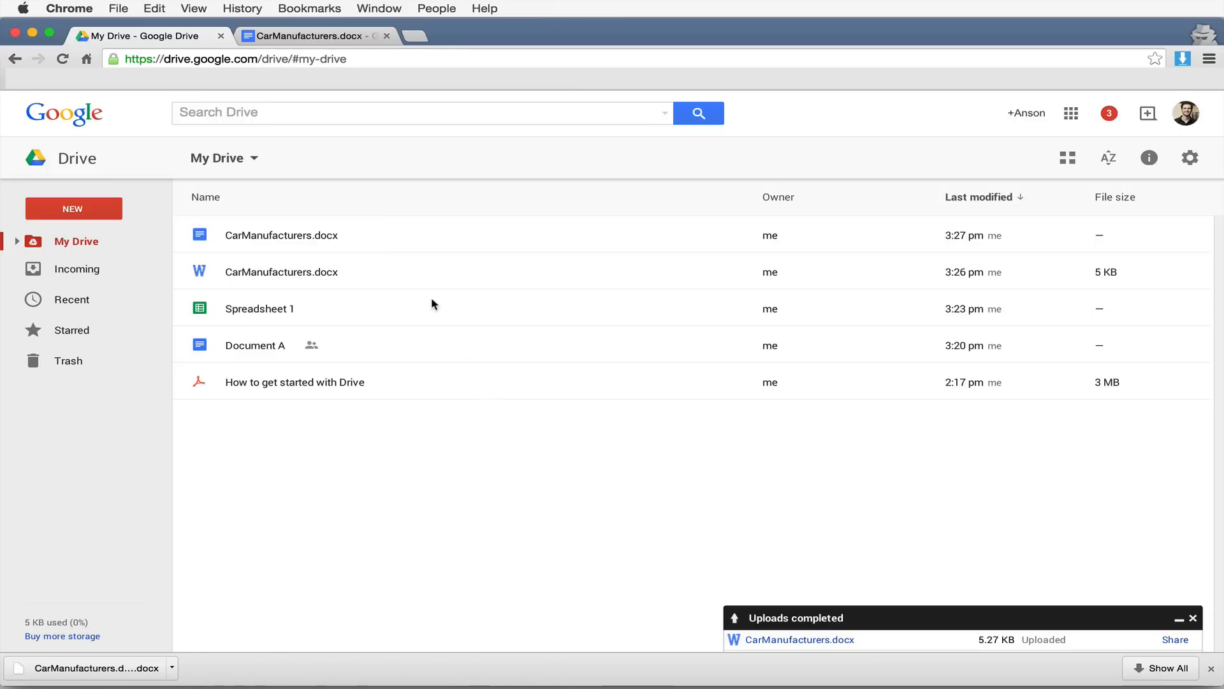
{"action": "left_click", "coordinate": [321, 40]}
{"action": "left_click", "coordinate": [162, 353]}
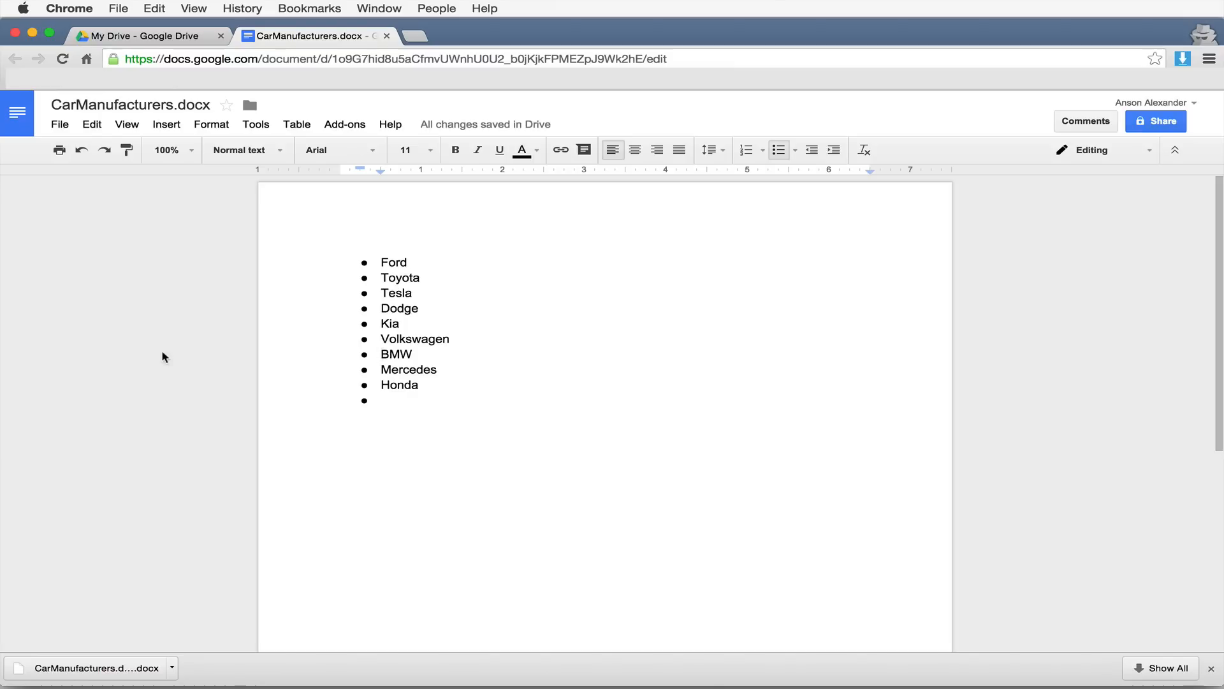
- Start emailing the document as an attachment in Microsoft Word (.docx) format
{"action": "left_click", "coordinate": [66, 128]}
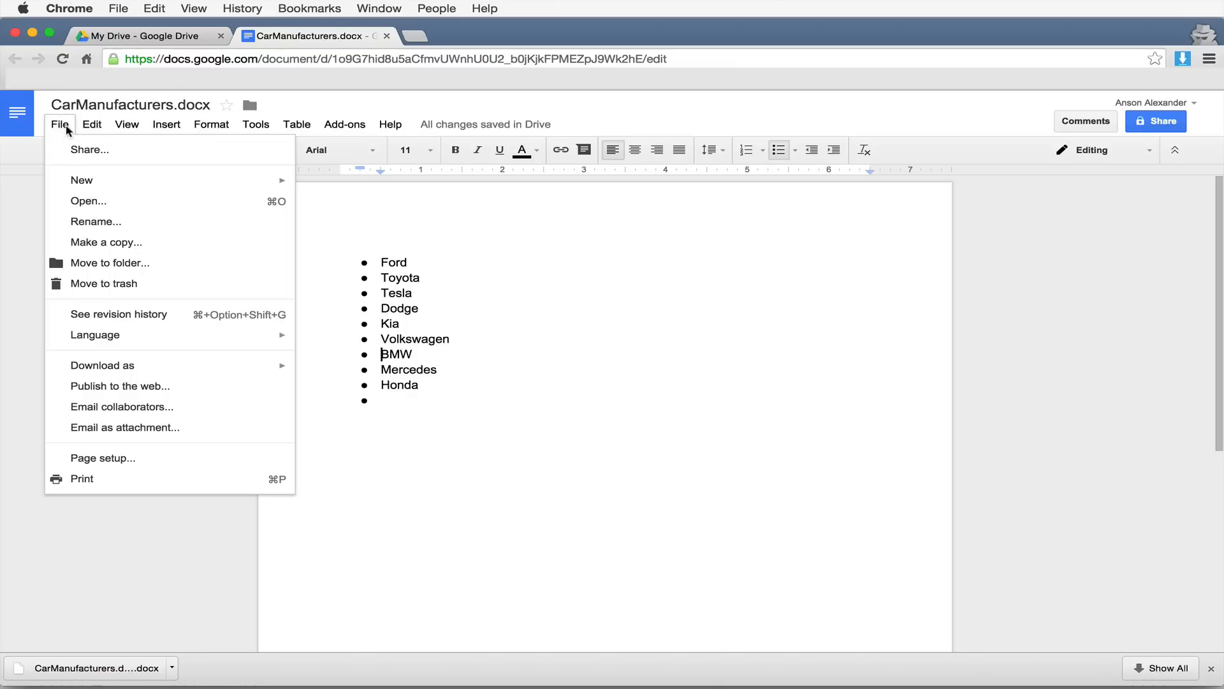
{"action": "left_click", "coordinate": [223, 434]}
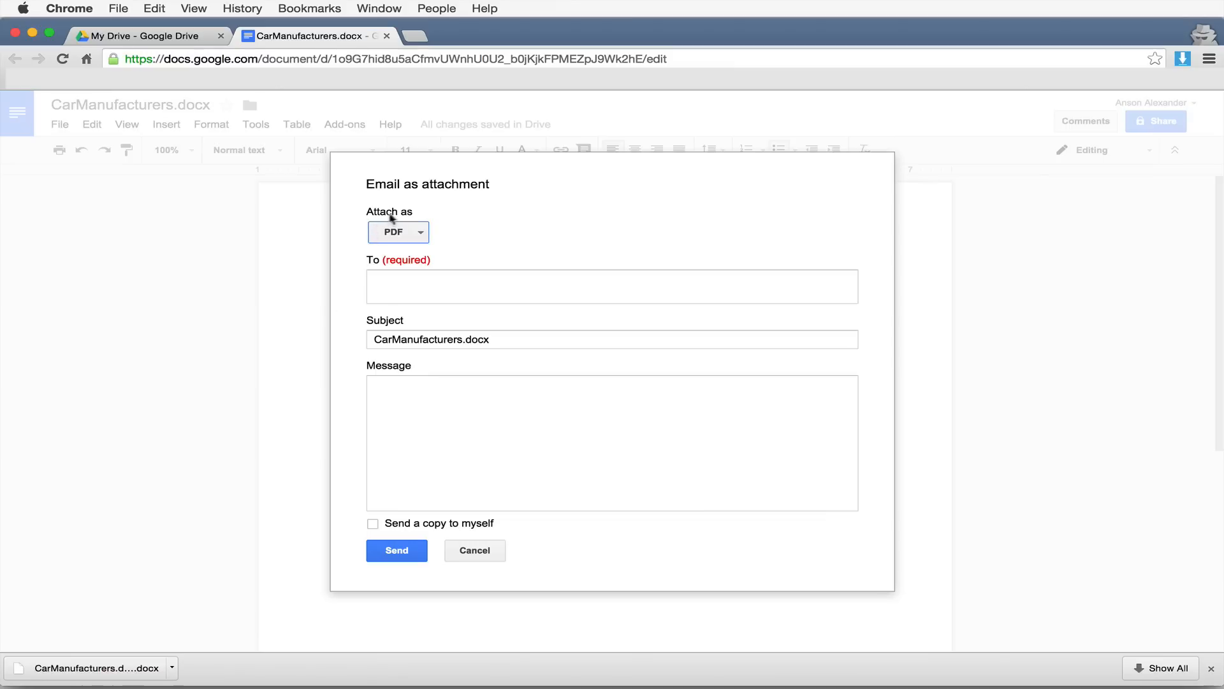
{"action": "left_click", "coordinate": [421, 232]}
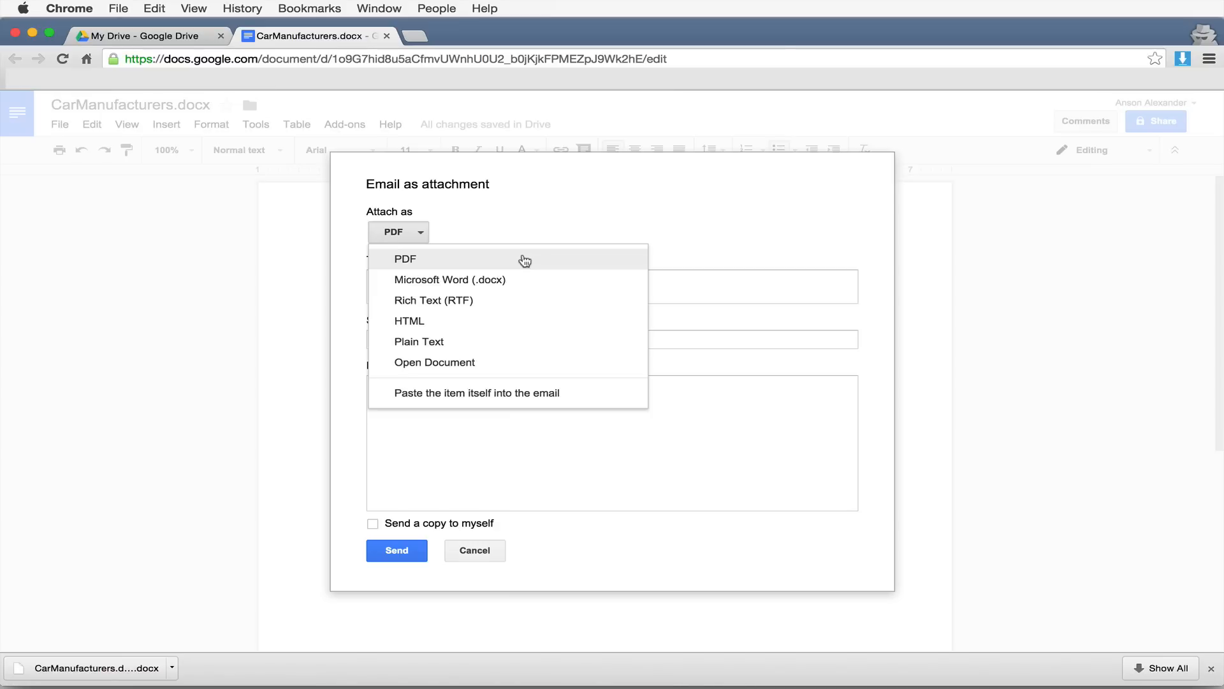
{"action": "left_click", "coordinate": [518, 281]}
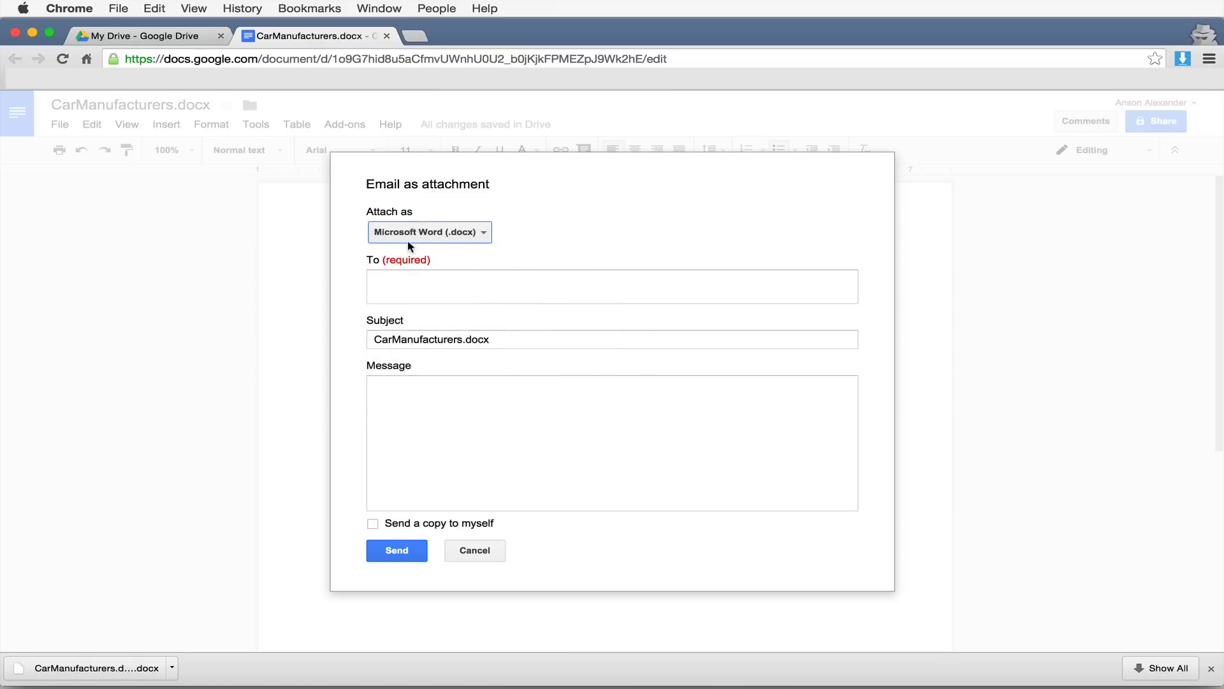
- Add the recipient, write 'Here is the document in Word format.', send, and return to My Drive
{"action": "left_click", "coordinate": [454, 279]}
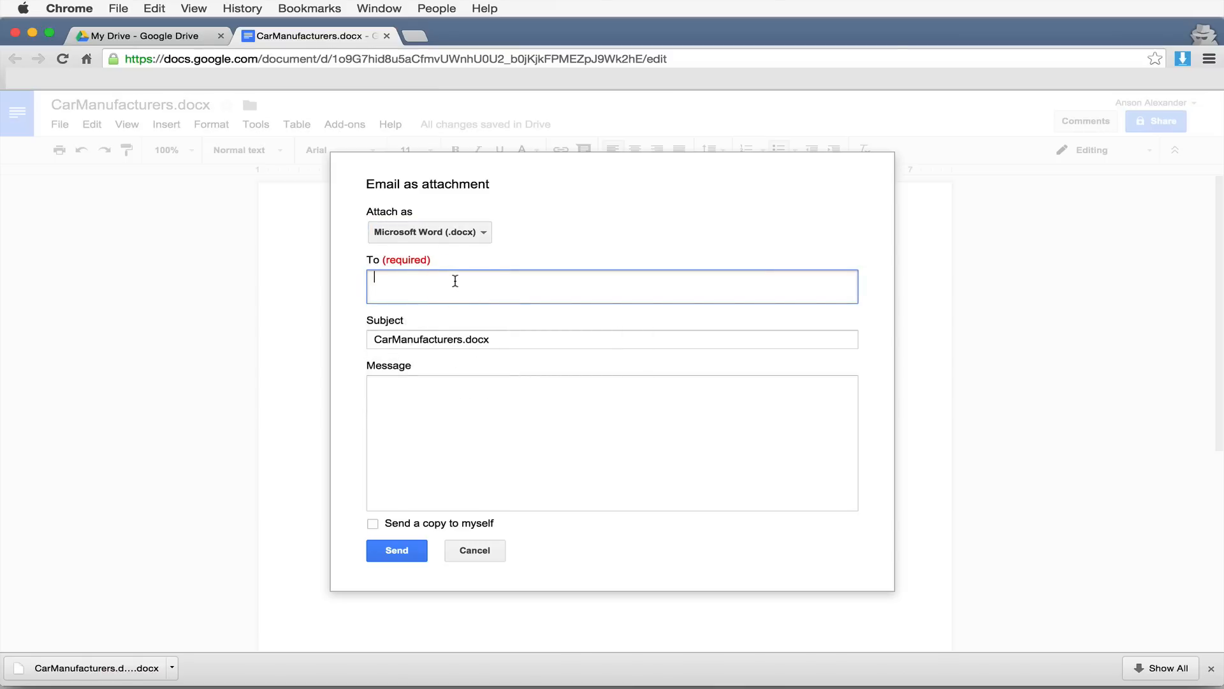
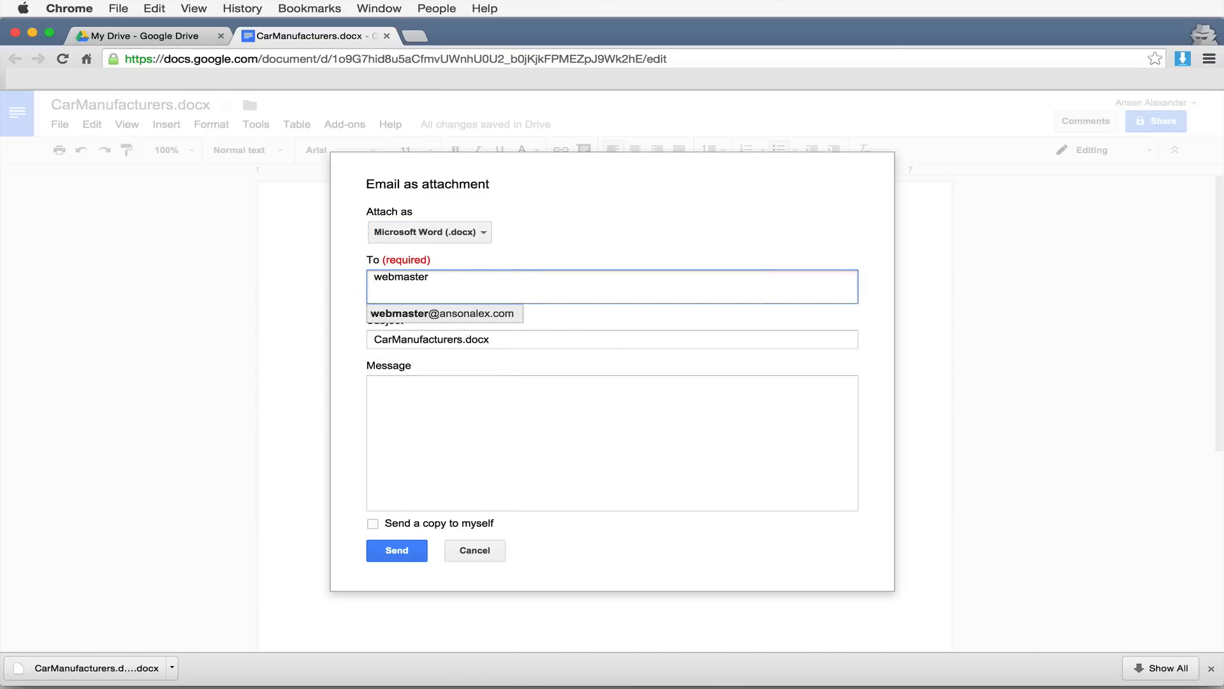
{"action": "key", "text": "Return"}
{"action": "key", "text": "Tab"}
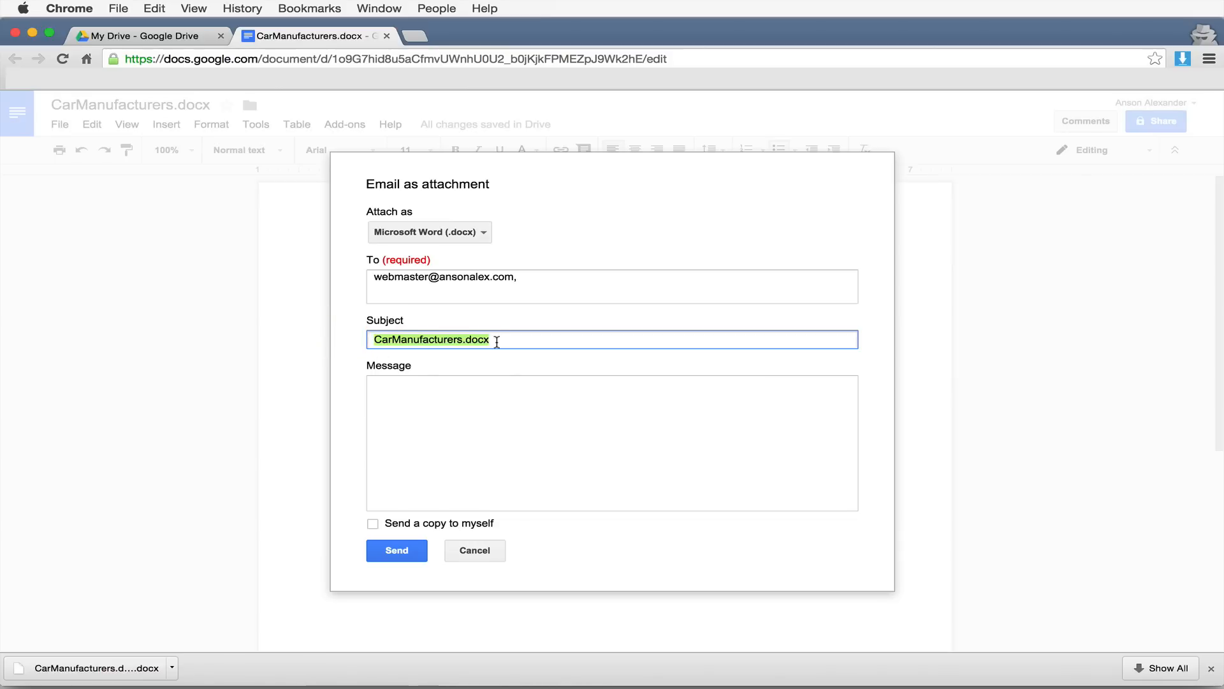
{"action": "left_click", "coordinate": [491, 435]}
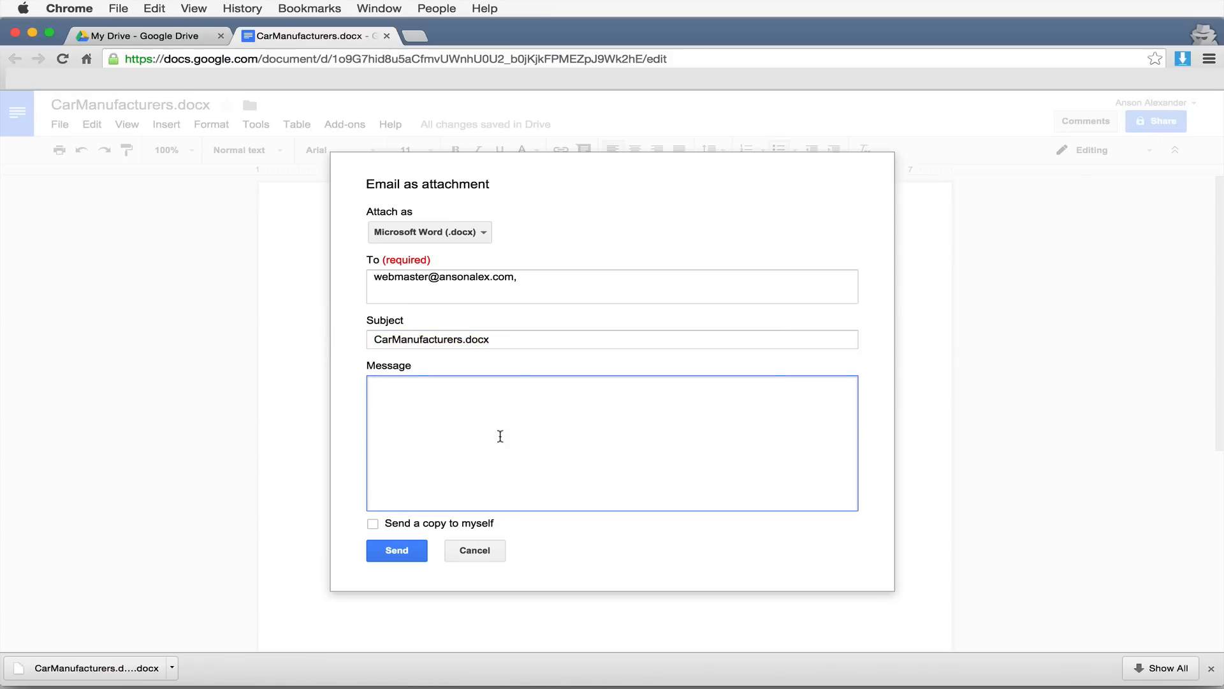
{"action": "type", "text": "Here is the document in Word fo"}
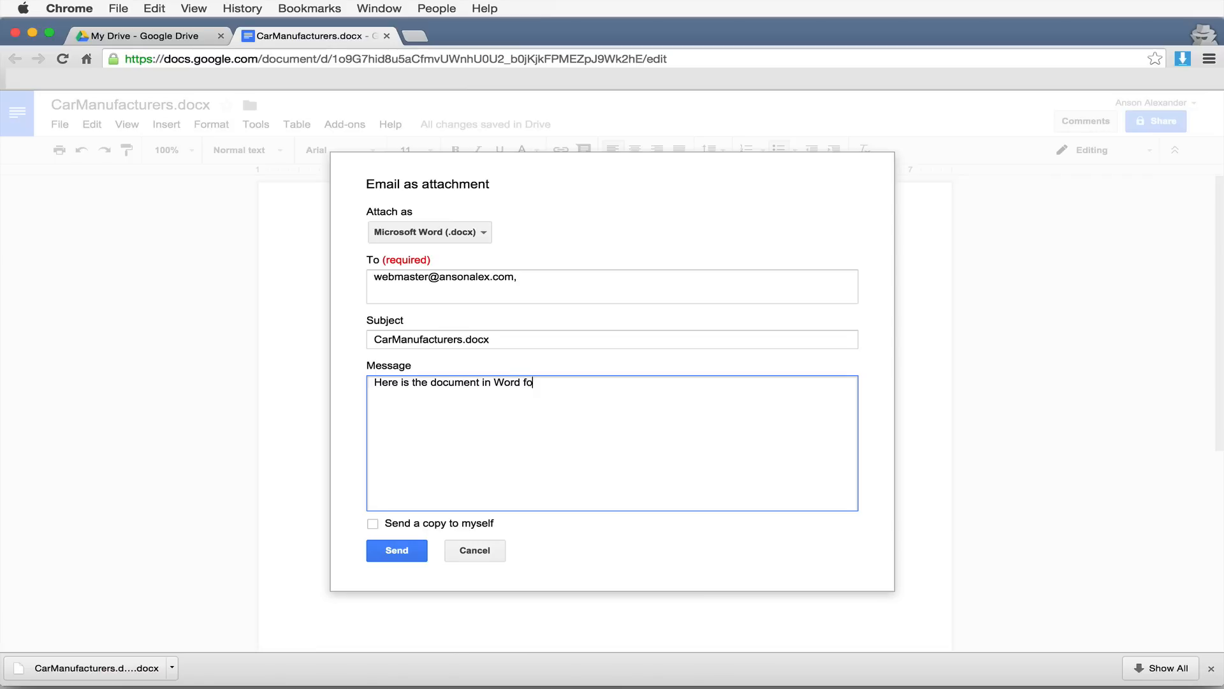
{"action": "type", "text": "rmat."}
{"action": "left_click", "coordinate": [406, 557]}
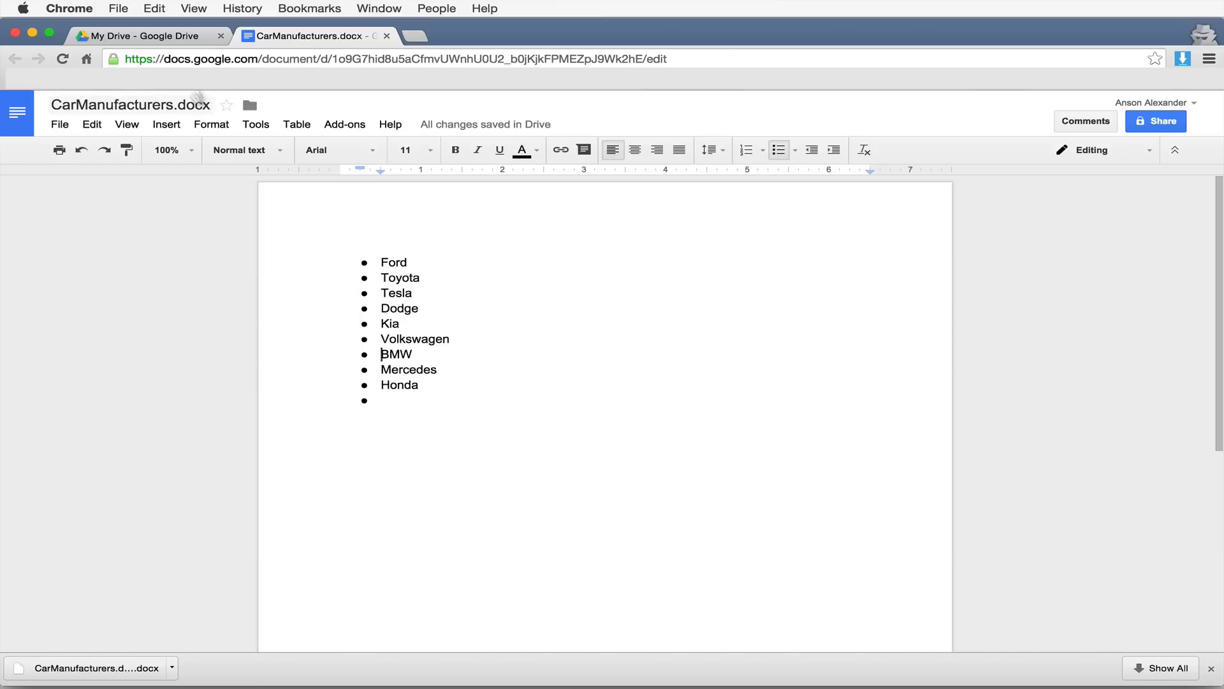
{"action": "left_click", "coordinate": [144, 37]}
- Look over the NEW menu and the Word copy's Open with options, then return to CarManufacturers.docx
{"action": "left_click", "coordinate": [98, 220]}
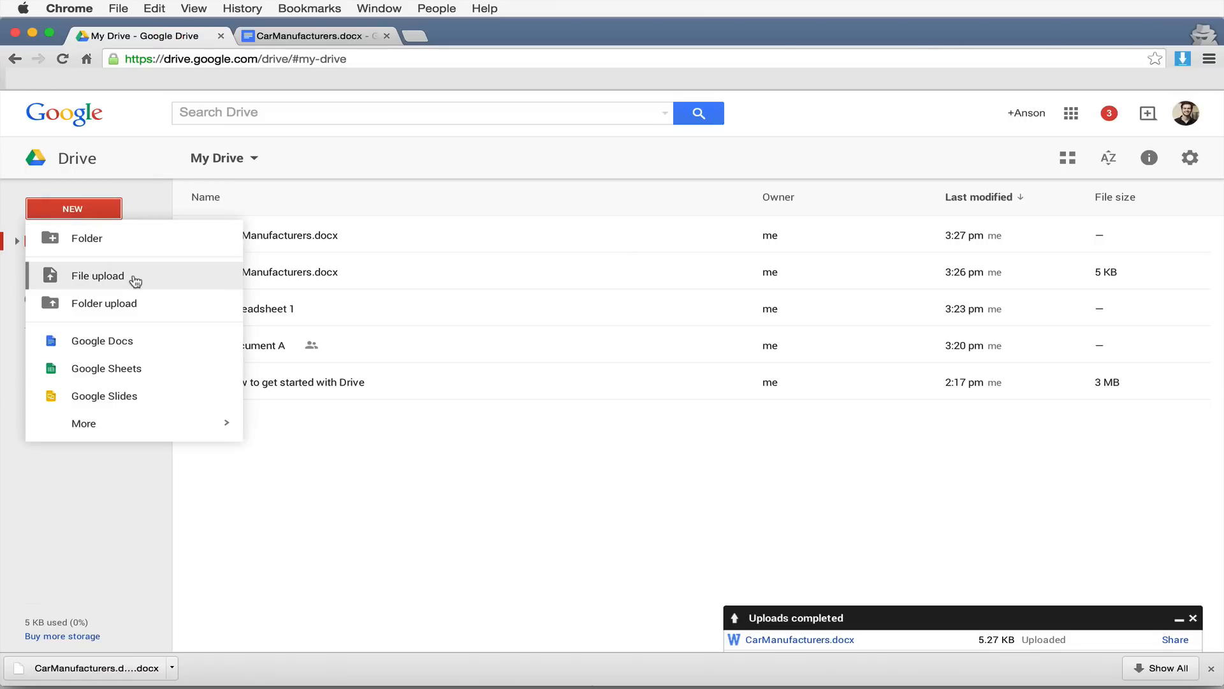
{"action": "left_click", "coordinate": [373, 424]}
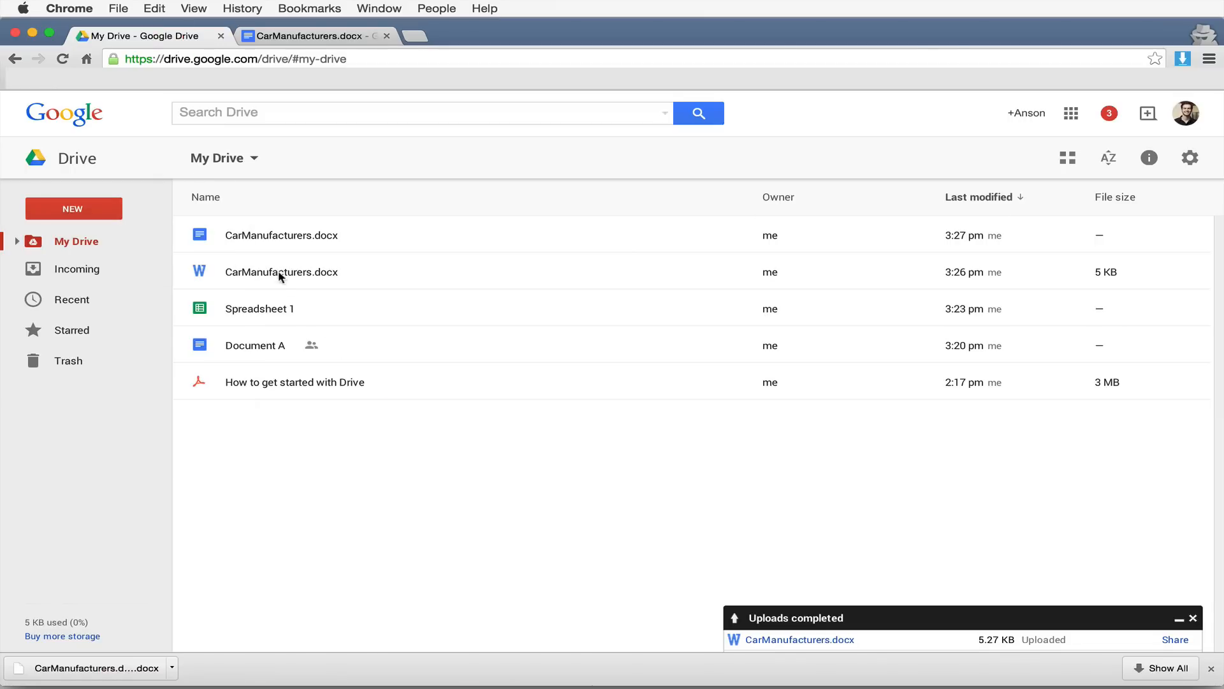
{"action": "right_click", "coordinate": [303, 273]}
{"action": "mouse_move", "coordinate": [404, 319]}
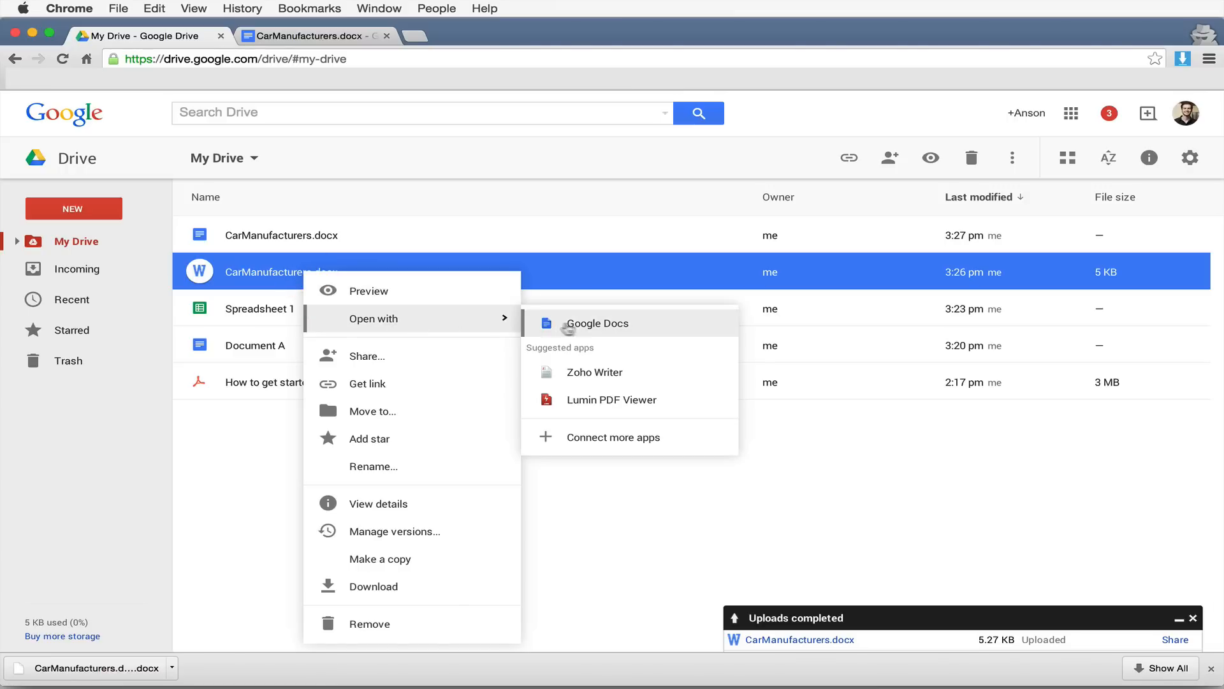
{"action": "left_click", "coordinate": [646, 521]}
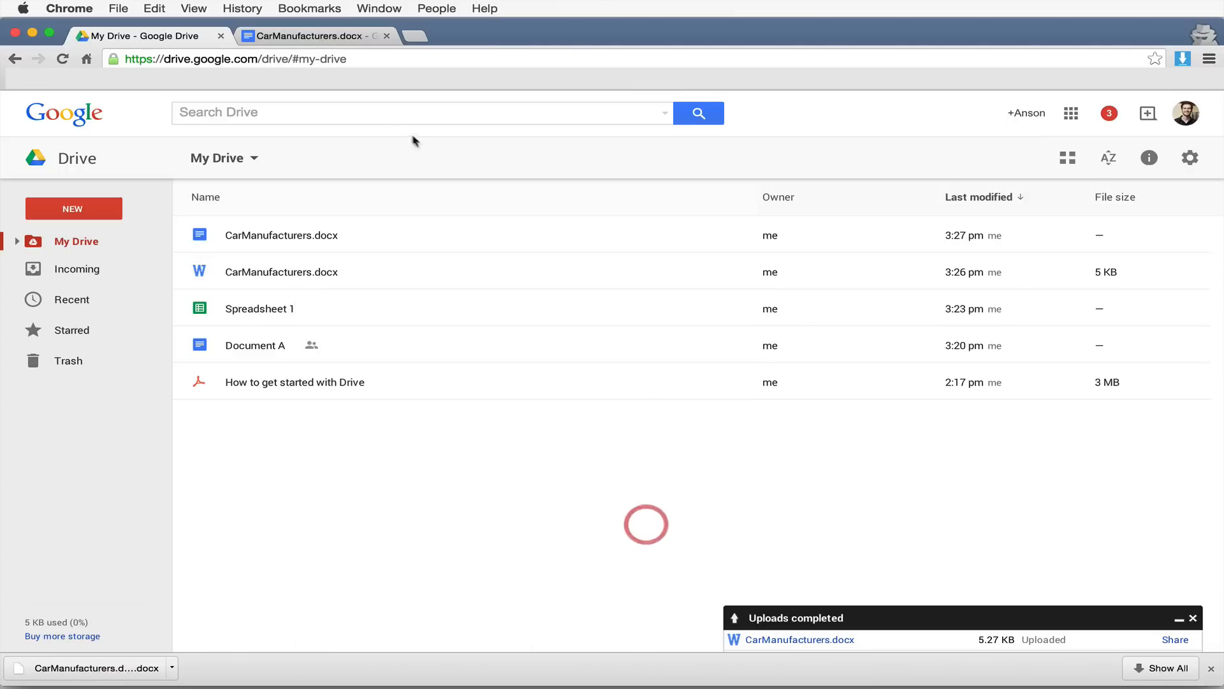
{"action": "left_click", "coordinate": [307, 39]}
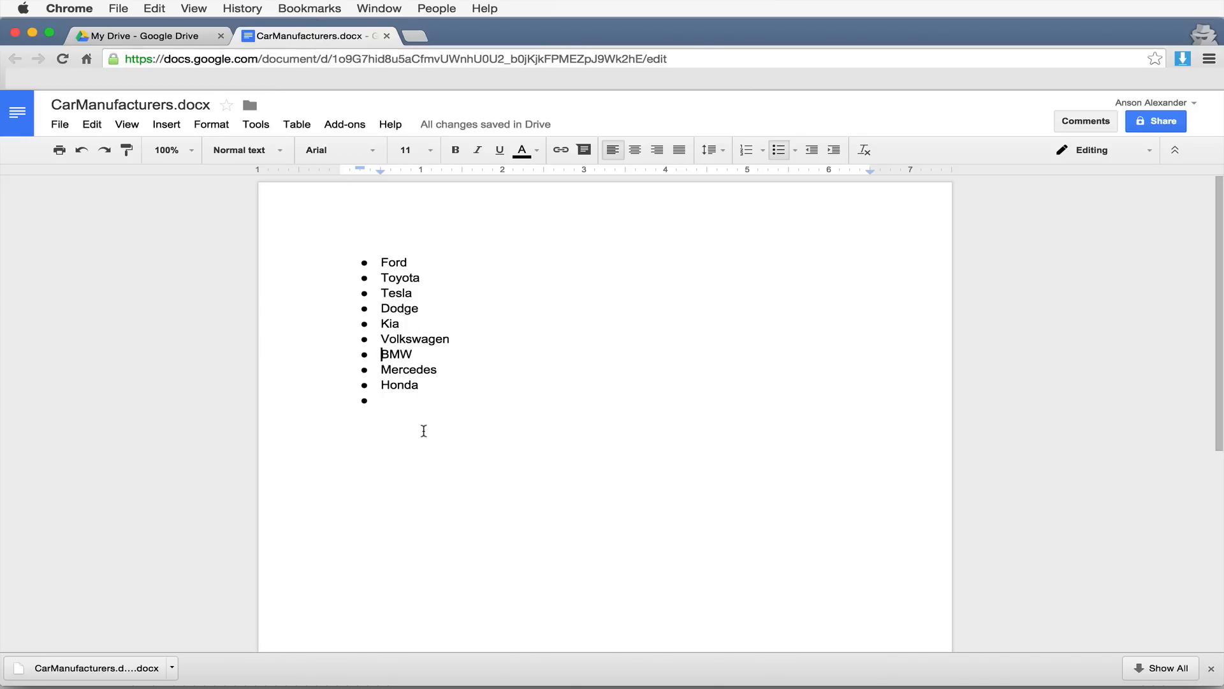
- Browse the File menu's email and Download as options without downloading, then go back to My Drive
{"action": "left_click", "coordinate": [61, 125]}
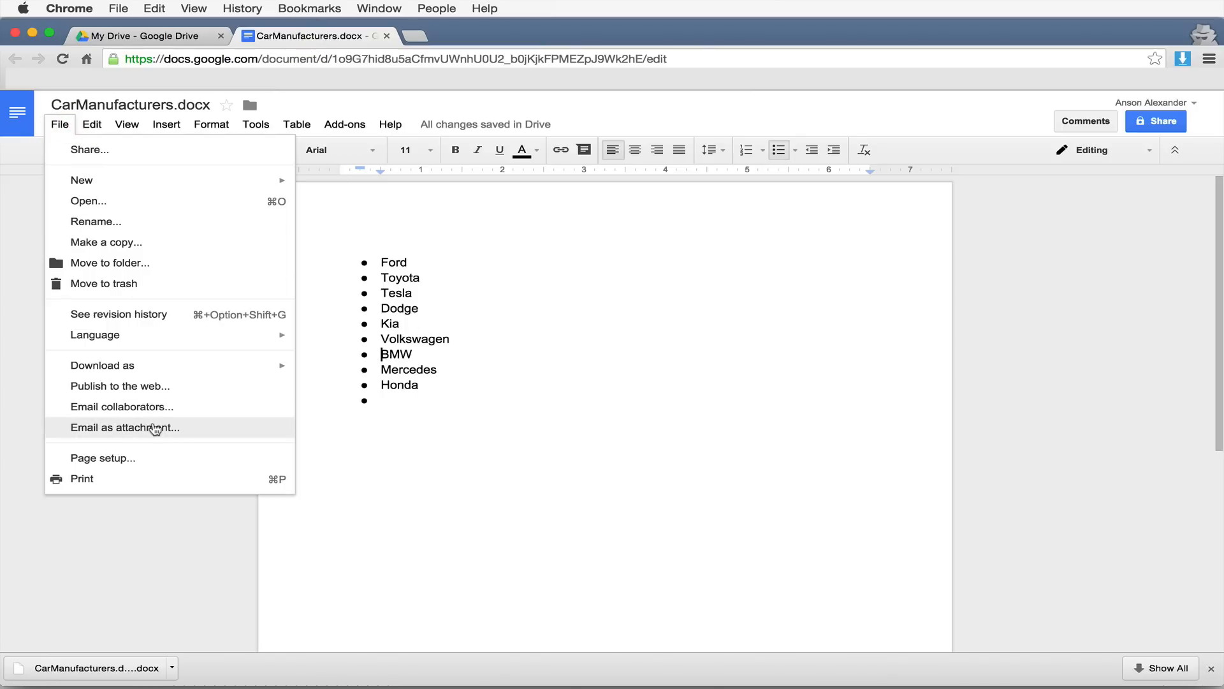
{"action": "mouse_move", "coordinate": [194, 366]}
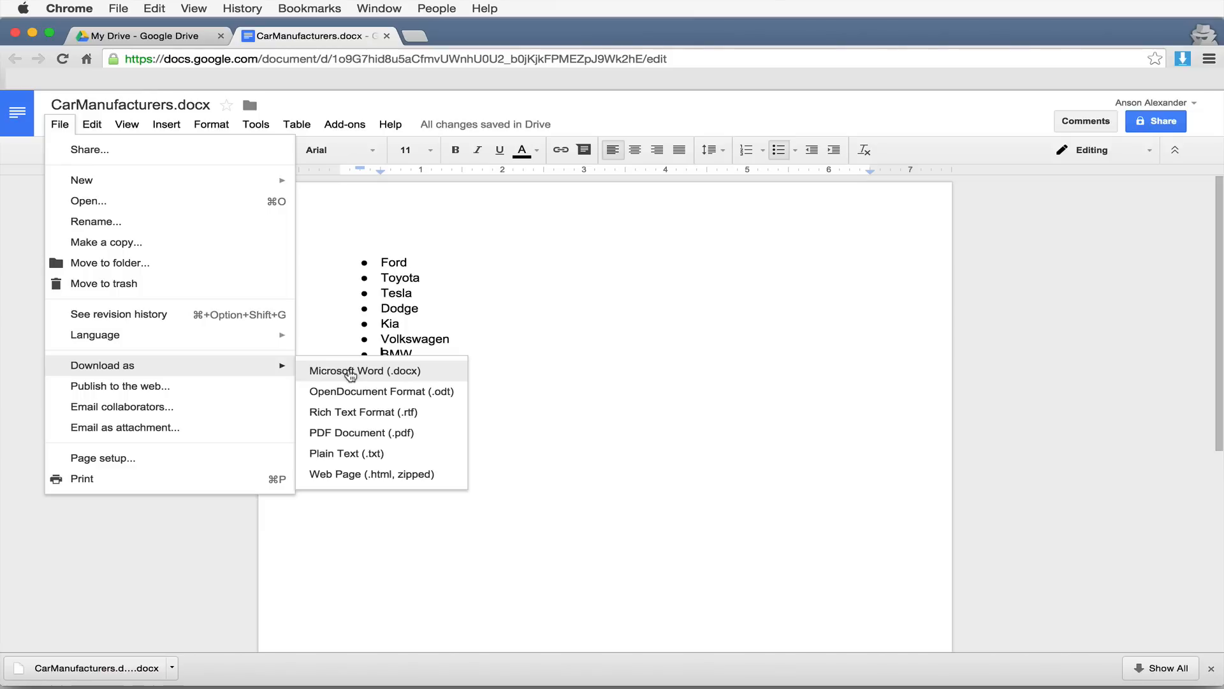
{"action": "left_click", "coordinate": [483, 308]}
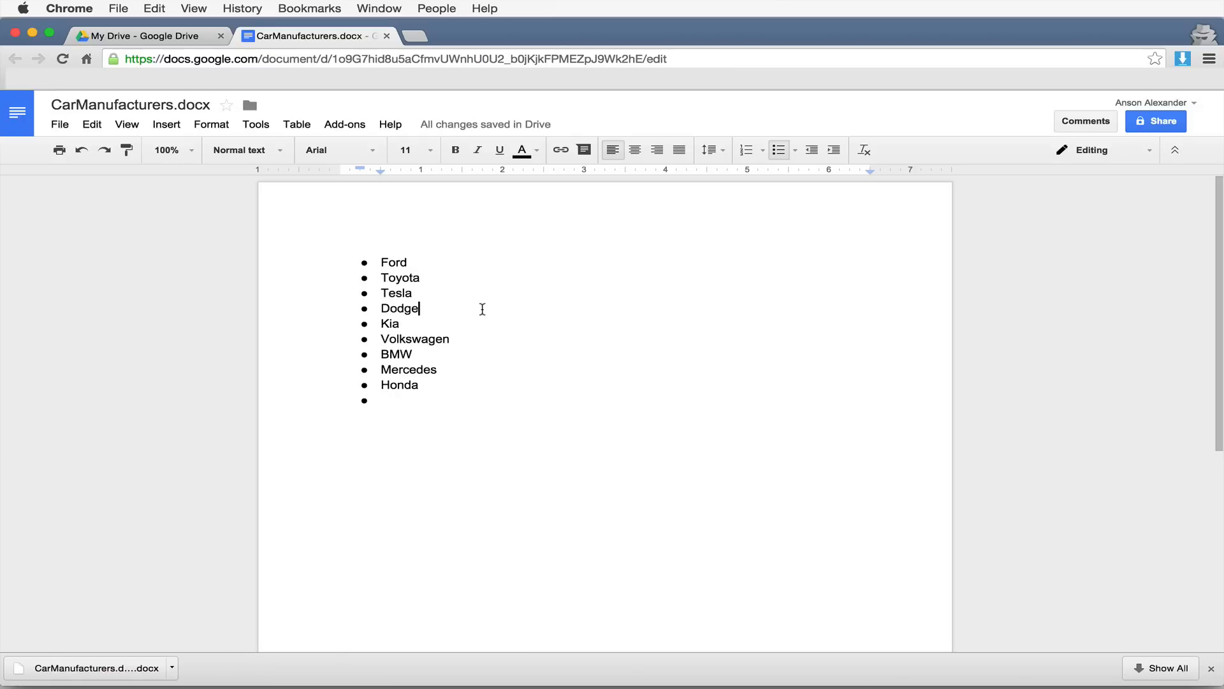
{"action": "left_click", "coordinate": [191, 36]}
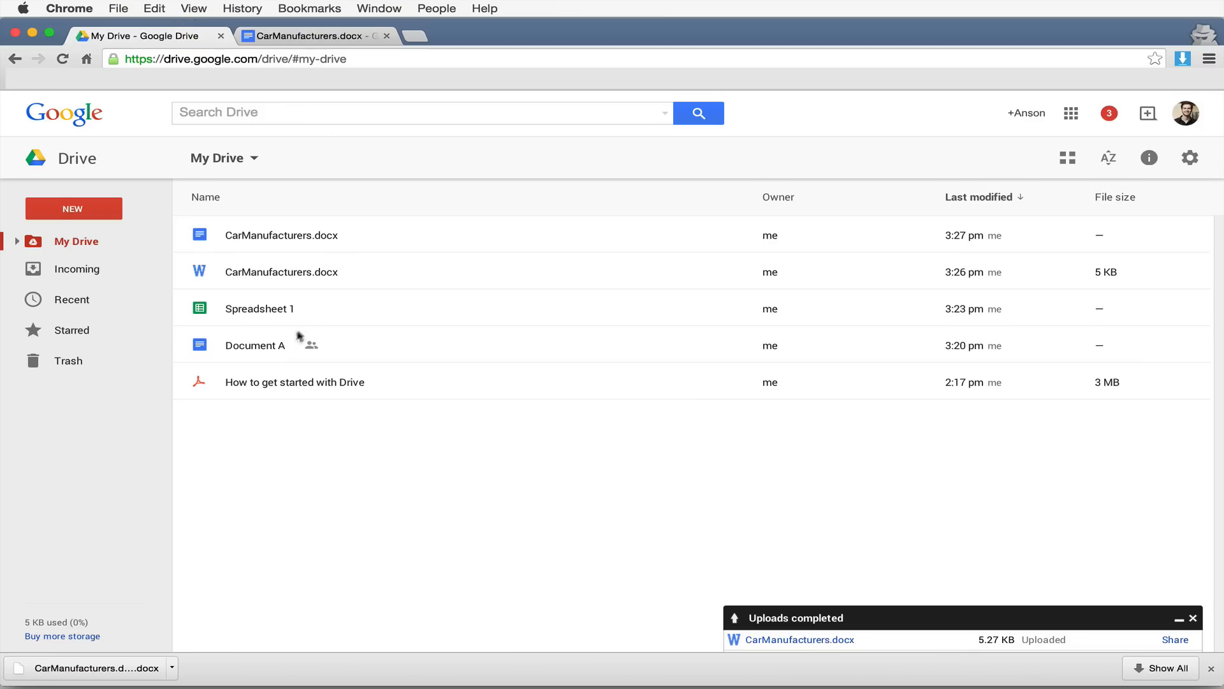
- Open Document A and show its full revision history with every saved revision listed
{"action": "double_click", "coordinate": [265, 346]}
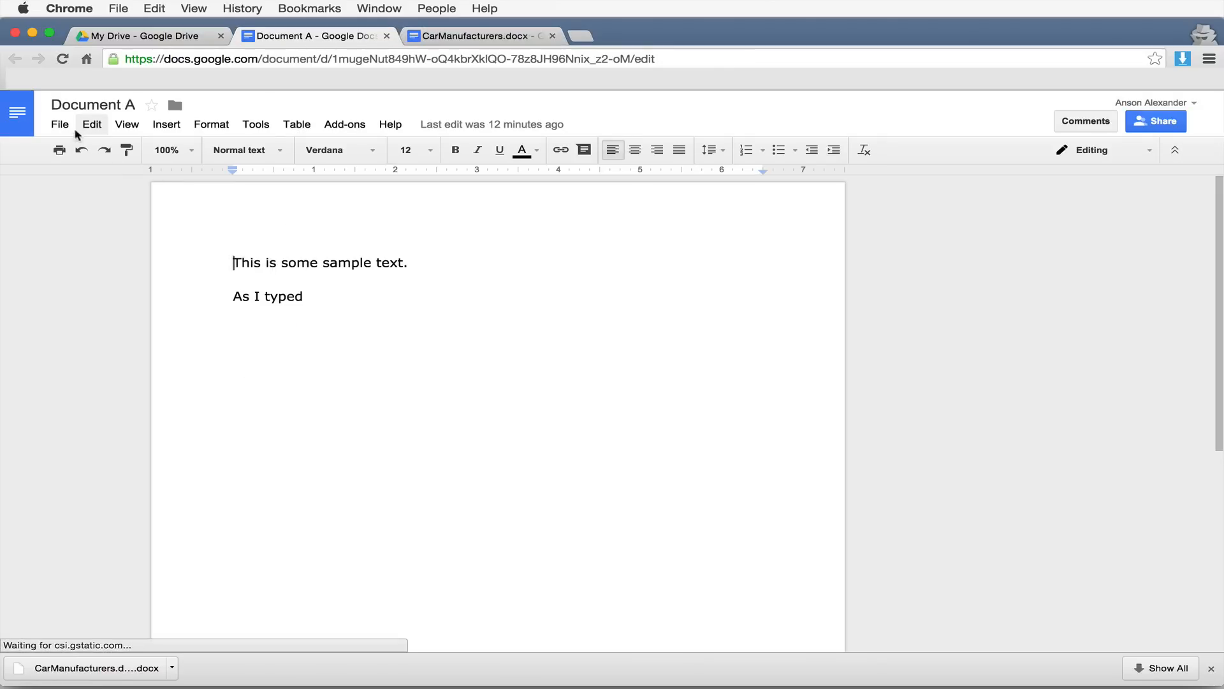
{"action": "left_click", "coordinate": [62, 125]}
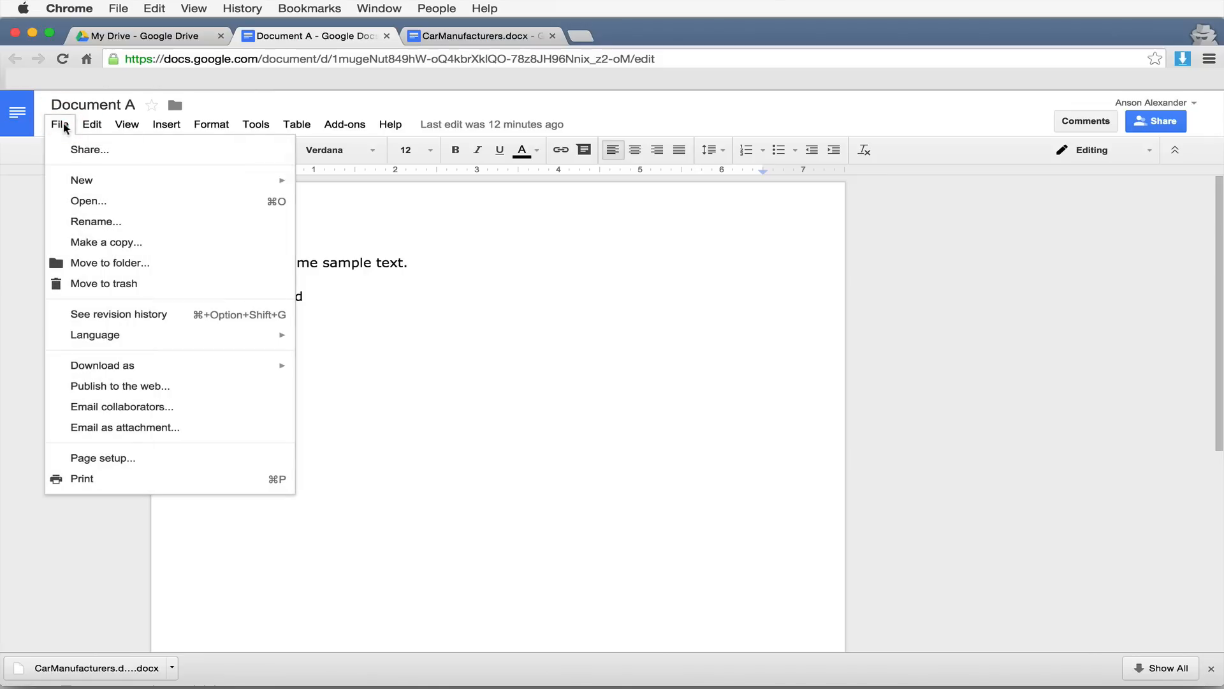
{"action": "left_click", "coordinate": [191, 316]}
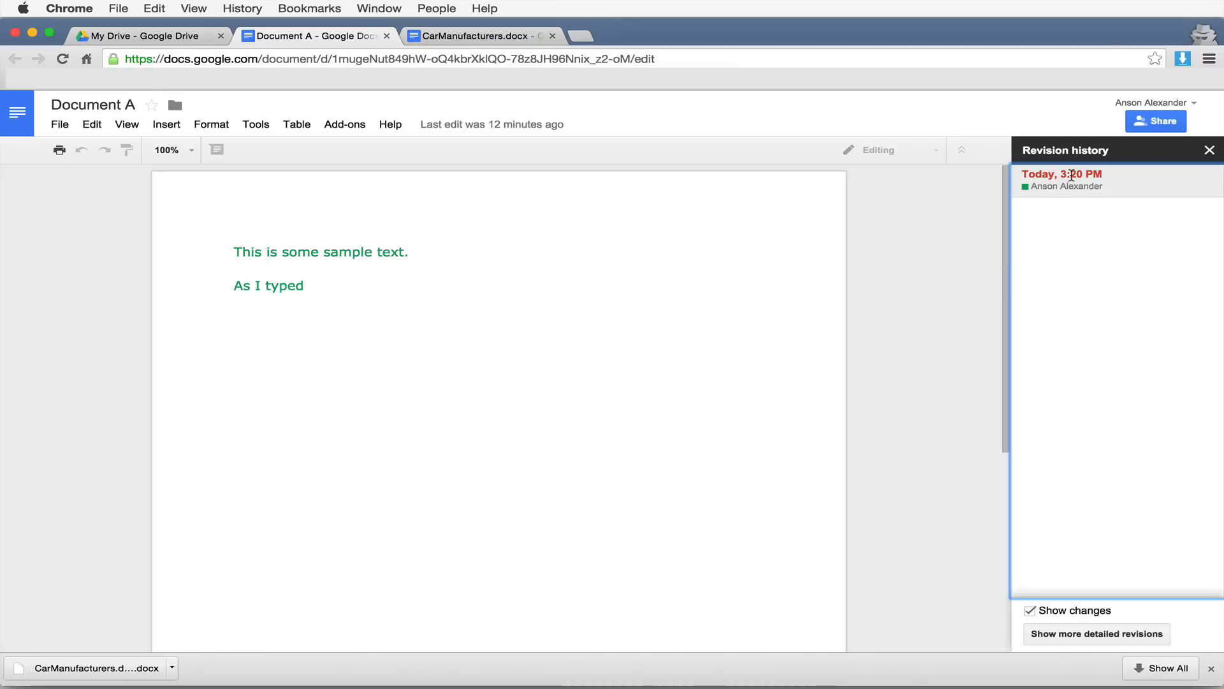
{"action": "left_click", "coordinate": [1146, 635]}
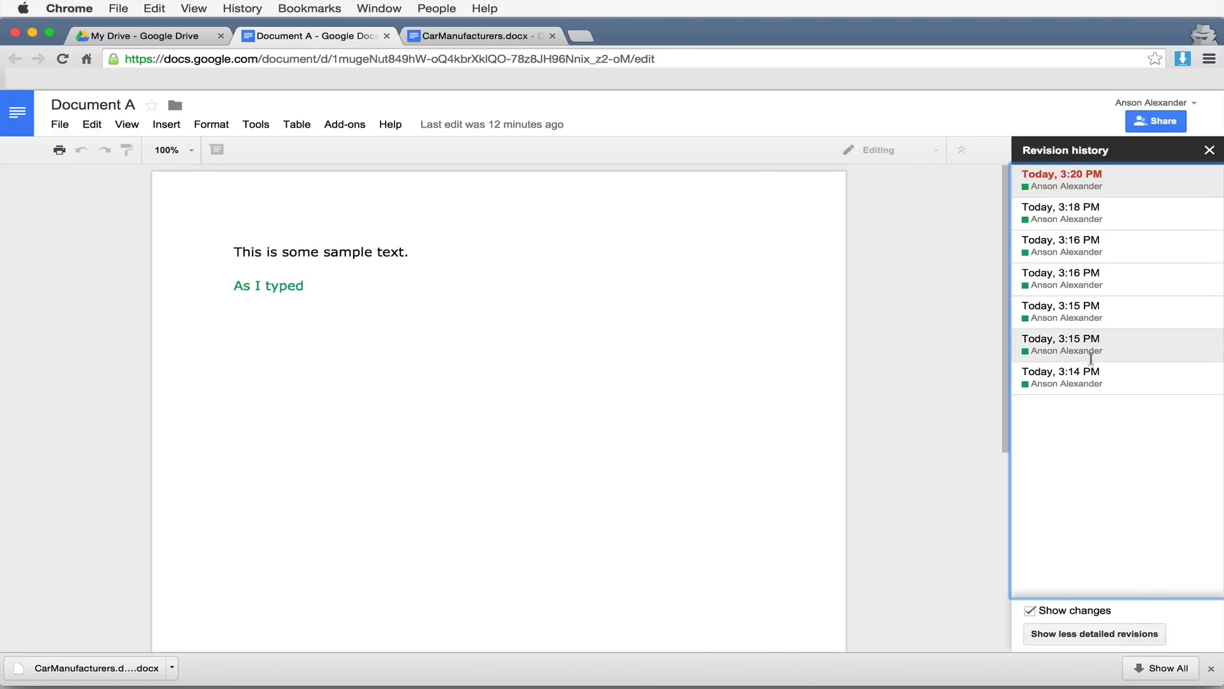
- Step through revisions from 3:14 PM to 3:20 PM, end on the earlier 3:16 PM one, then return to My Drive
{"action": "left_click", "coordinate": [1083, 381]}
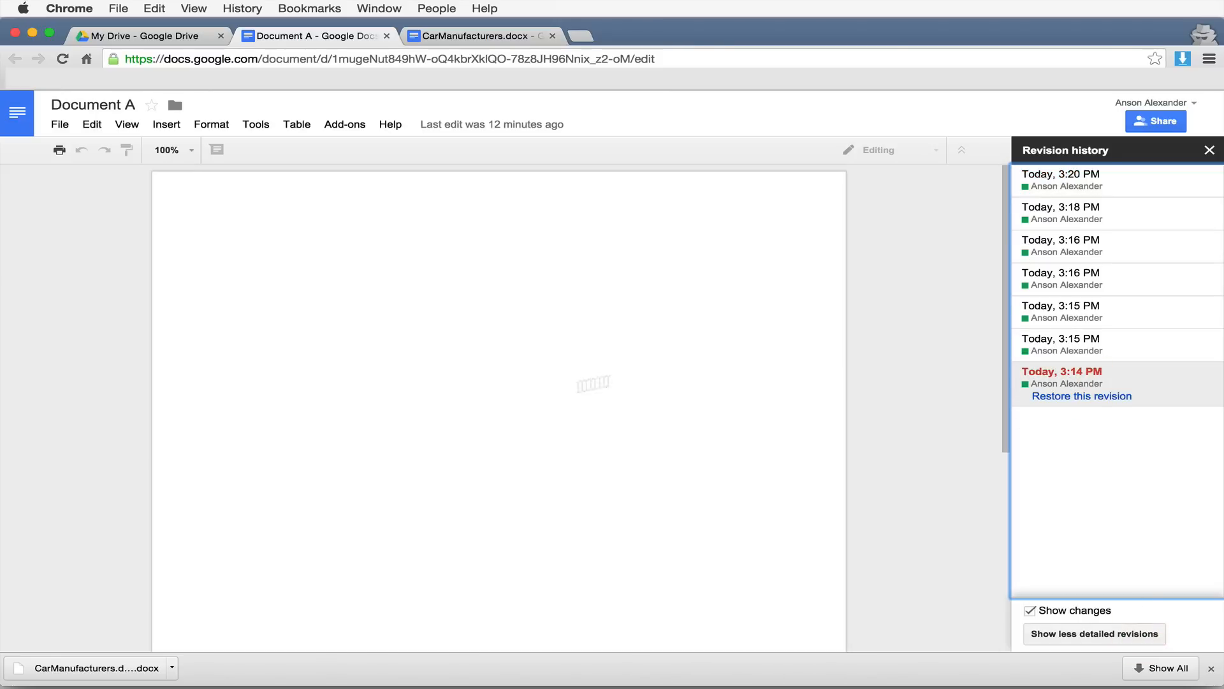
{"action": "left_click", "coordinate": [1117, 349]}
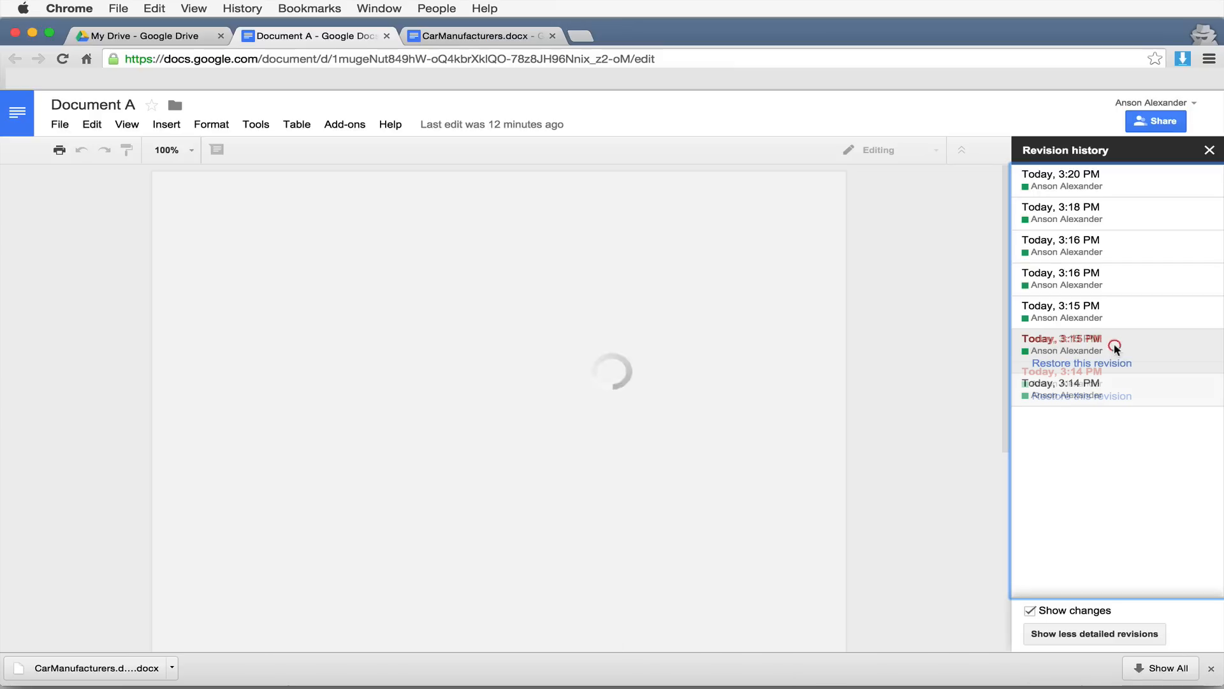
{"action": "left_click", "coordinate": [1104, 316]}
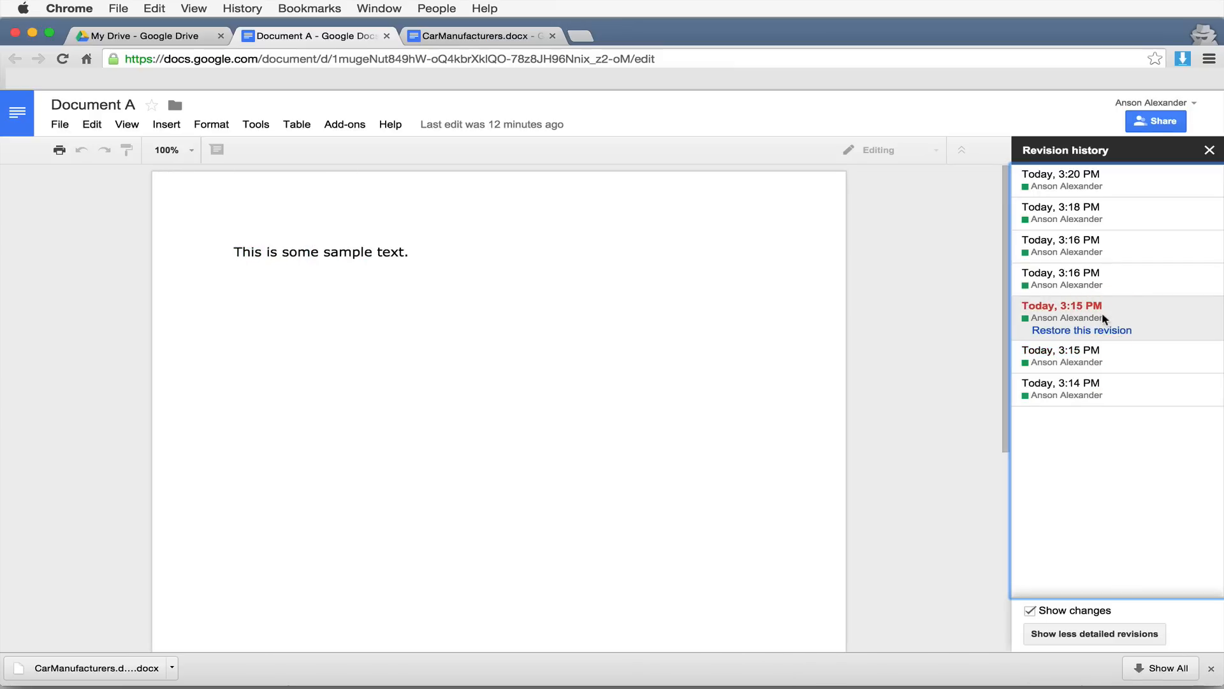
{"action": "left_click", "coordinate": [1104, 278]}
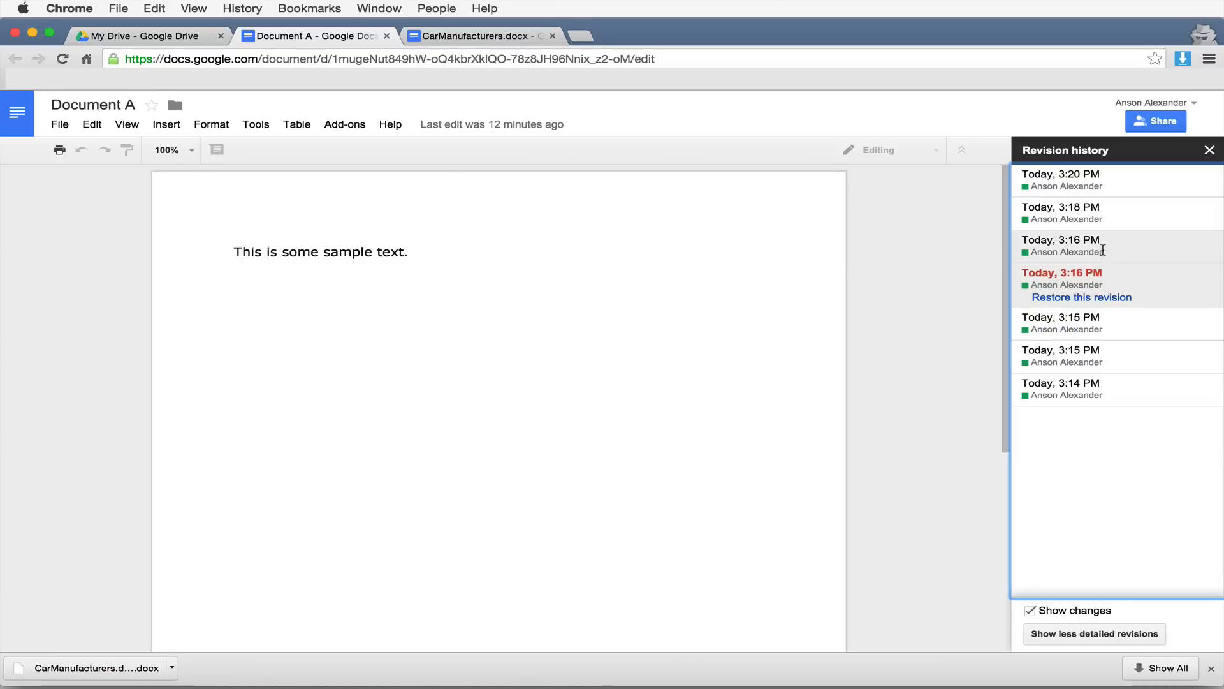
{"action": "left_click", "coordinate": [1099, 248]}
{"action": "left_click", "coordinate": [1097, 214]}
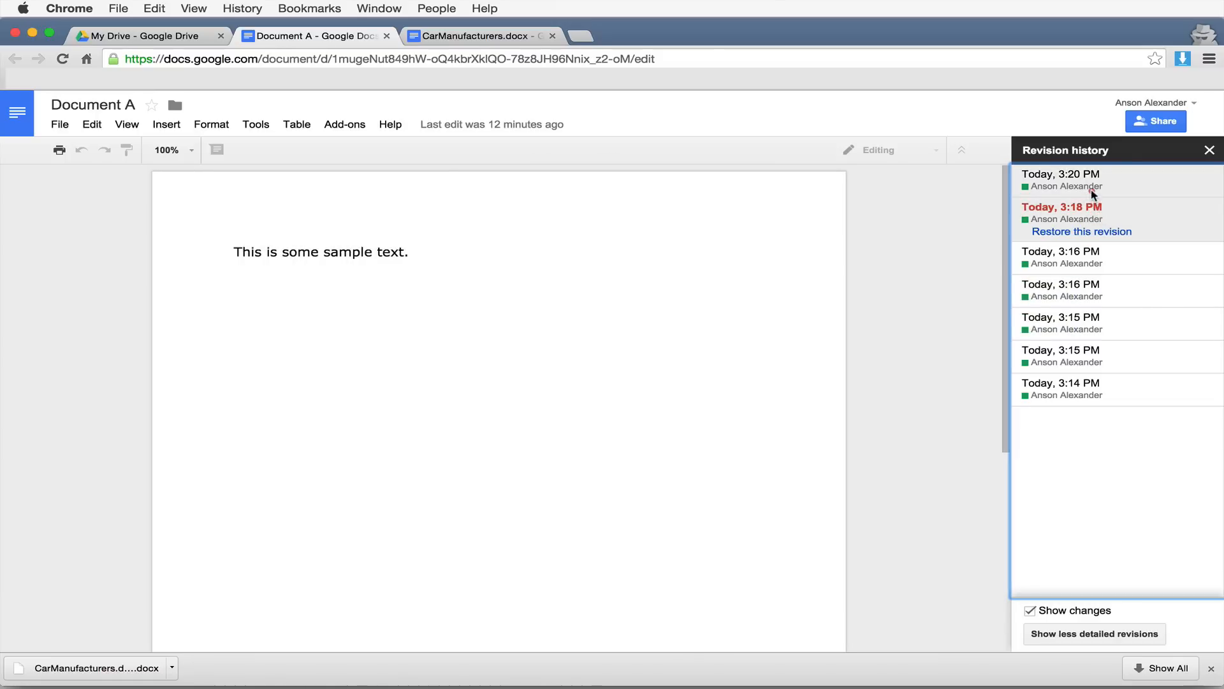
{"action": "left_click", "coordinate": [1089, 193]}
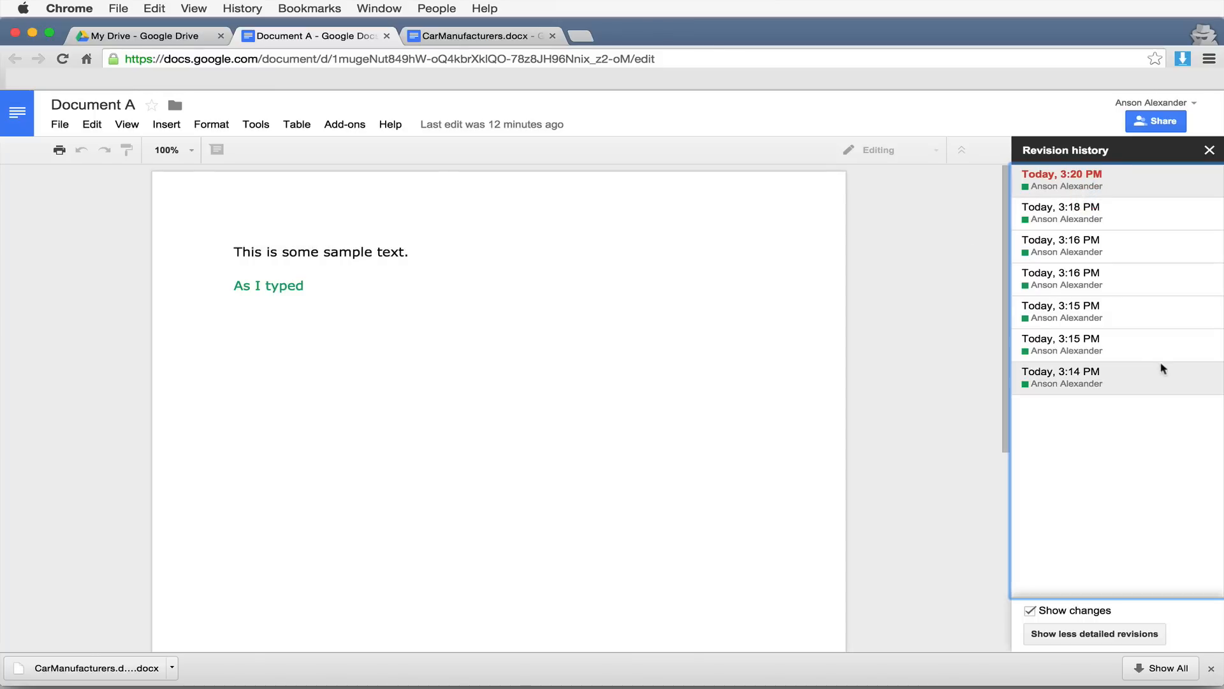
{"action": "left_click", "coordinate": [1091, 293]}
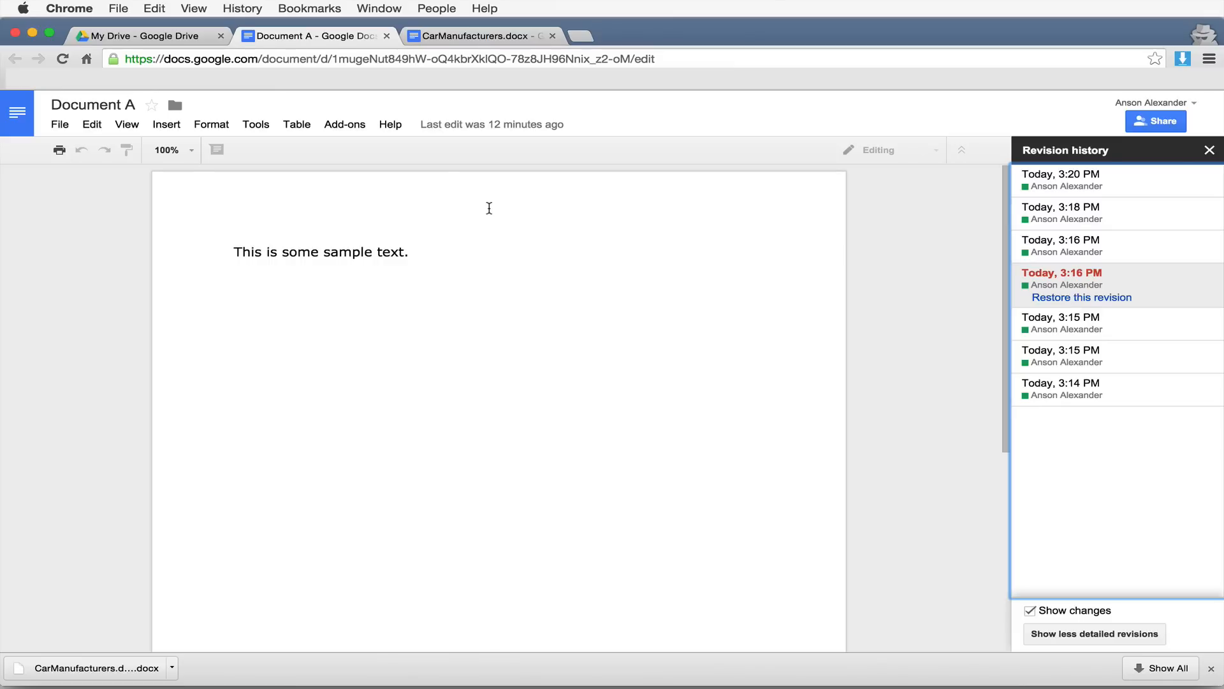
{"action": "left_click", "coordinate": [181, 38]}
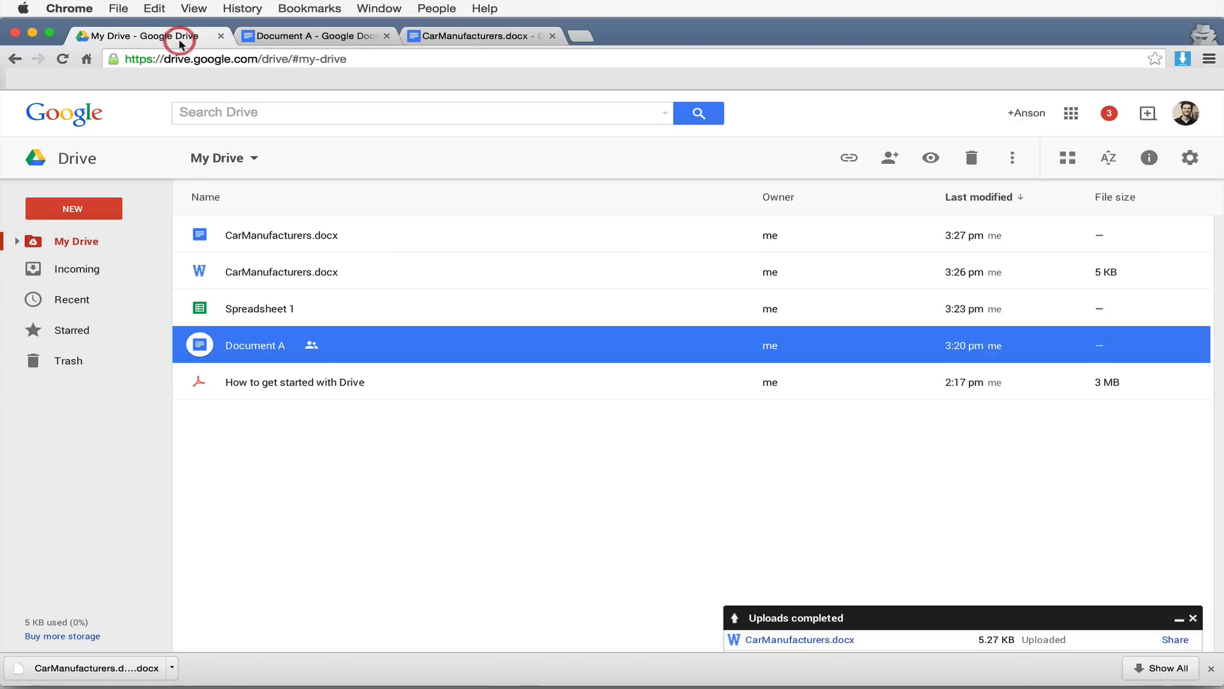
- Clear the uploads and downloads panels, then add a new folder called 'Personal' in My Drive
{"action": "left_click", "coordinate": [1193, 618]}
{"action": "left_click", "coordinate": [1211, 668]}
{"action": "left_click", "coordinate": [830, 527]}
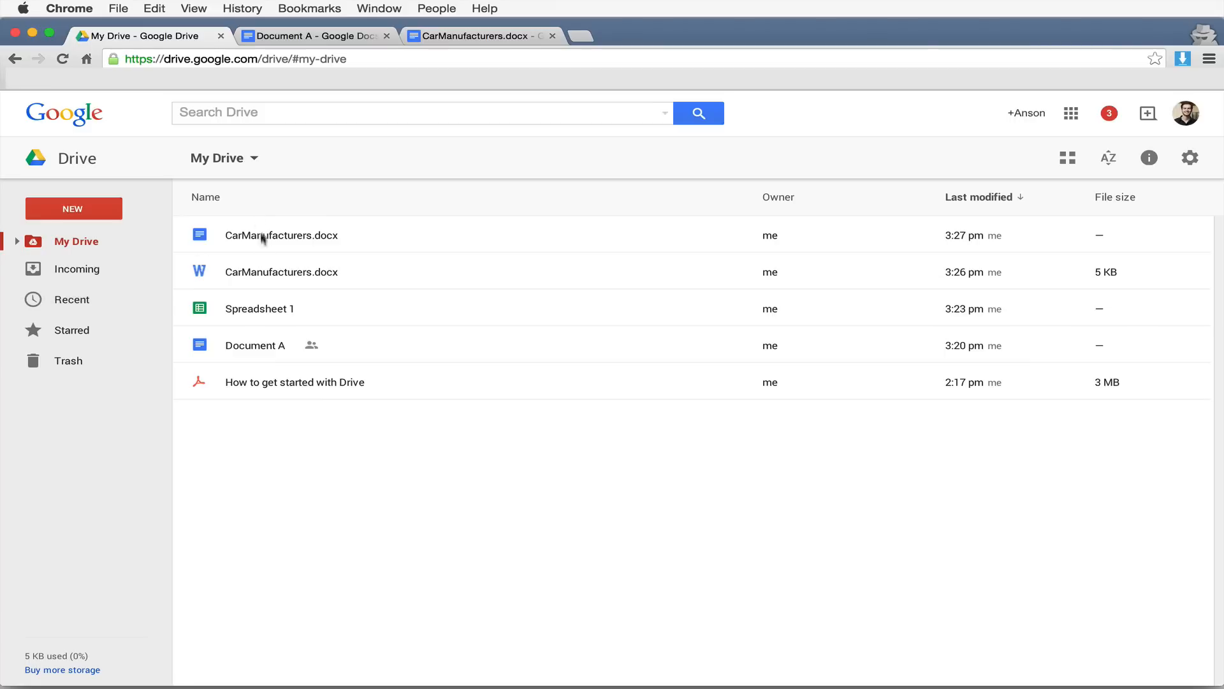
{"action": "left_click", "coordinate": [100, 210]}
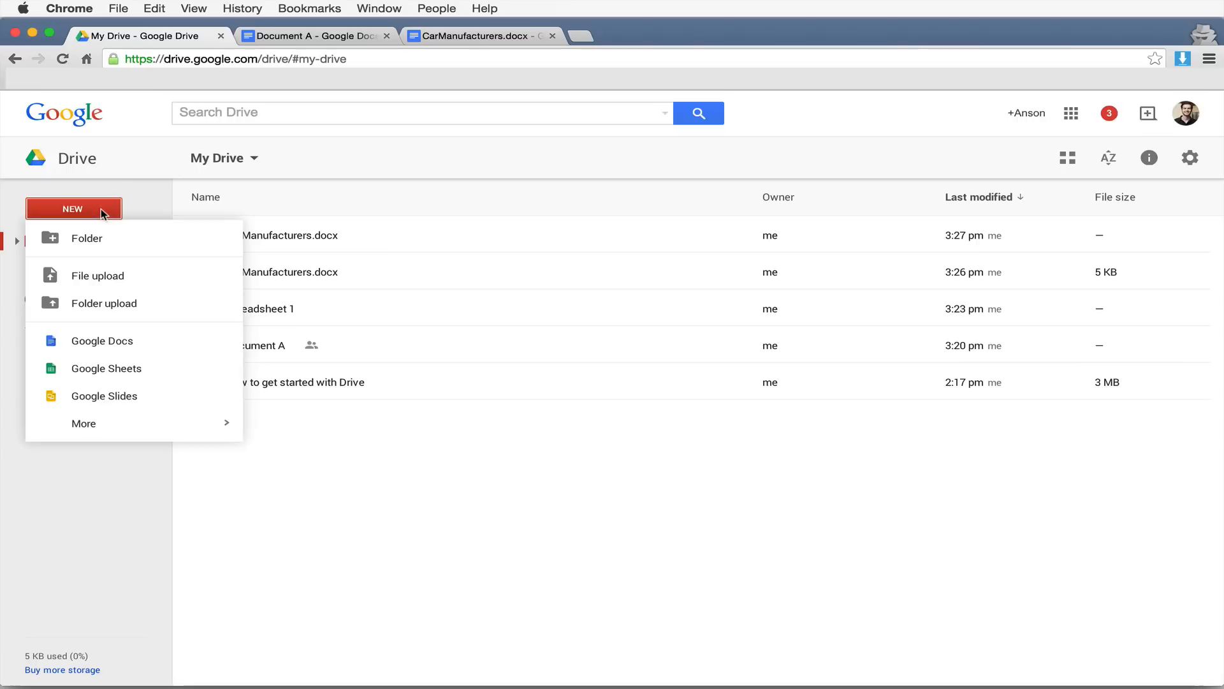
{"action": "left_click", "coordinate": [113, 239]}
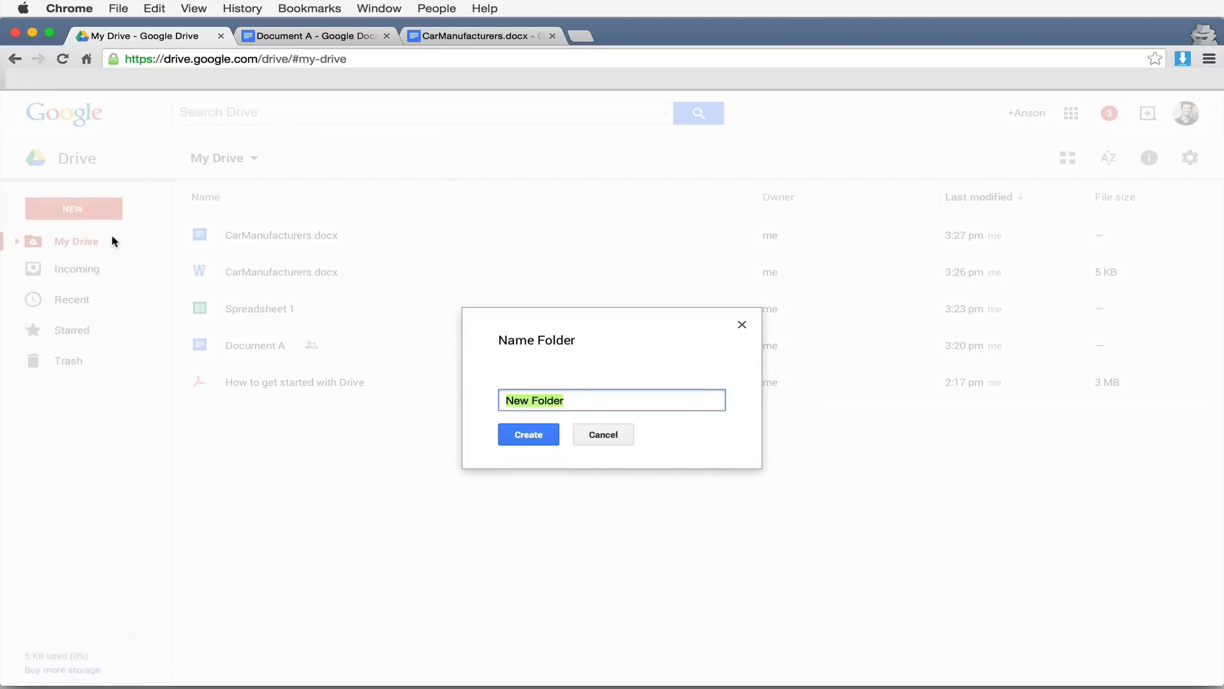
{"action": "type", "text": "Personal"}
{"action": "left_click", "coordinate": [522, 437]}
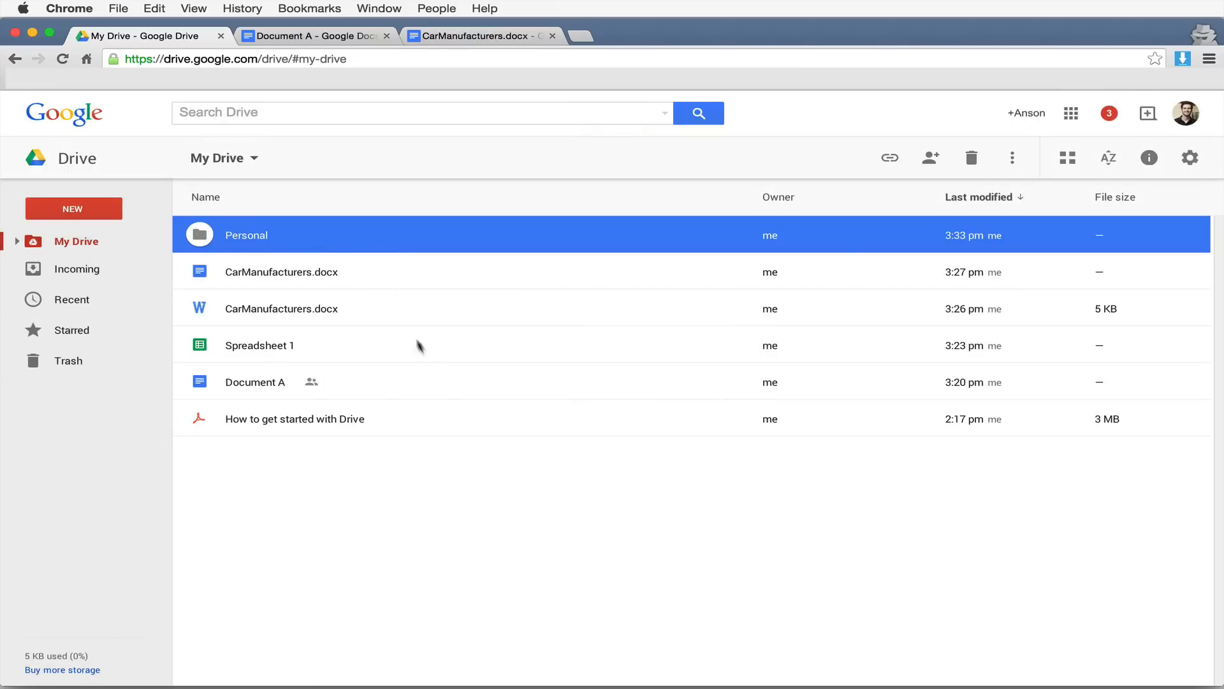
- Drag Document A into the Personal folder and check the folder's contents
{"action": "mouse_move", "coordinate": [377, 278]}
{"action": "left_mouse_down"}
{"action": "mouse_move", "coordinate": [383, 308]}
{"action": "mouse_move", "coordinate": [370, 278]}
{"action": "left_mouse_up"}
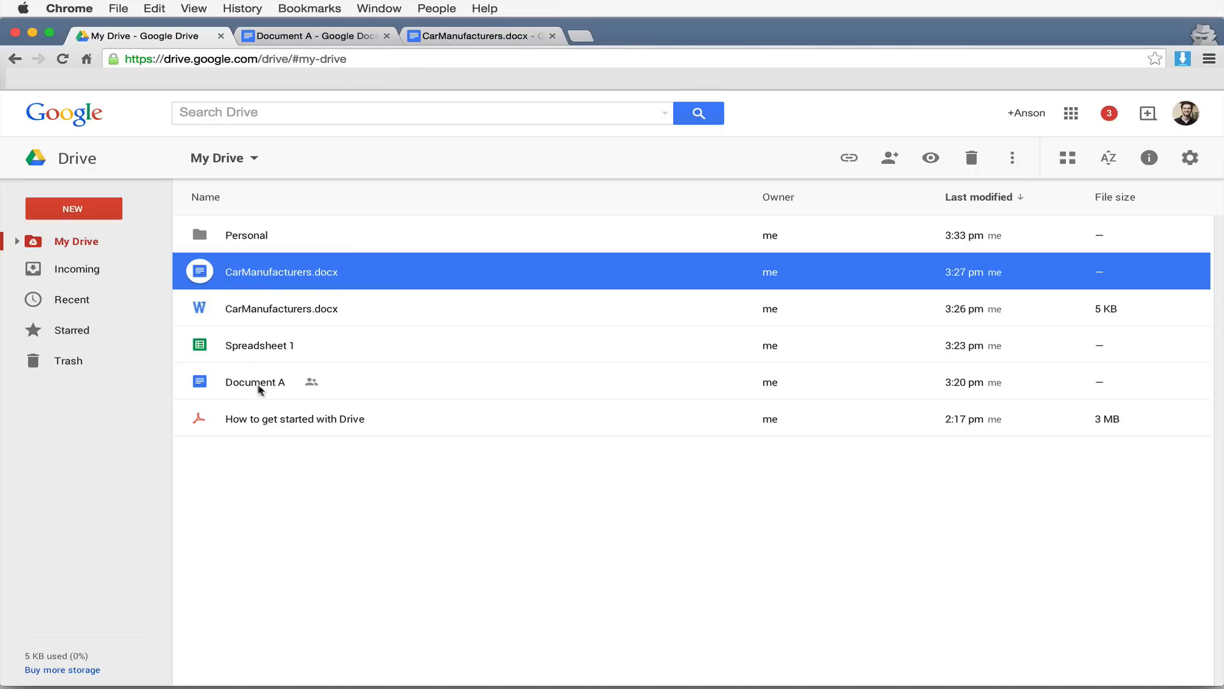
{"action": "left_click_drag", "start_coordinate": [259, 390], "coordinate": [213, 238]}
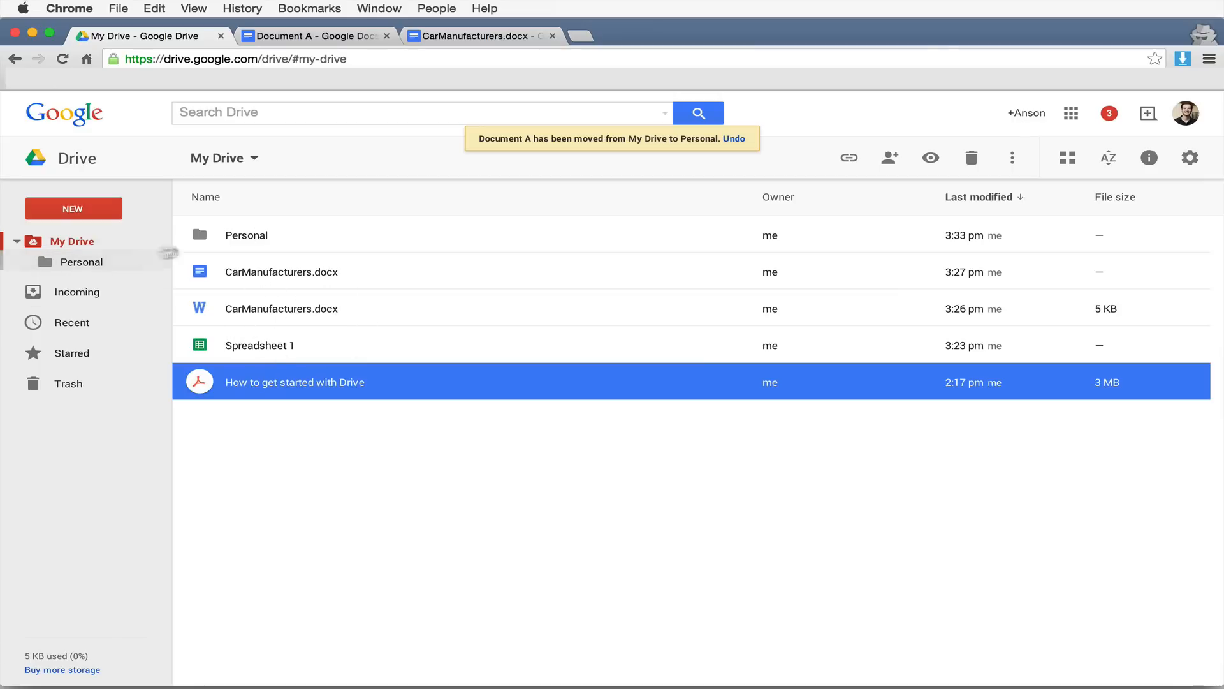
{"action": "left_click", "coordinate": [90, 268]}
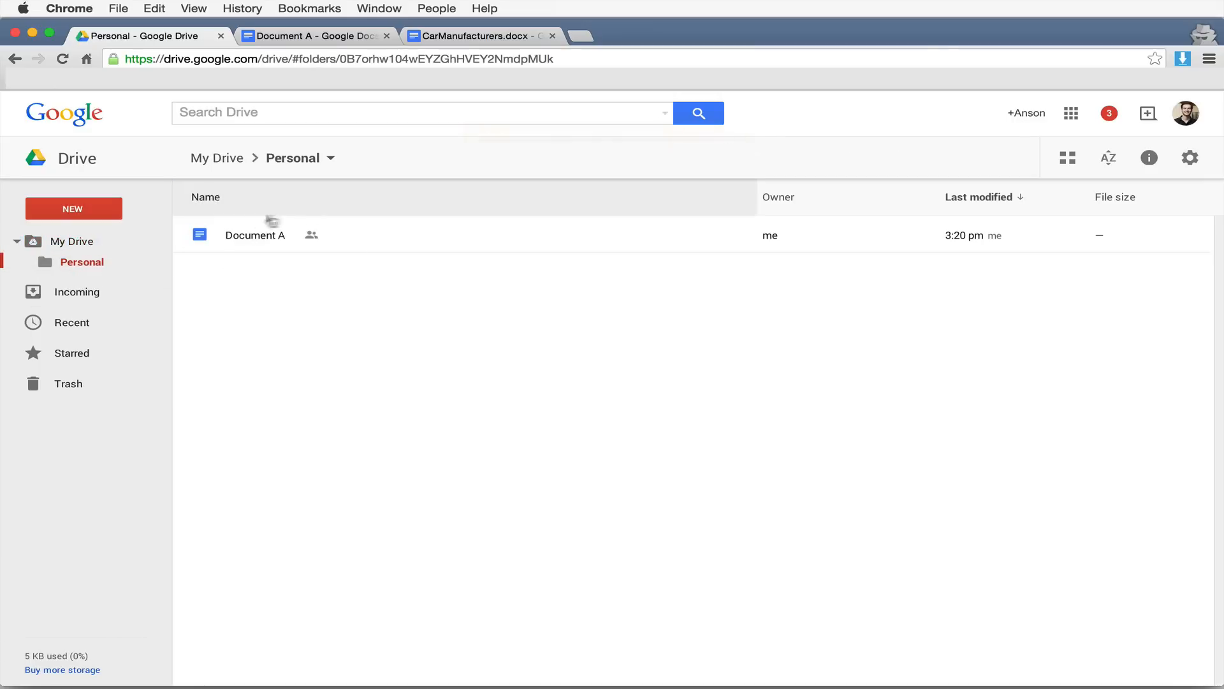
{"action": "left_click", "coordinate": [80, 249]}
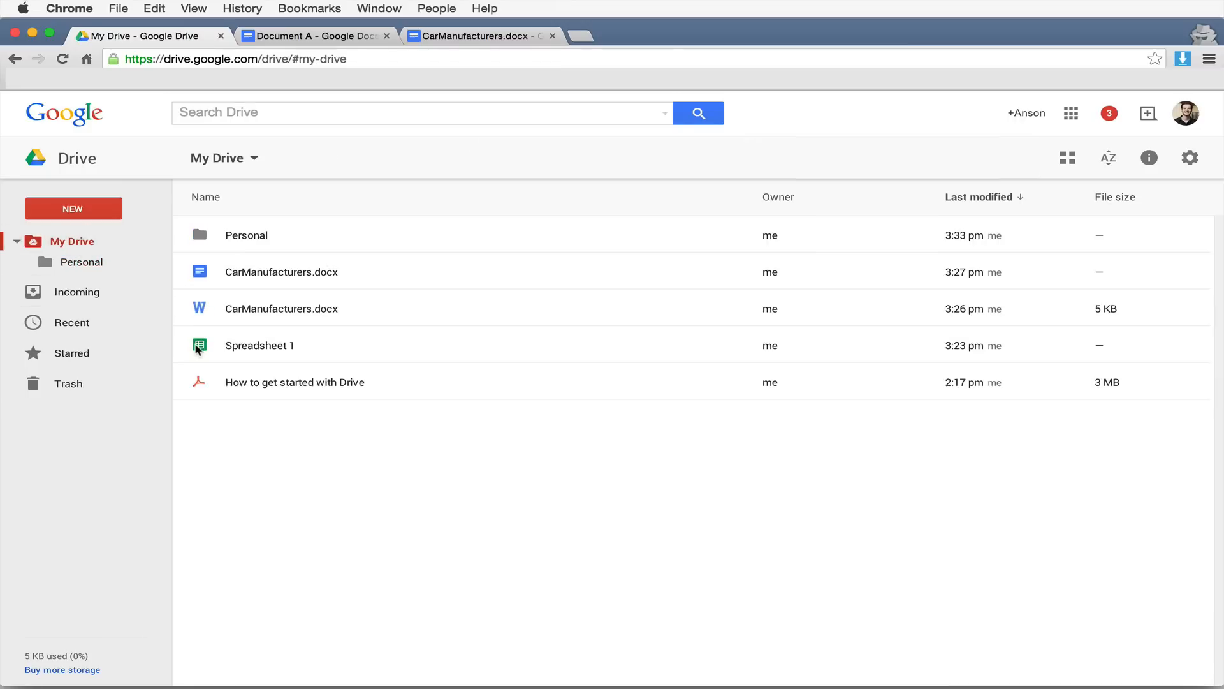
- Move Spreadsheet 1 into Personal too, confirm both files, then show Recent files
{"action": "left_click_drag", "start_coordinate": [201, 345], "coordinate": [259, 241]}
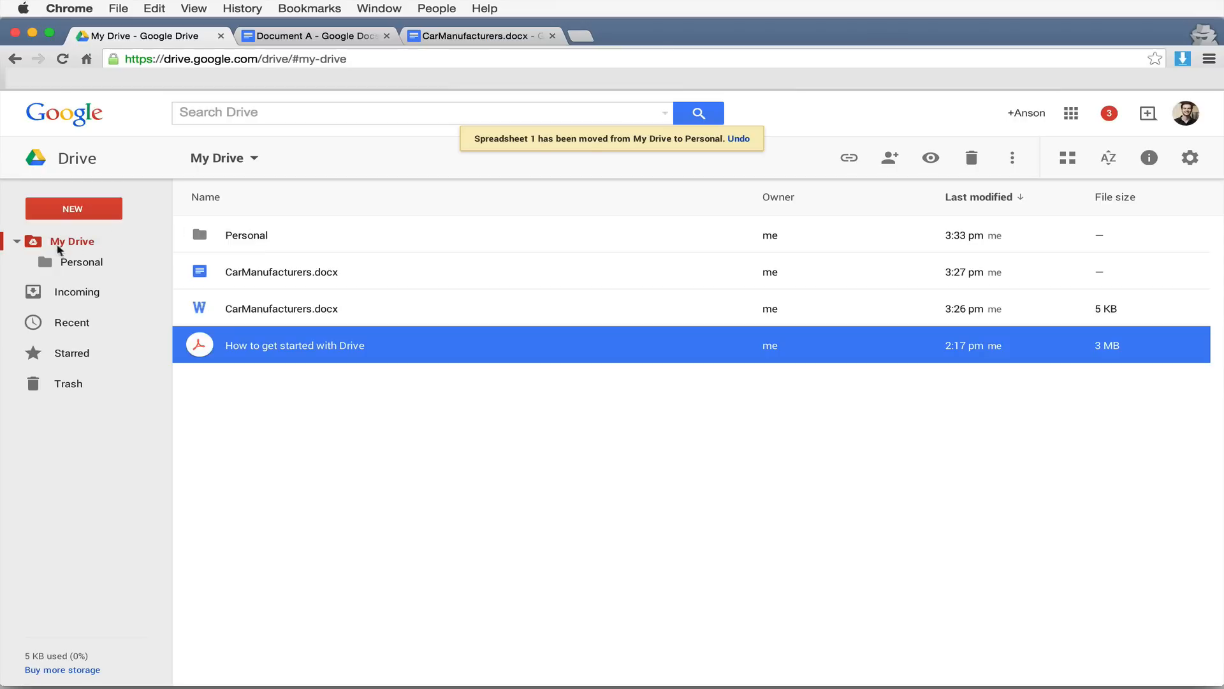
{"action": "double_click", "coordinate": [249, 236]}
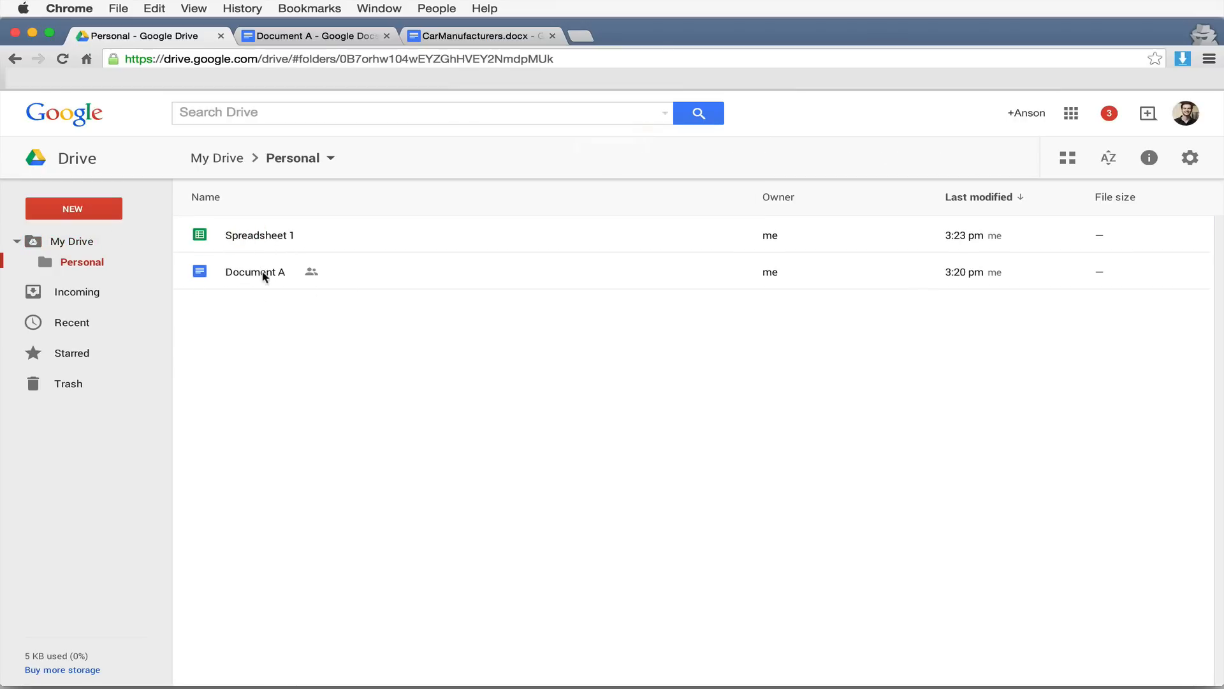
{"action": "left_click", "coordinate": [86, 329]}
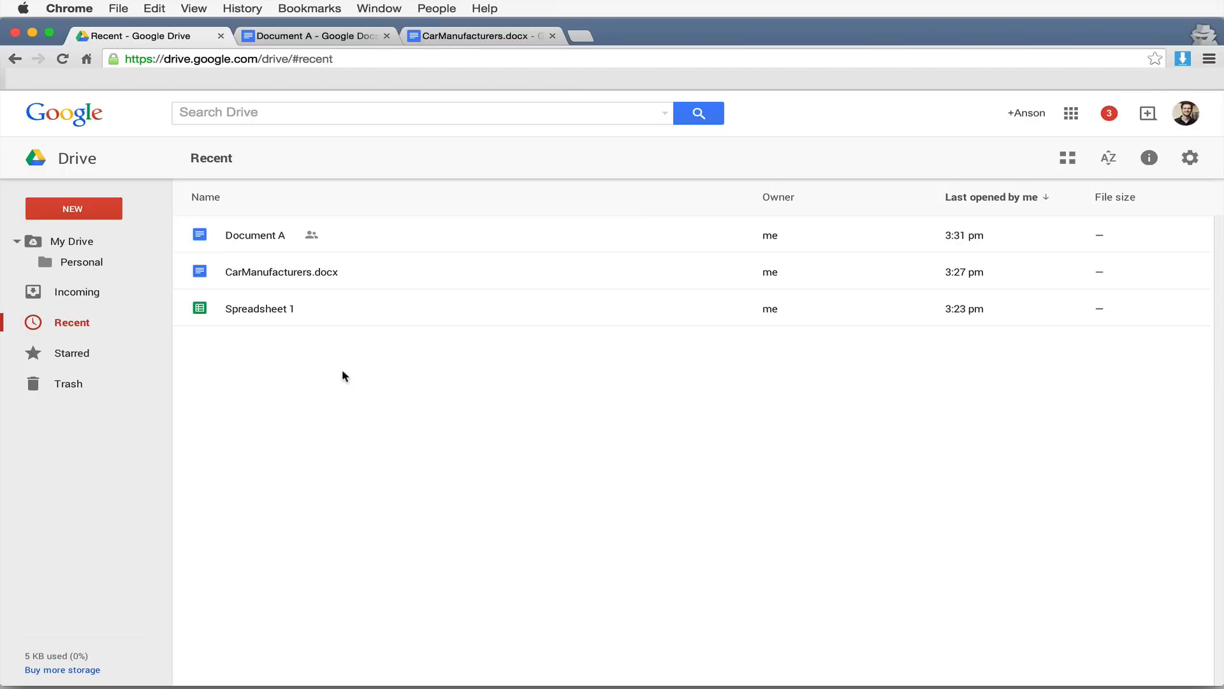
{"action": "left_click", "coordinate": [352, 113]}
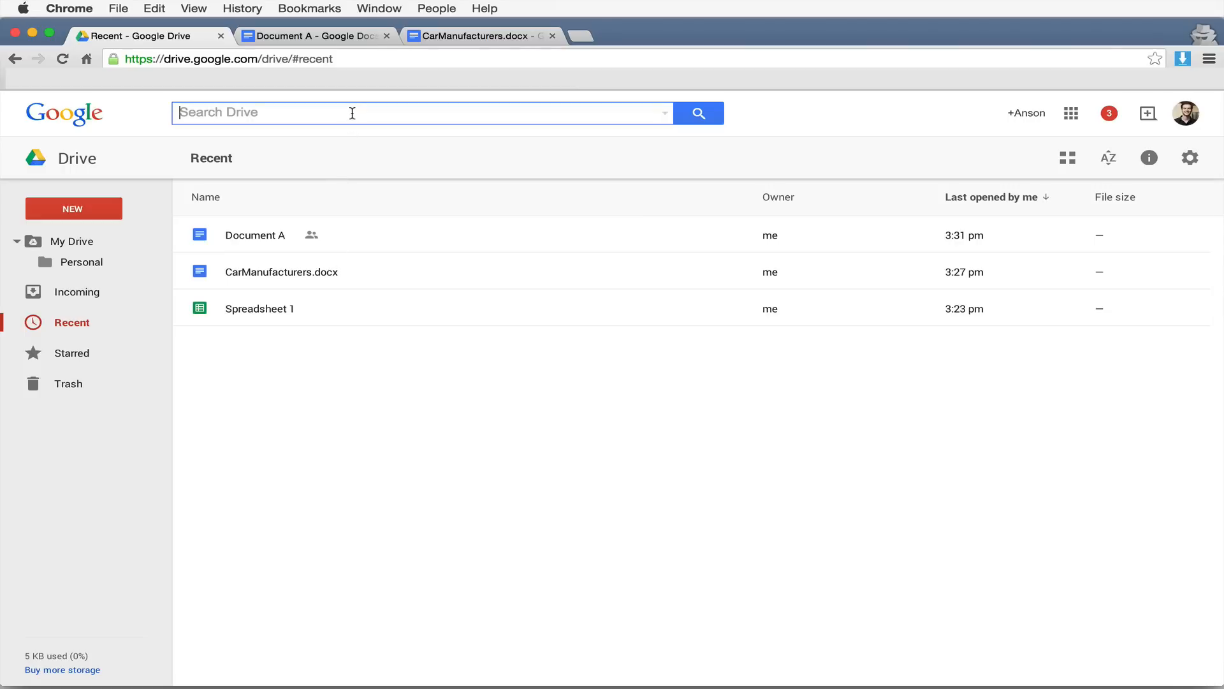
- Search My Drive for 'spreadsheet'
{"action": "left_click", "coordinate": [102, 238]}
{"action": "left_click", "coordinate": [296, 114]}
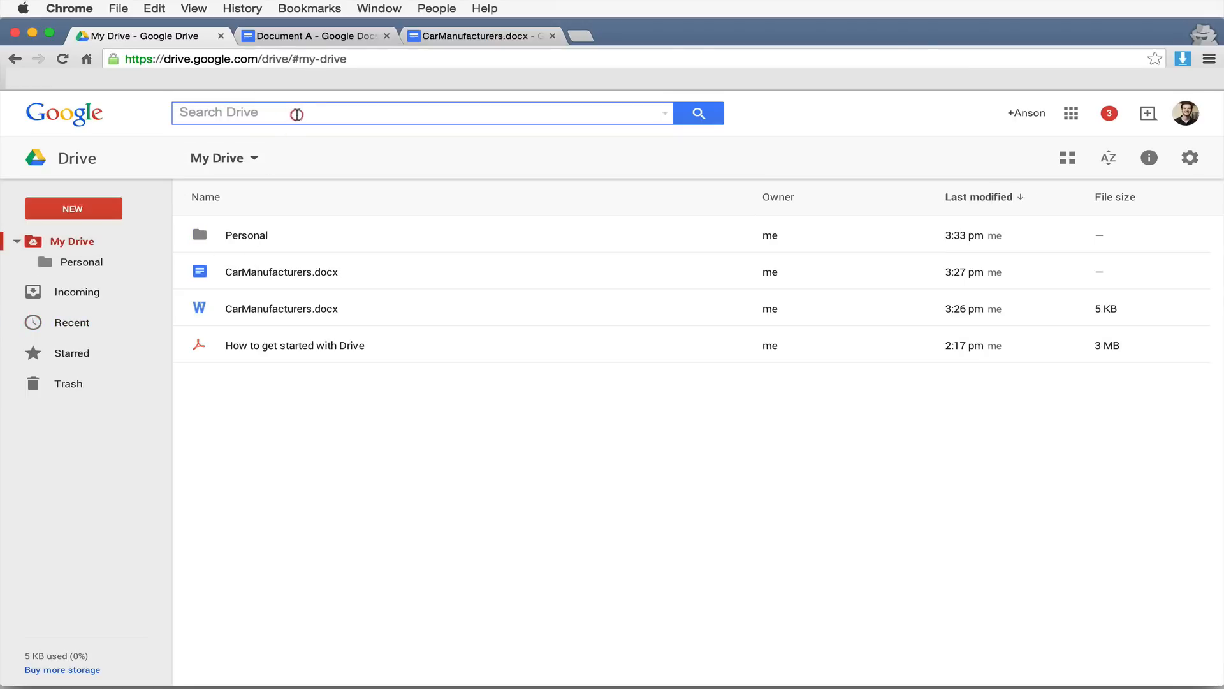
{"action": "type", "text": "spreadsheet"}
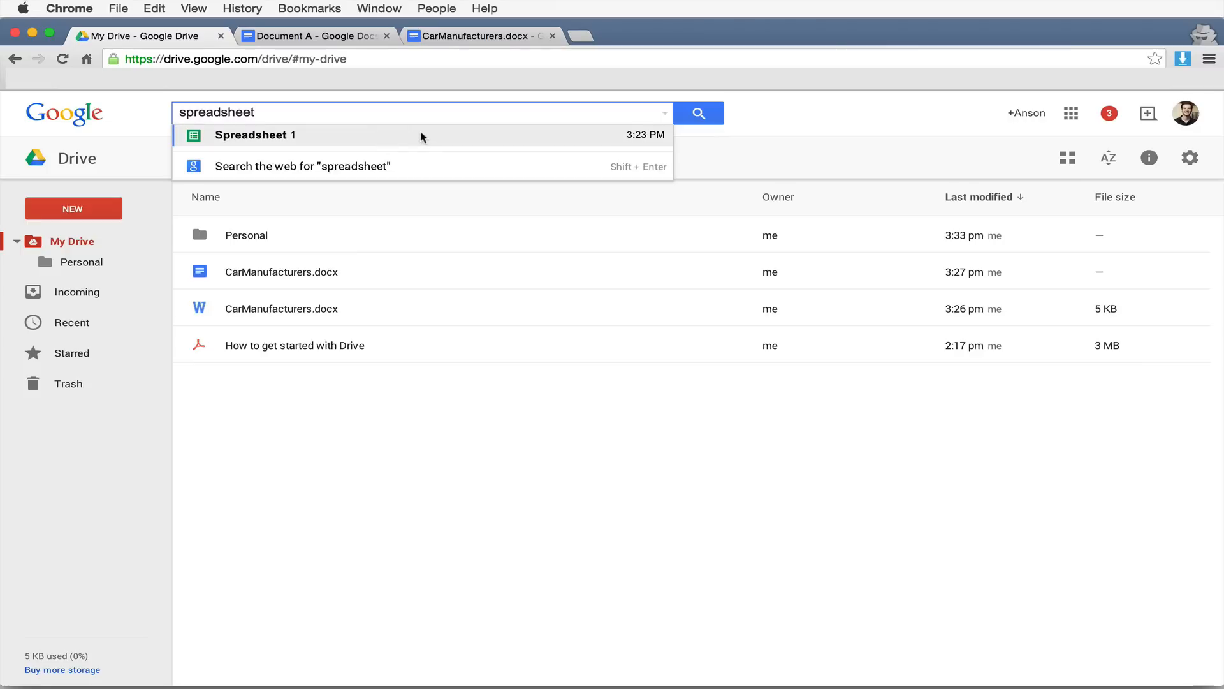
{"action": "left_click", "coordinate": [699, 113]}
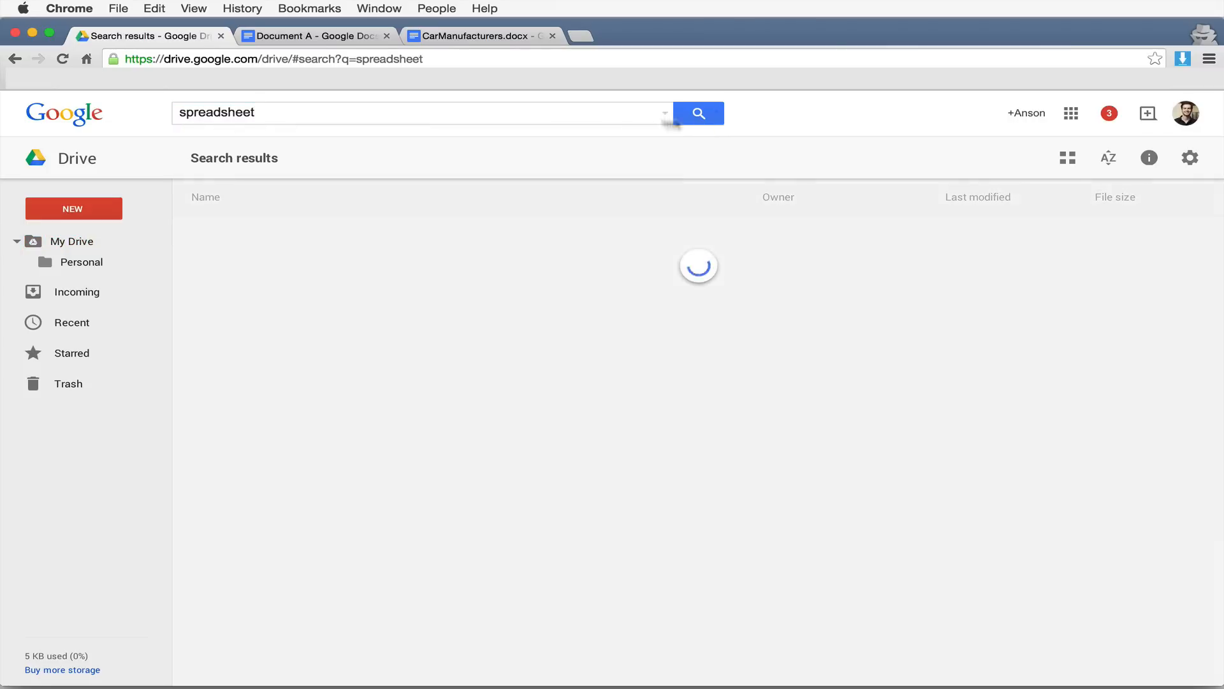
- Open Spreadsheet 1 in Google Sheets, then return to the My Drive list
{"action": "left_click", "coordinate": [273, 241]}
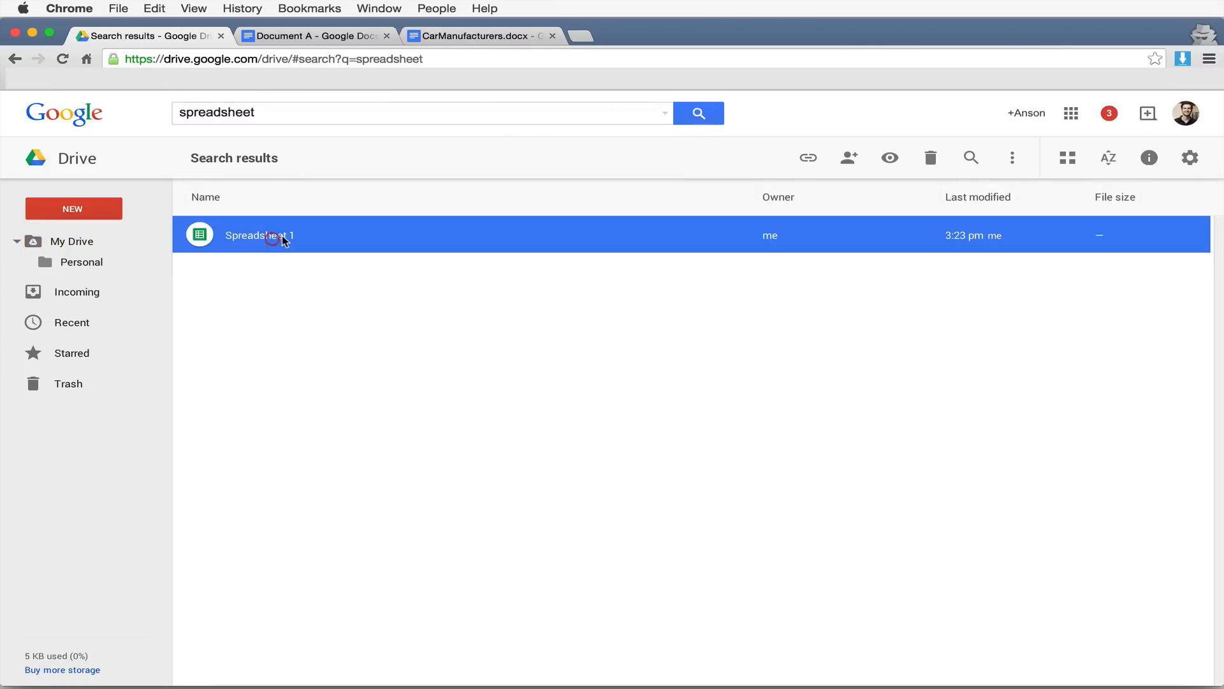
{"action": "double_click", "coordinate": [282, 235]}
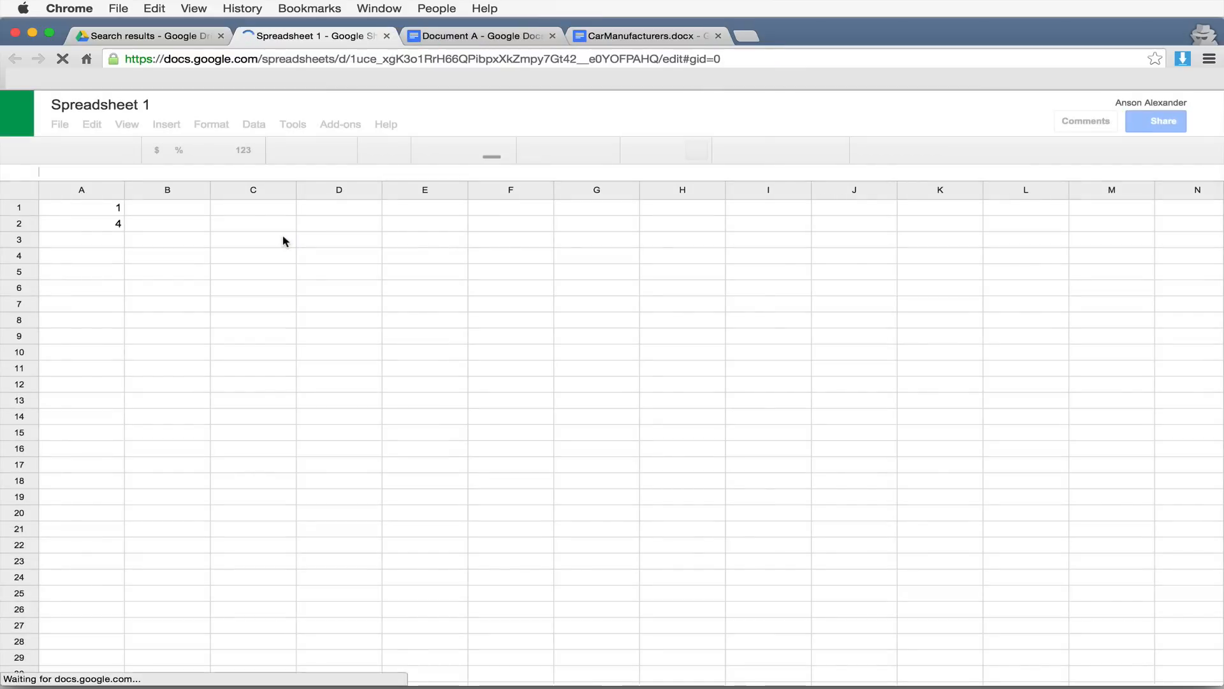
{"action": "left_click", "coordinate": [201, 38]}
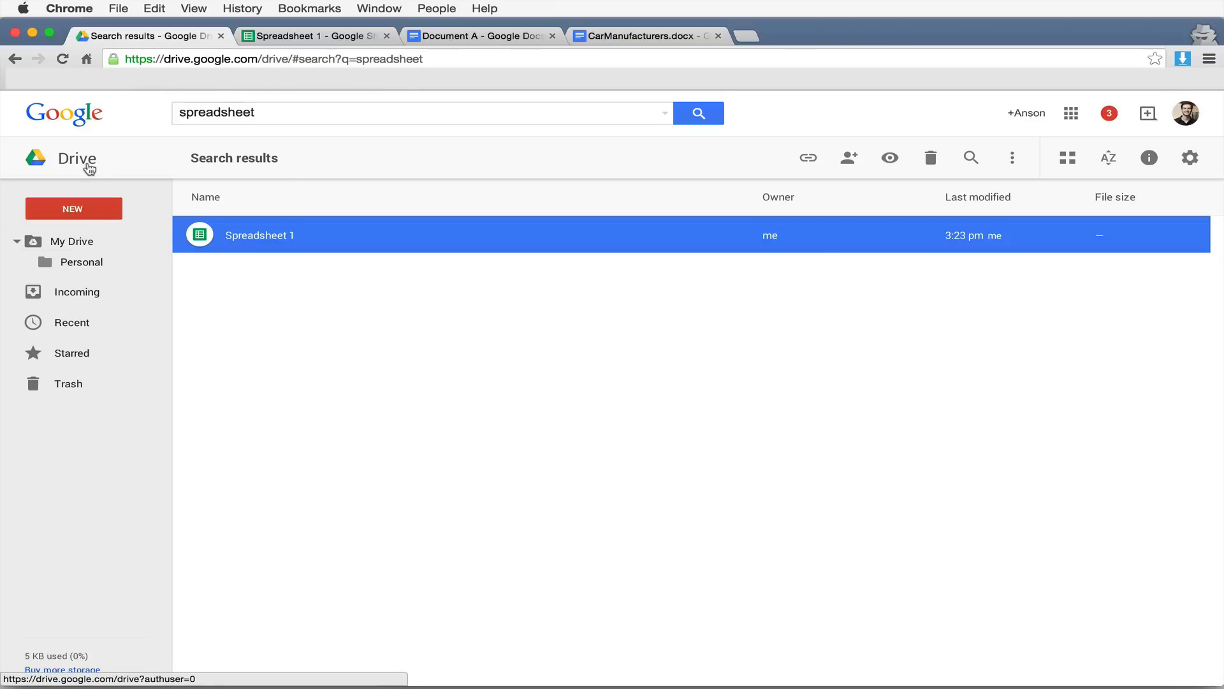
{"action": "left_click", "coordinate": [71, 243]}
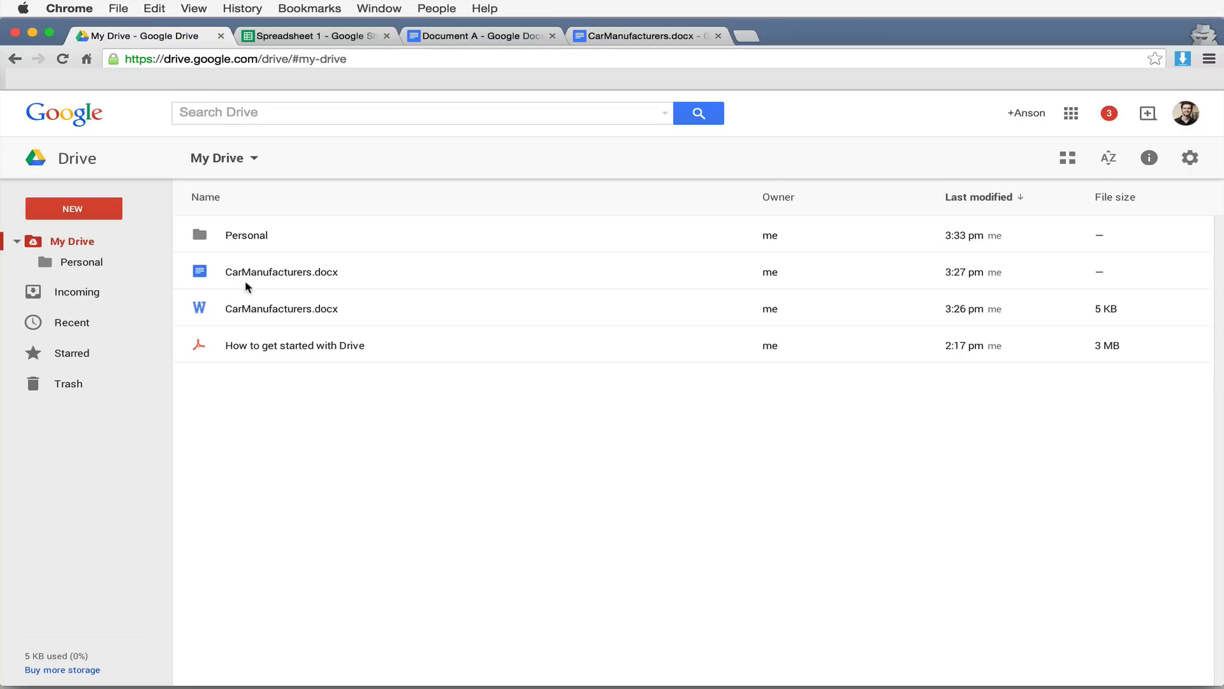